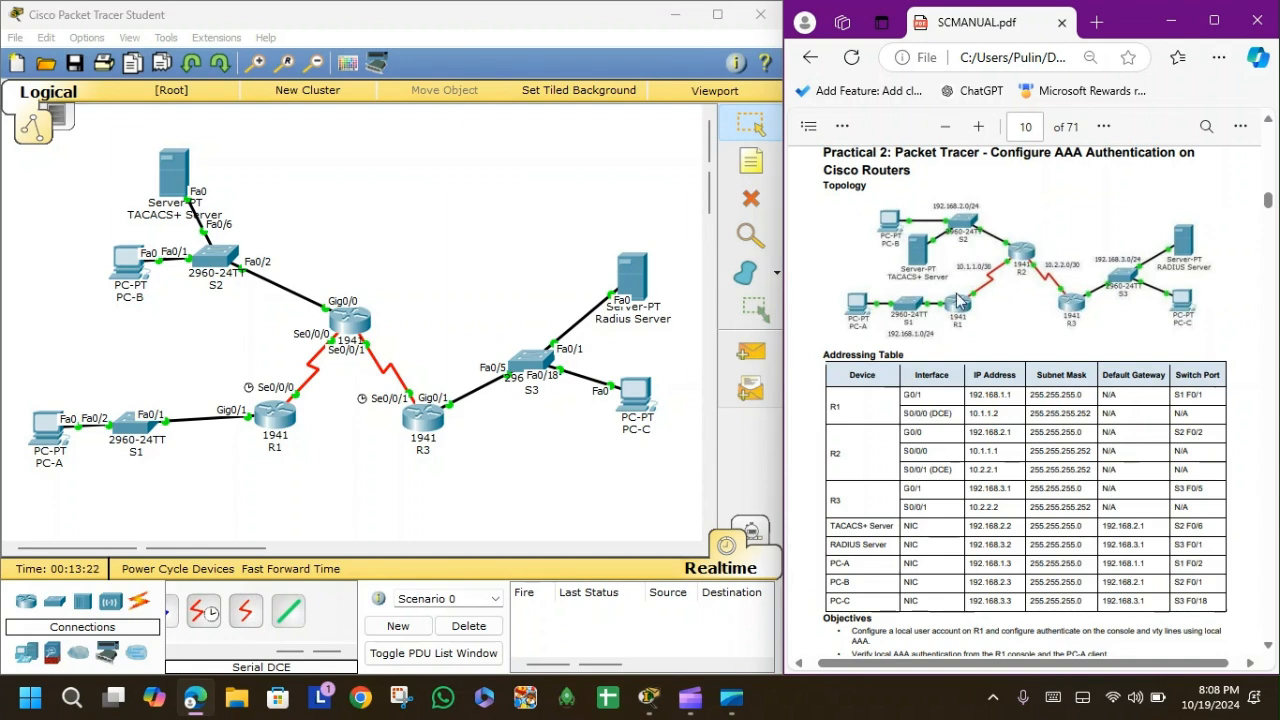
Open router R1's device window from the Logical topology.
click(280, 412)
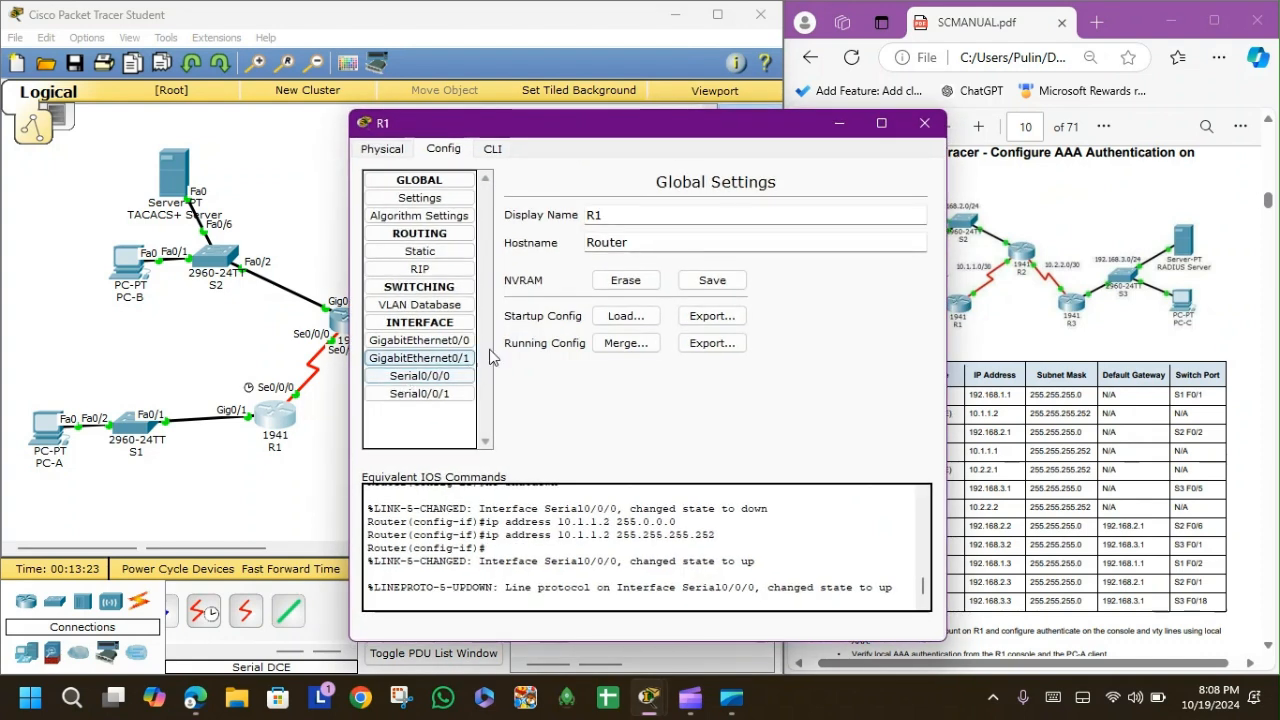
Bring up R1's command line and leave interface configuration mode.
click(488, 149)
key(Return)
key(Return)
key(Return)
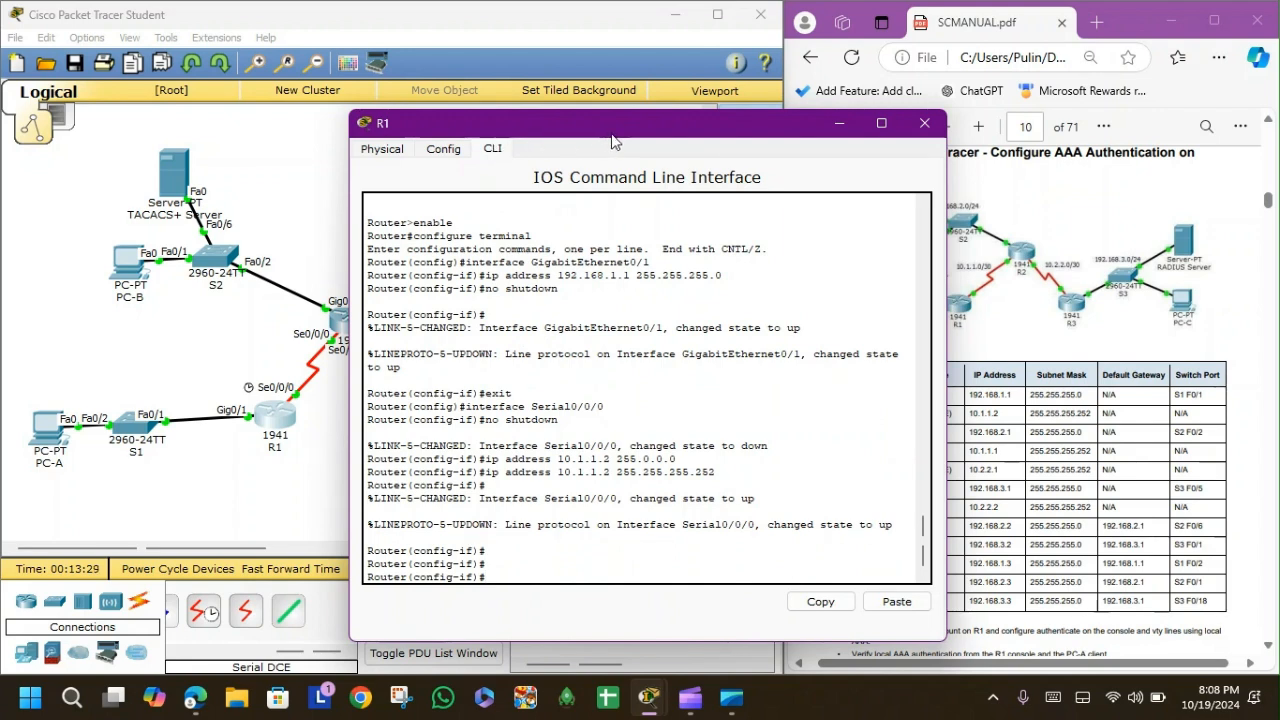
click(923, 124)
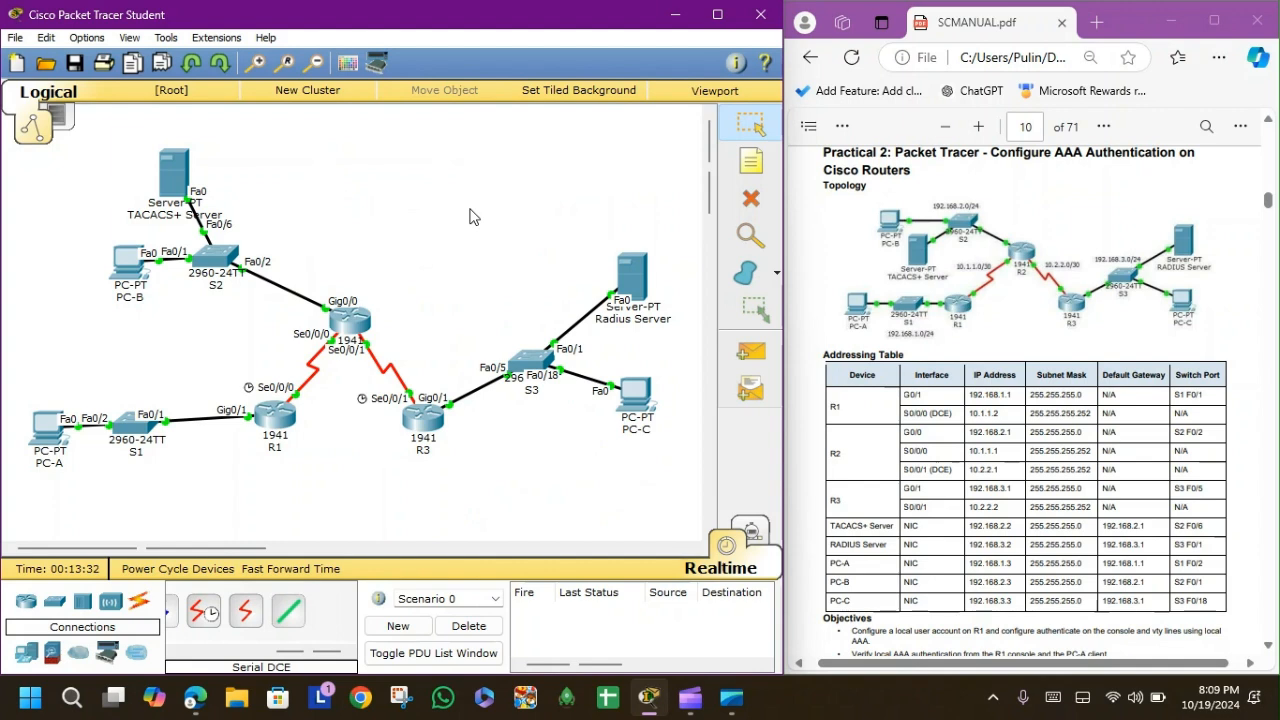
click(273, 429)
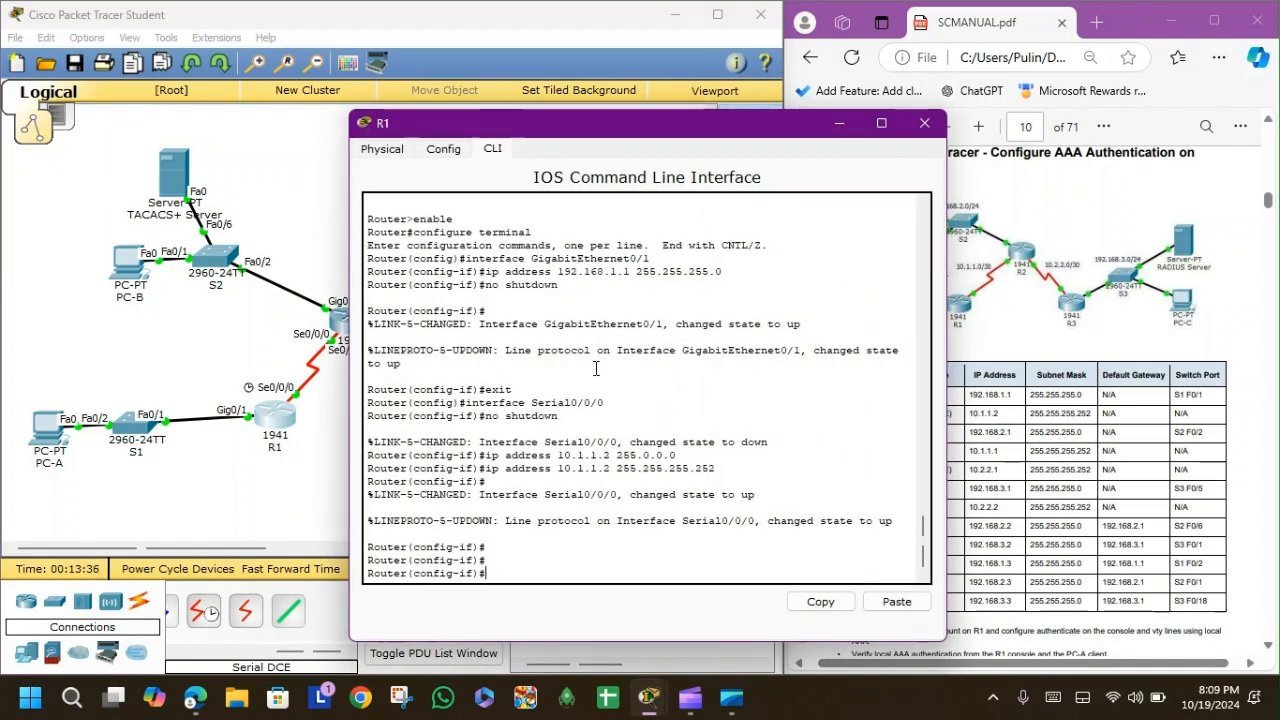
text(t)
key(Return)
Start OSPF process 1 on R1, advertising 192.168.1.0 0.0.0.255 and 10.1.1.0 0.0.0.3 in area 0.
text(router)
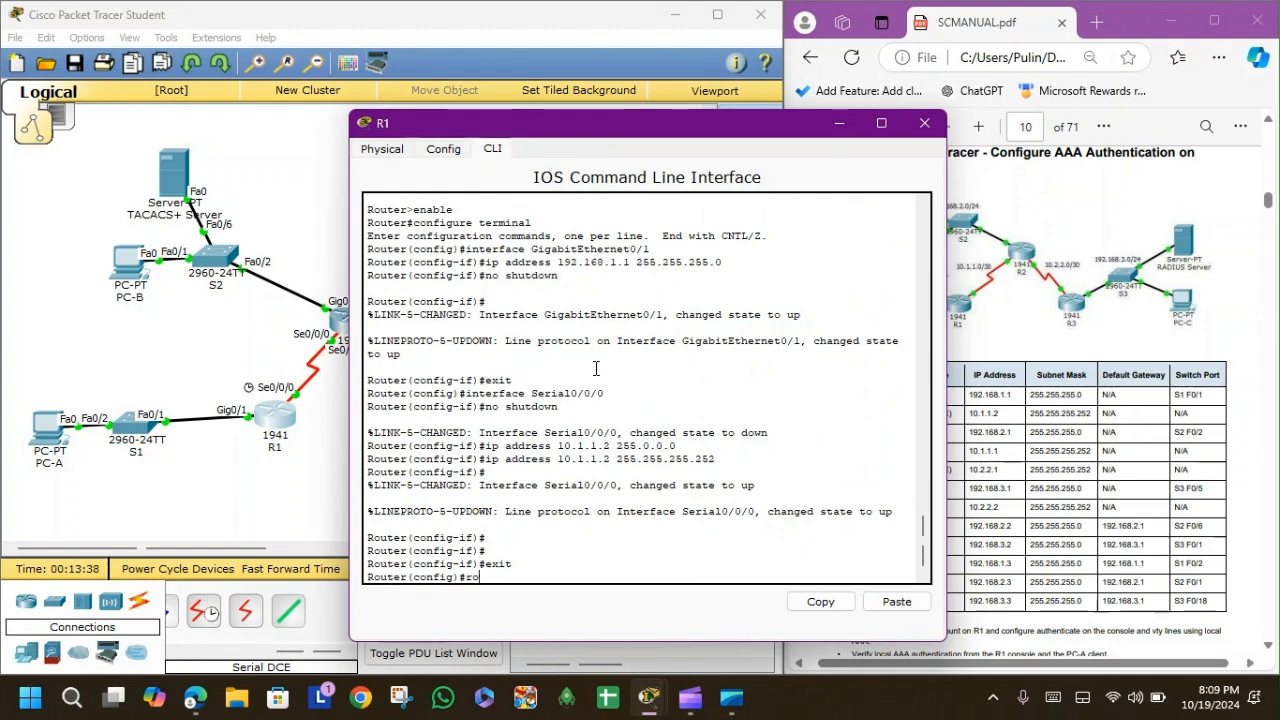
text( ospf 1)
key(Return)
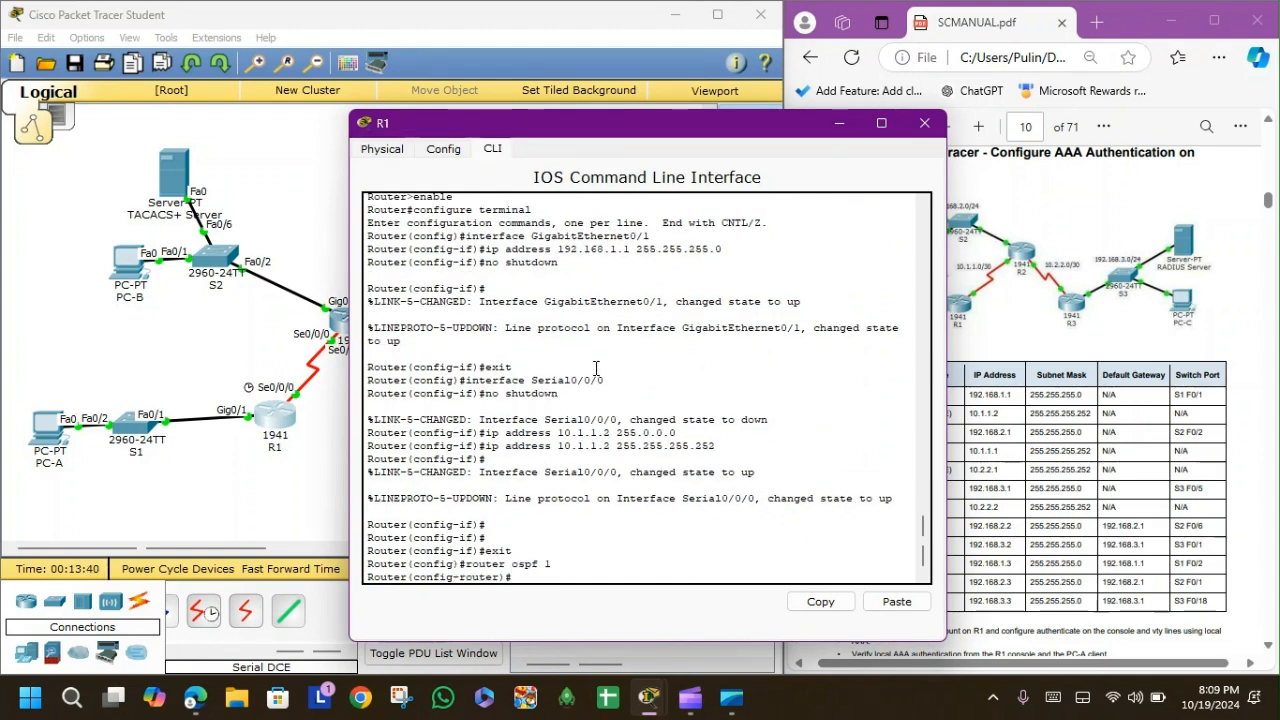
drag(754, 134, 498, 104)
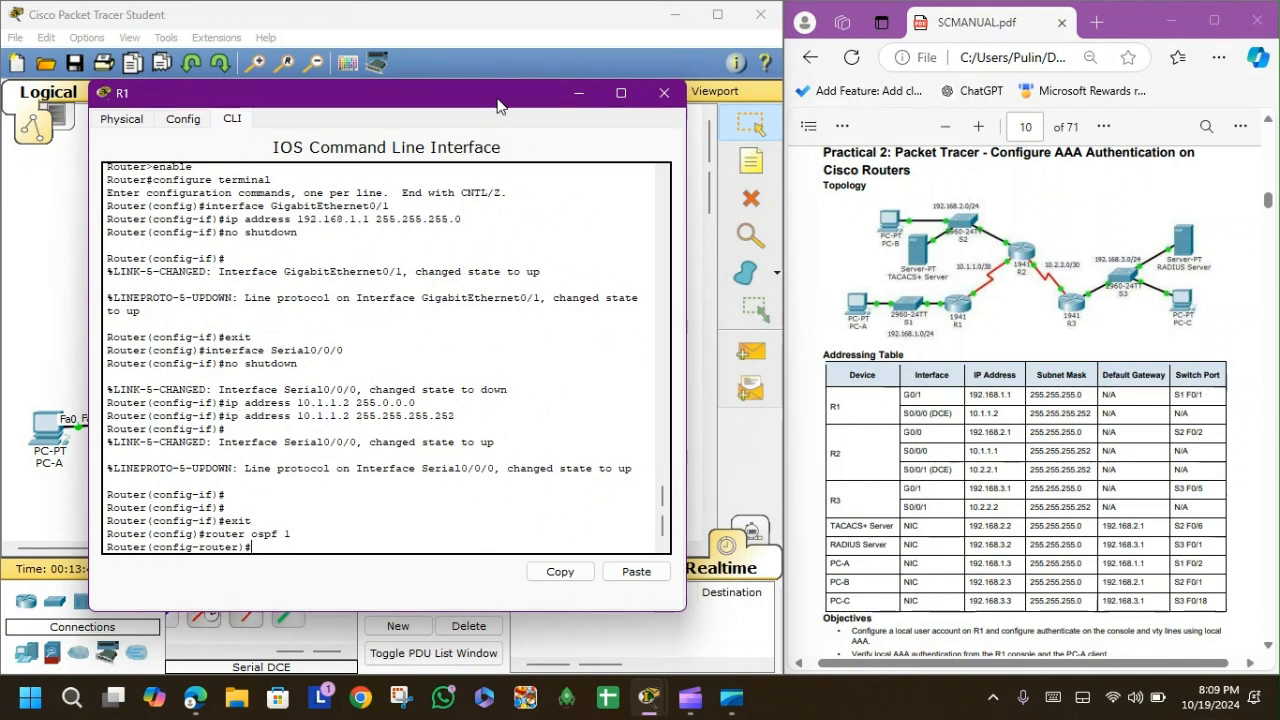
text(network 192)
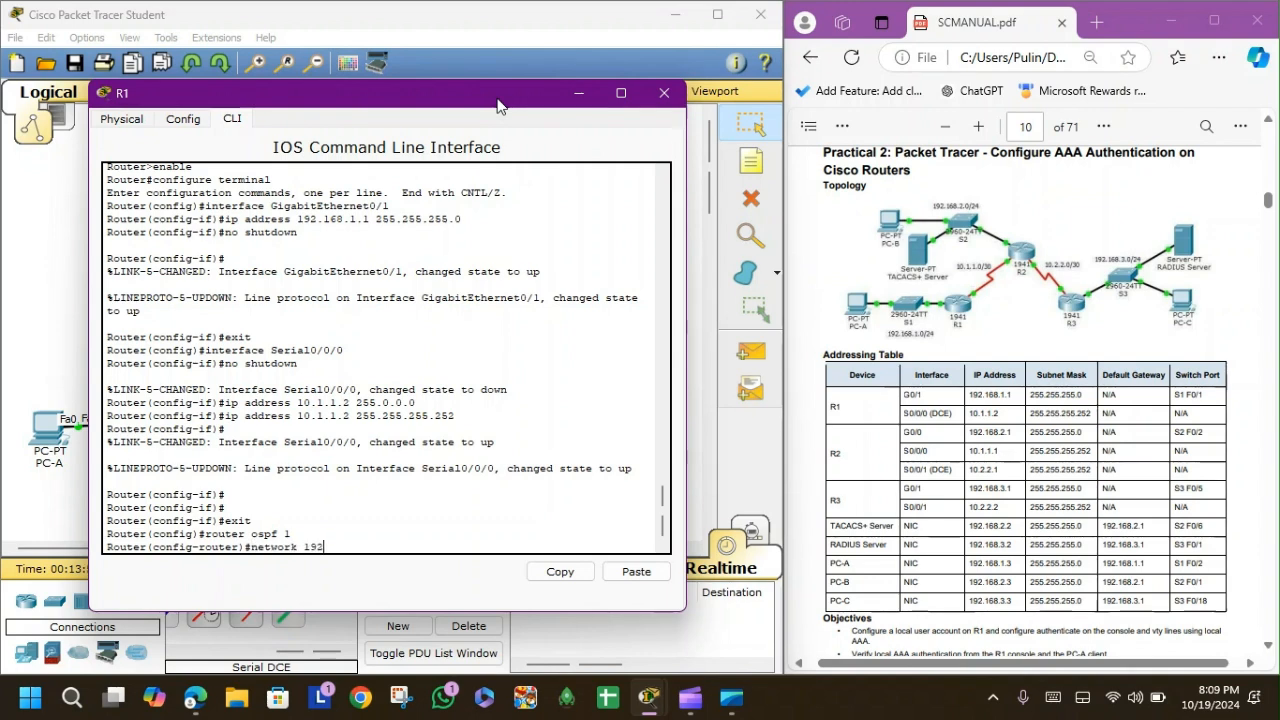
text(.168.1.0 0.0.0.255 area 0)
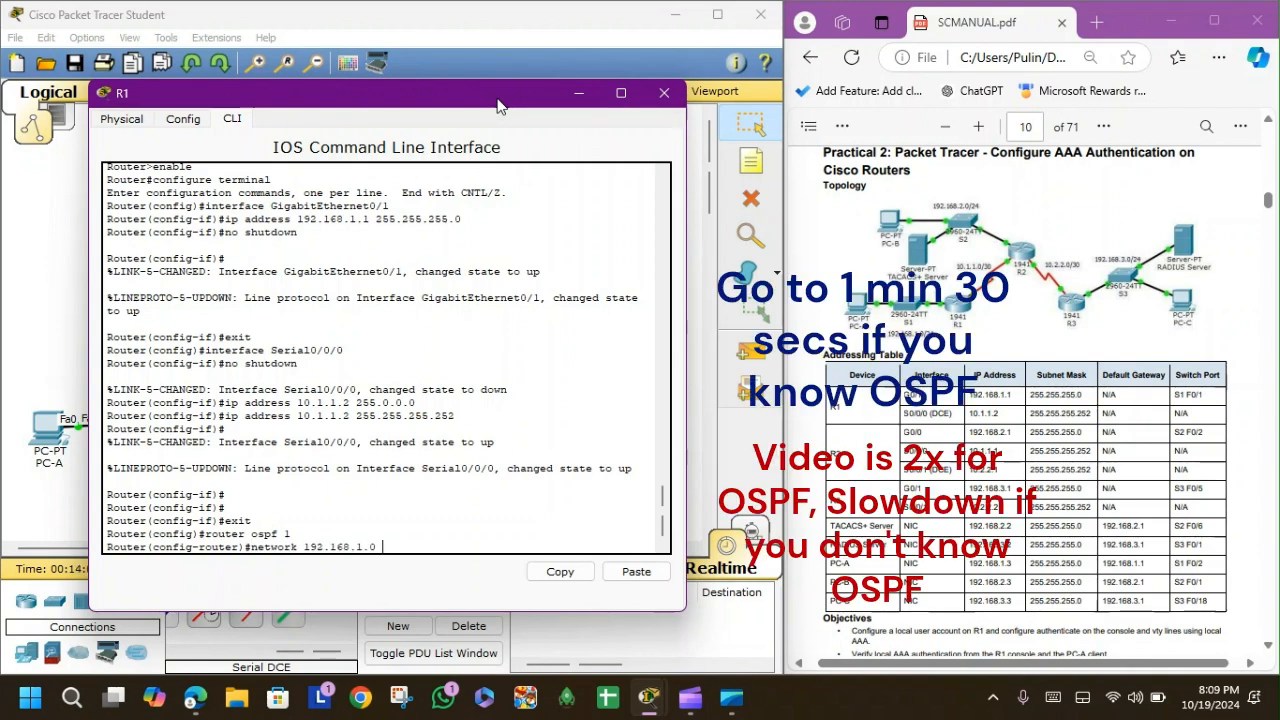
key(Return)
text(network )
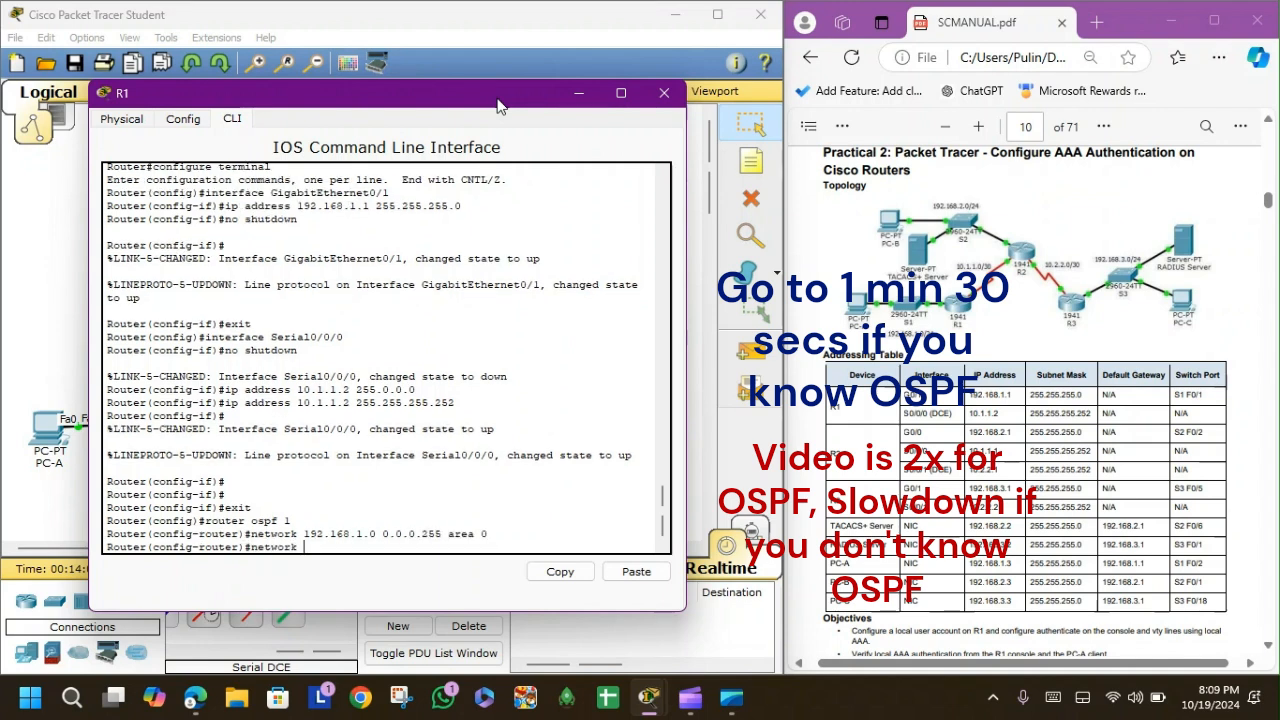
text(10.1.1.0 0.0.0.3 area 0)
key(Return)
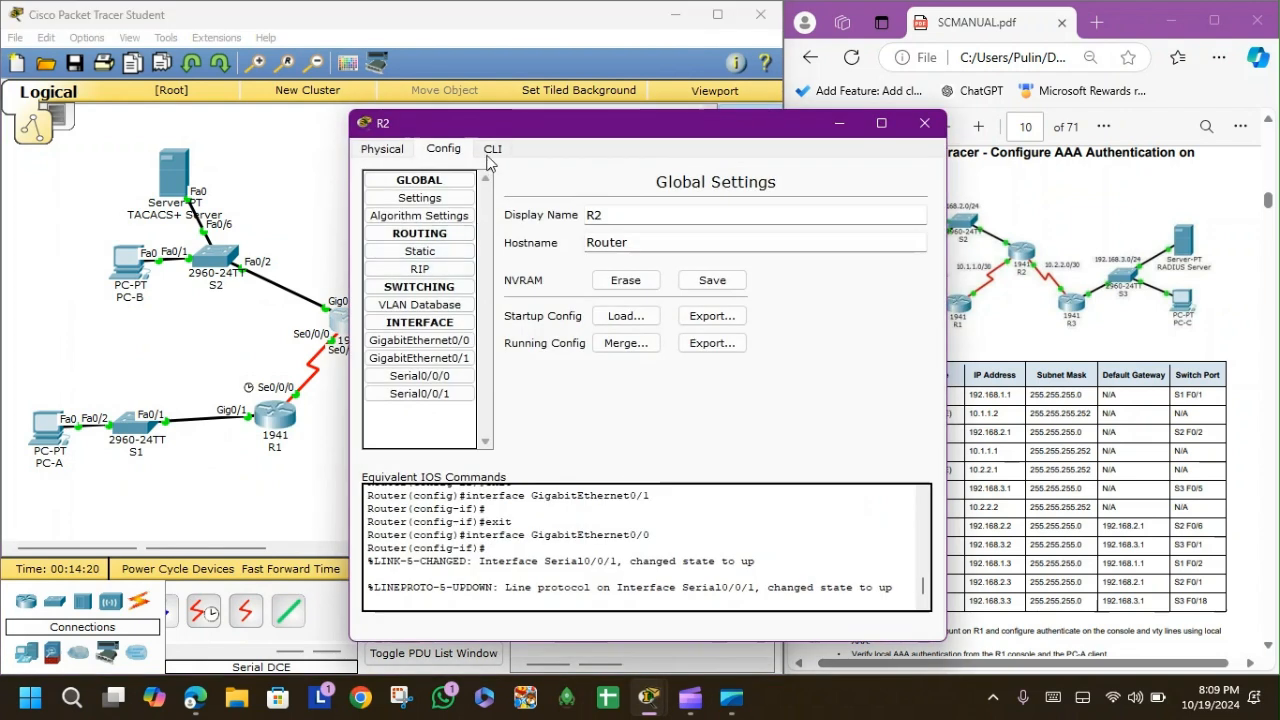
On R2, start OSPF process 1 and advertise 192.168.2.0 0.0.0.255 in area 0.
click(492, 149)
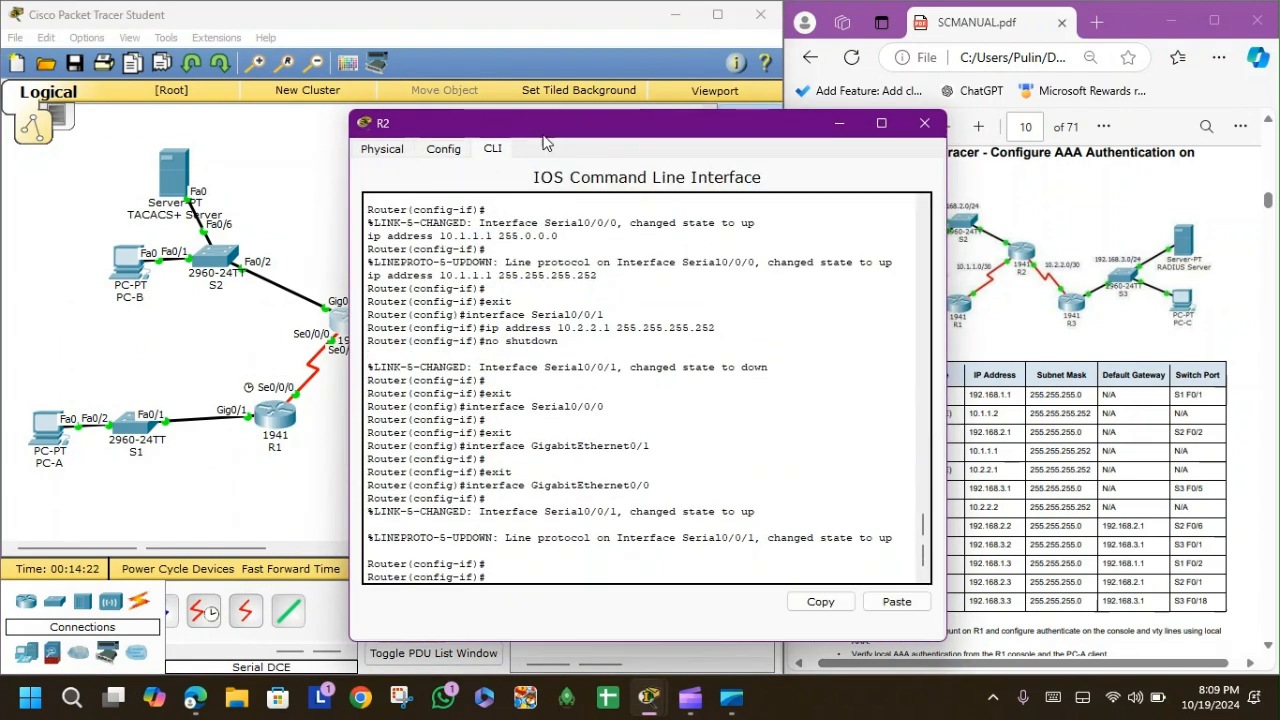
drag(562, 130, 375, 92)
text(network)
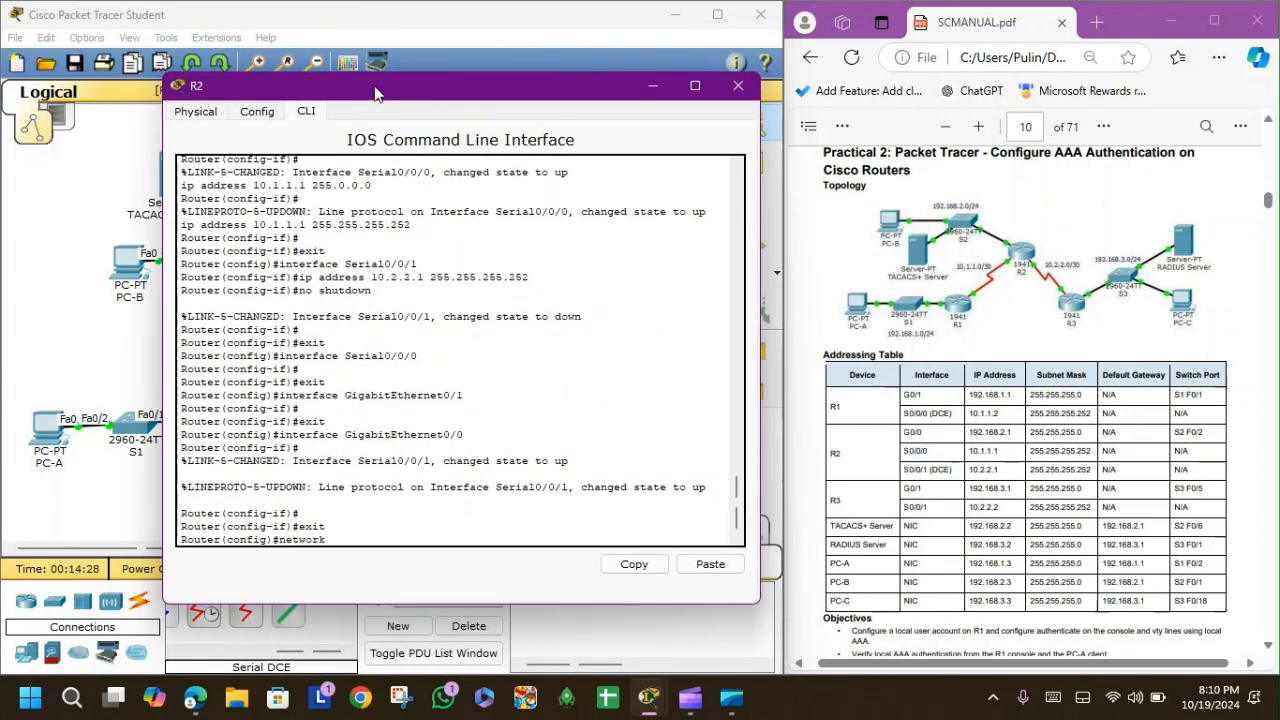
text( 192.168.2.0 0.0.0.255 area 0)
key(Return)
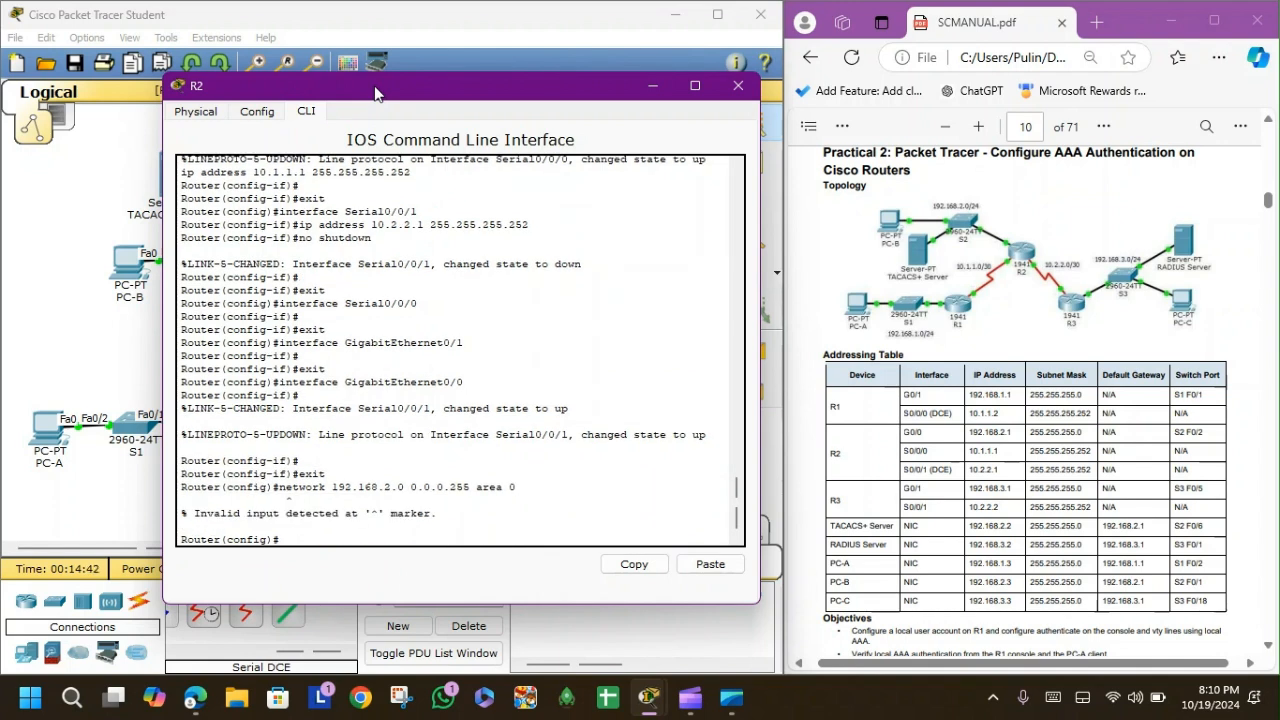
text(router sspf 1)
key(Return)
drag(279, 475, 518, 476)
click(634, 564)
click(709, 564)
key(Return)
Add R2's 10.1.1.0 0.0.0.3 and 10.2.2.0 0.0.0.3 links to OSPF area 0, fixing a typo.
text(network 10.1.1.0 0.0.0.3 area 0)
key(Return)
text(network 10.2.)
key(Return)
key(Return)
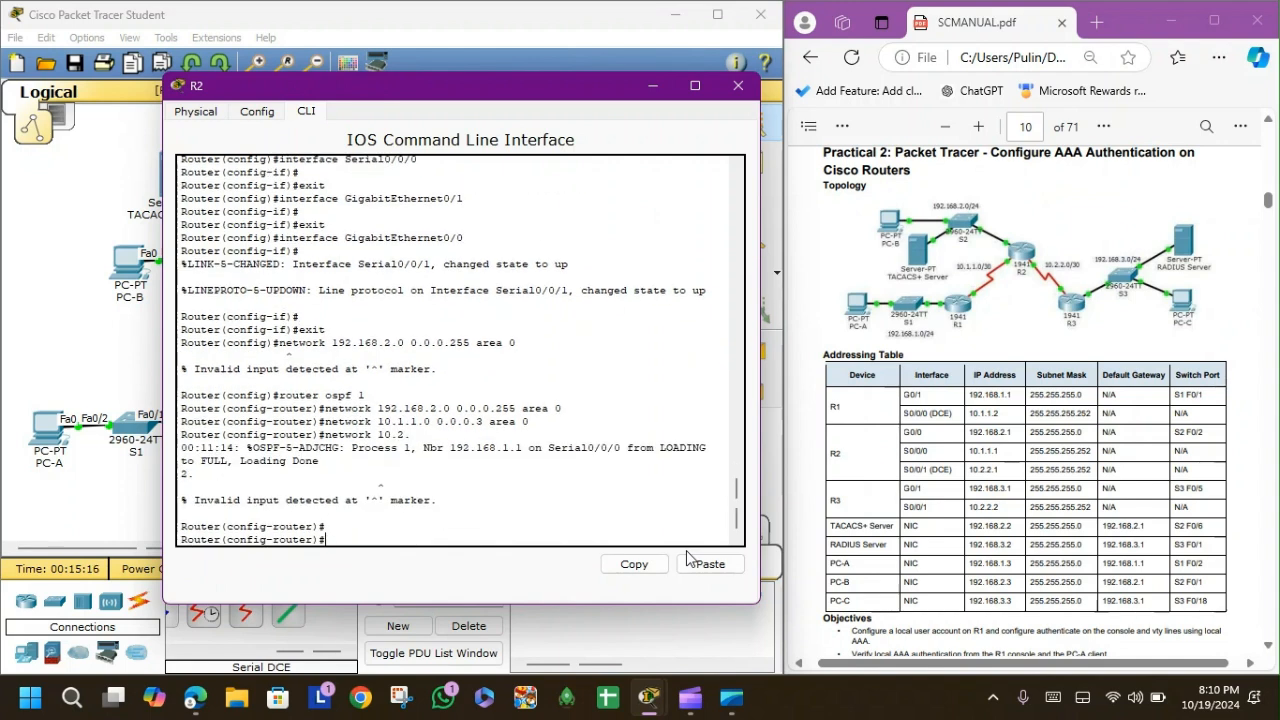
text(network 10.2.2.0 0.0.0.3 area 0)
key(Return)
key(Up)
key(Left)
key(Left)
key(Left)
key(Left)
key(Left)
key(Left)
key(Left)
key(Left)
key(Left)
key(Left)
key(Left)
key(Left)
key(Left)
key(Left)
key(Left)
key(Left)
key(Left)
key(Left)
key(Left)
key(Left)
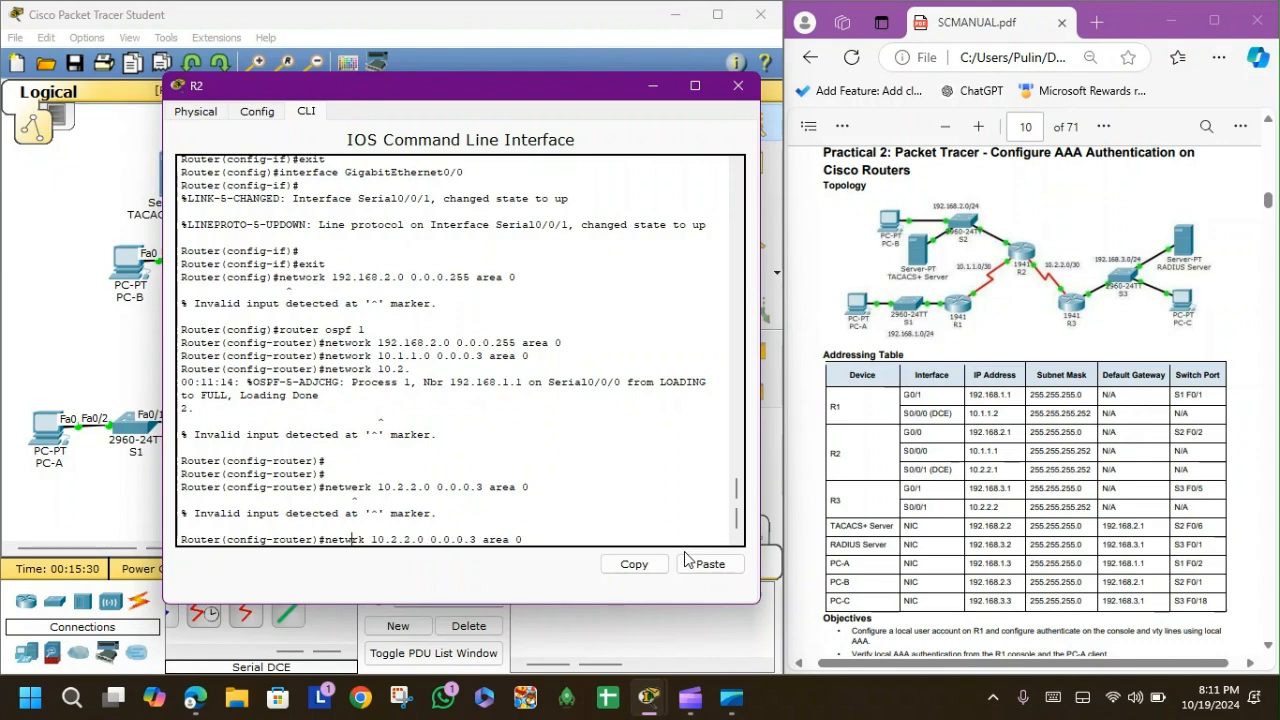
text(o)
key(Return)
Switch to R3's command line and start OSPF process 1 there.
click(738, 86)
click(475, 405)
click(493, 149)
key(Return)
key(Return)
text(exit)
key(Return)
text(router ospf 1)
key(Return)
Advertise 192.168.3.0 0.0.0.255 in area 0 on R3, correcting the misspelled network keyword.
drag(586, 123, 421, 79)
text(network 192.168.3.0 0.0.0.255 area 0)
key(Return)
key(Up)
key(Left)
key(Left)
key(Left)
key(Left)
key(Left)
key(Left)
key(Left)
key(Left)
key(Left)
key(Left)
key(Left)
key(Left)
key(Left)
key(Left)
key(Left)
key(Left)
key(Left)
key(Left)
key(Left)
key(Left)
key(BackSpace)
key(Return)
key(Up)
key(Left)
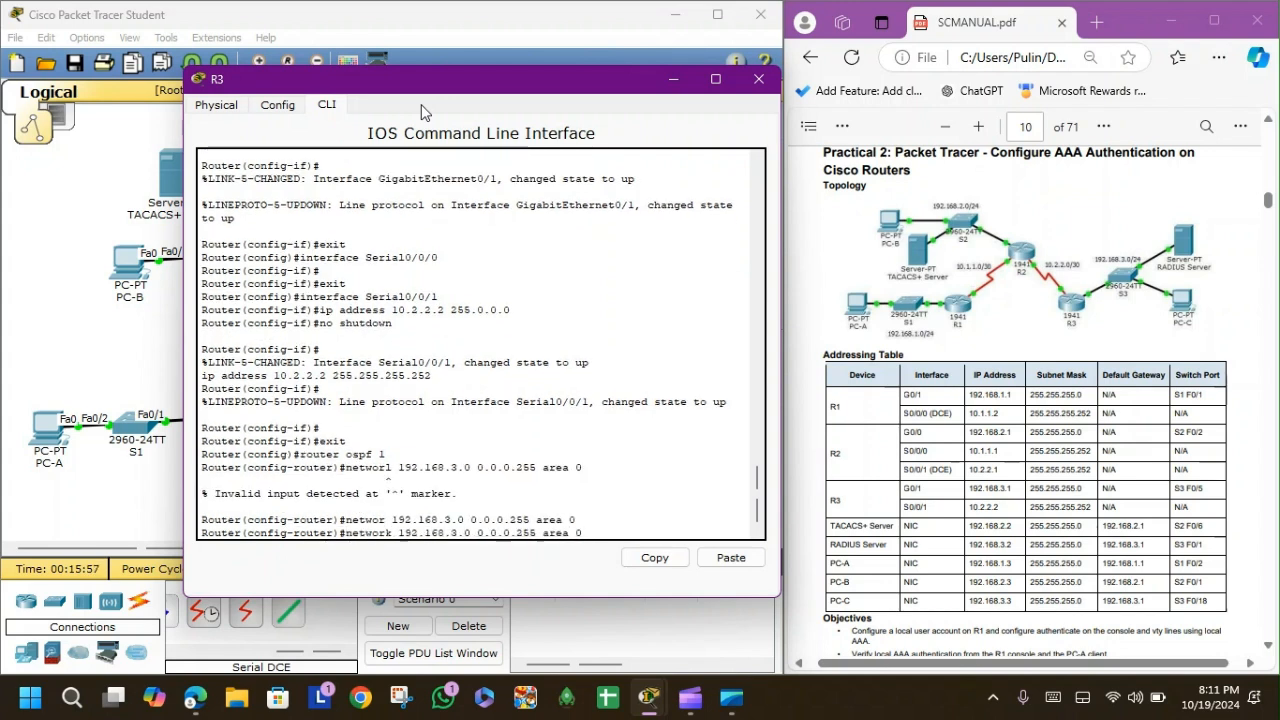
key(Left)
key(Left)
key(Left)
key(Left)
key(Left)
key(Left)
key(Left)
key(Left)
key(Left)
key(Left)
key(Left)
key(Left)
key(Left)
key(Left)
key(Left)
key(Left)
key(Left)
key(Left)
key(Left)
key(Left)
text(k)
key(Return)
Add R3's 10.2.2.0 0.0.0.3 link to OSPF area 0.
text(network 10.2.2.0 0.0.0.3 area 0)
key(Return)
key(Return)
key(Up)
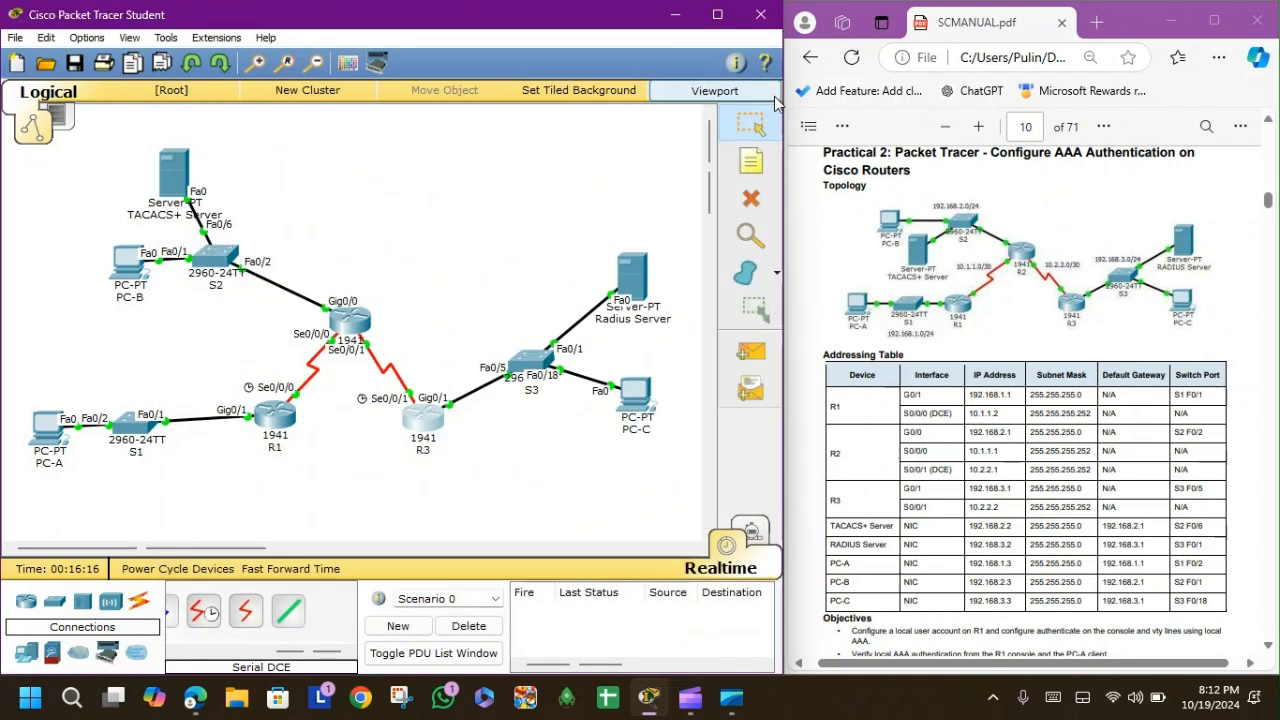
click(751, 350)
click(615, 388)
click(640, 275)
click(751, 350)
click(636, 395)
click(46, 426)
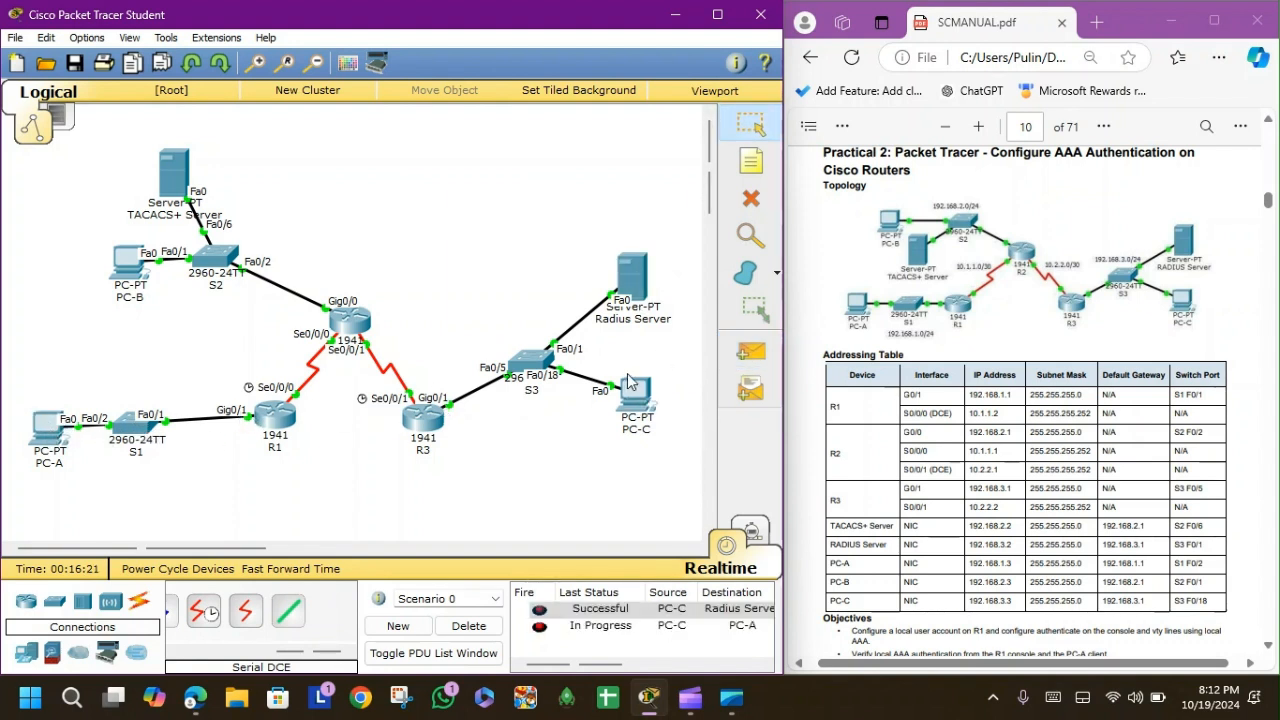
click(751, 350)
click(636, 395)
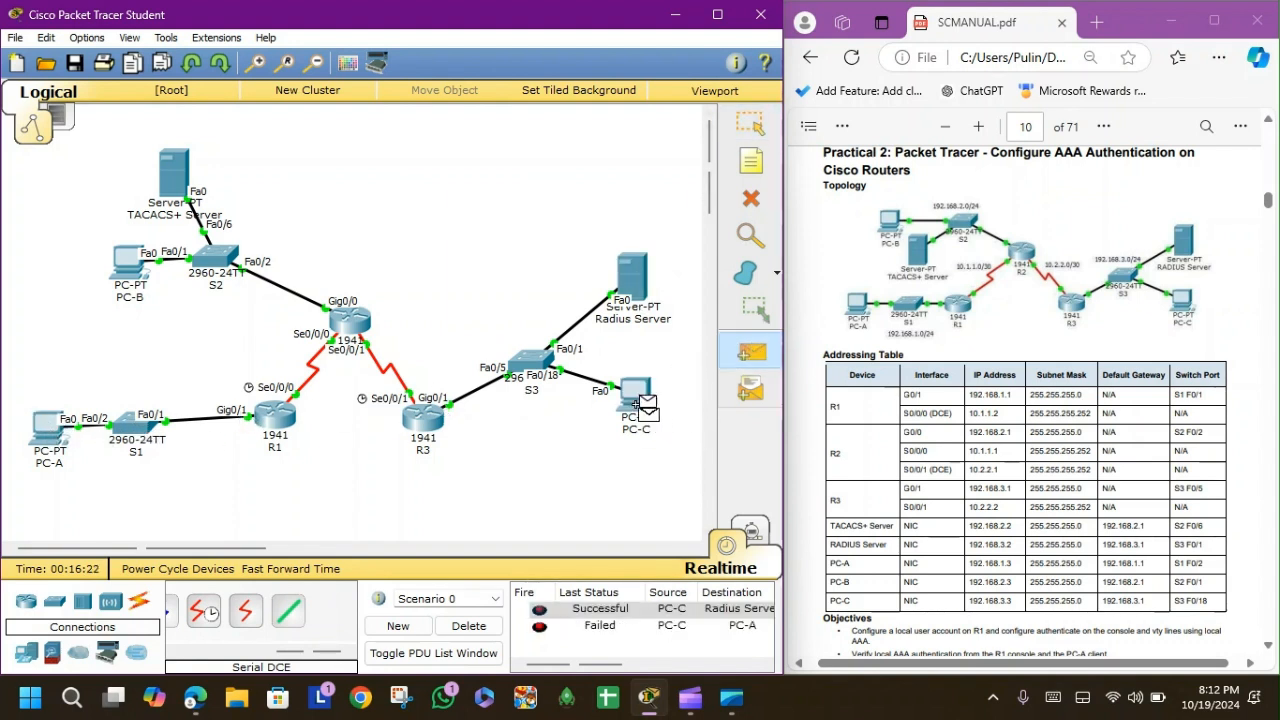
click(44, 425)
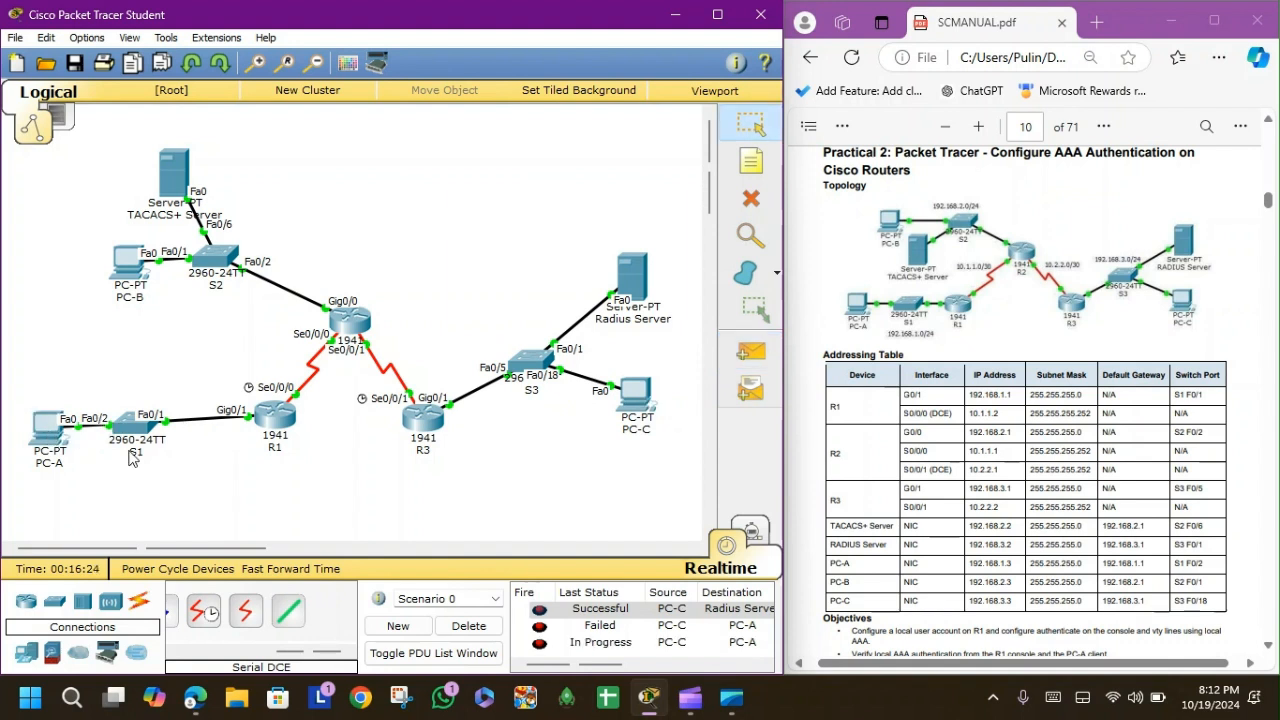
click(468, 625)
click(751, 350)
click(636, 395)
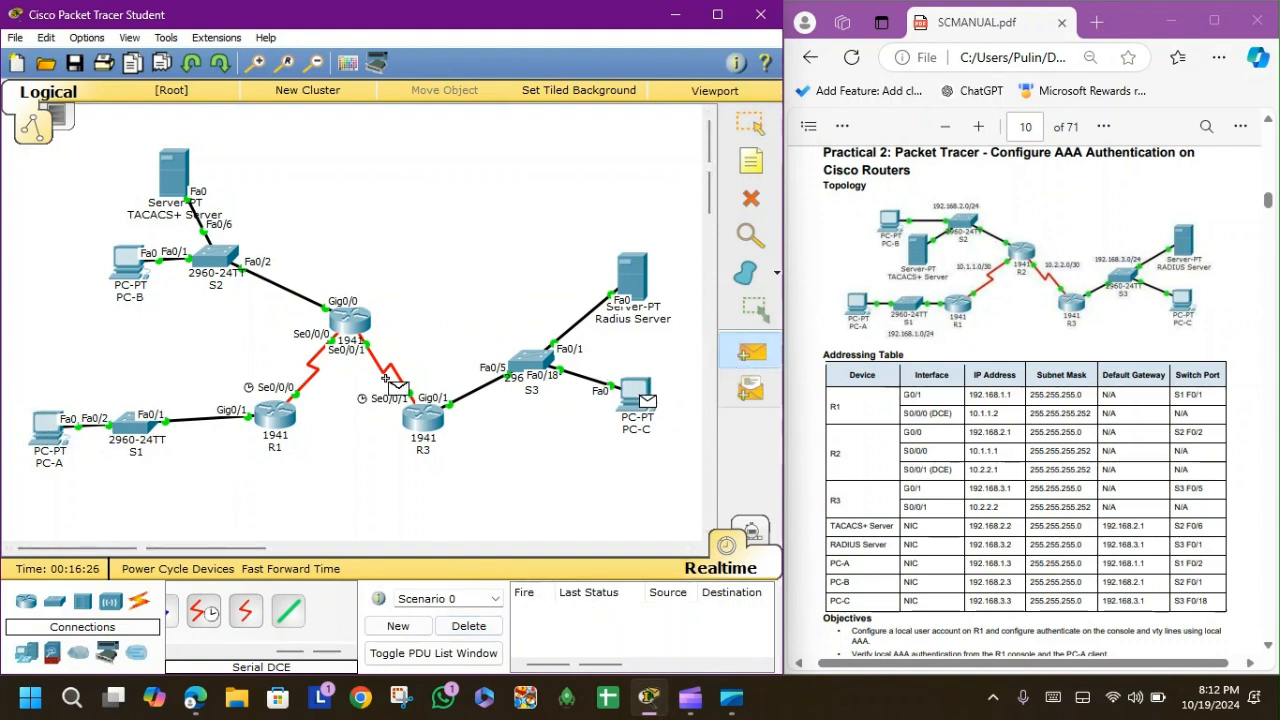
click(46, 426)
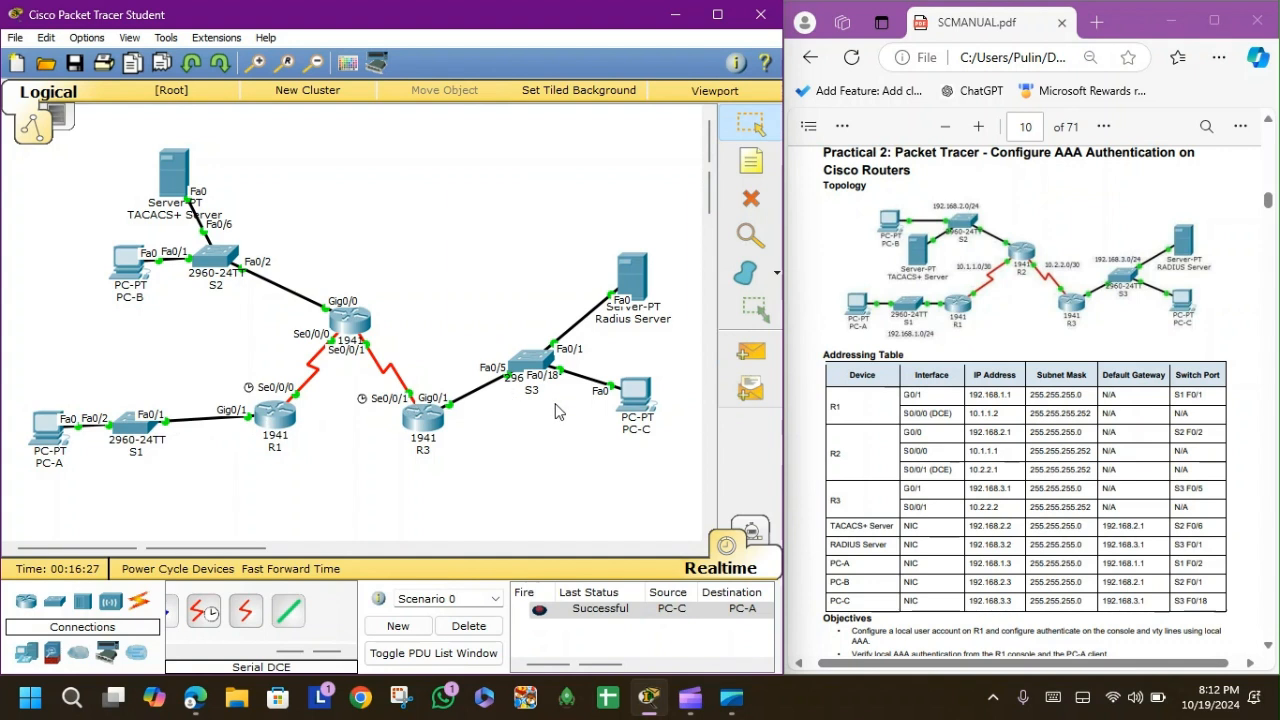
click(468, 625)
click(750, 352)
click(636, 395)
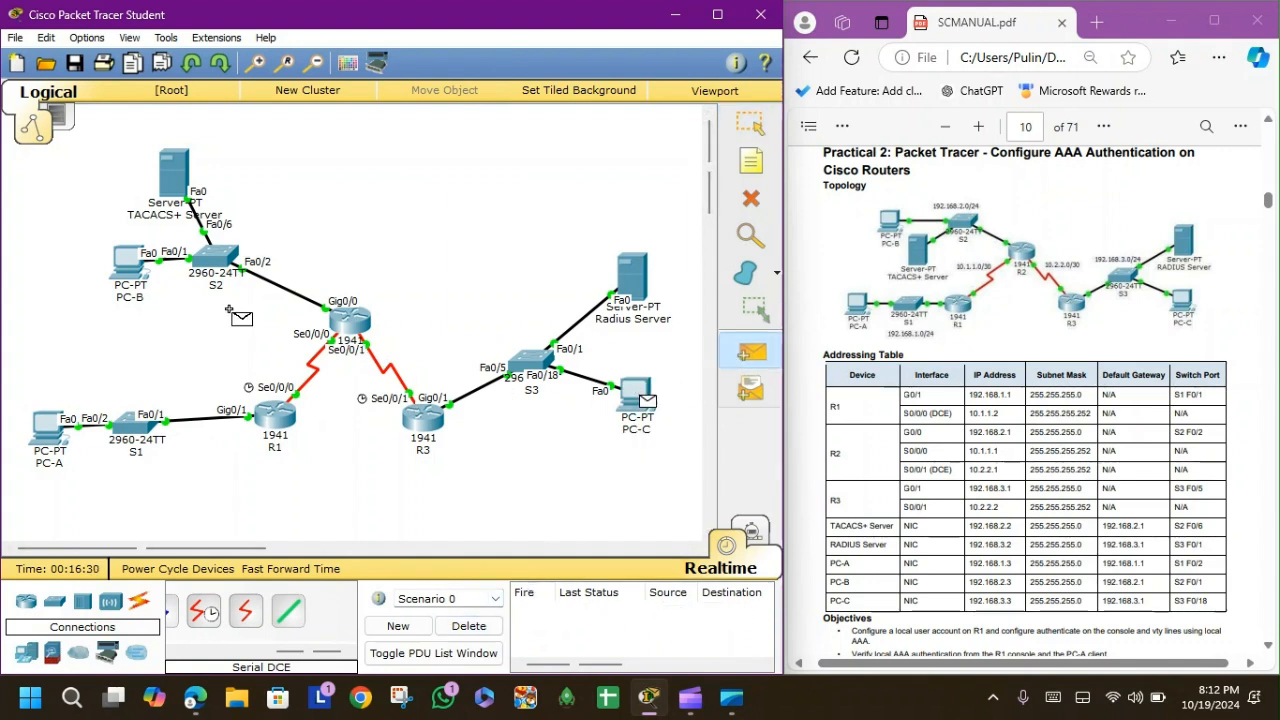
click(127, 264)
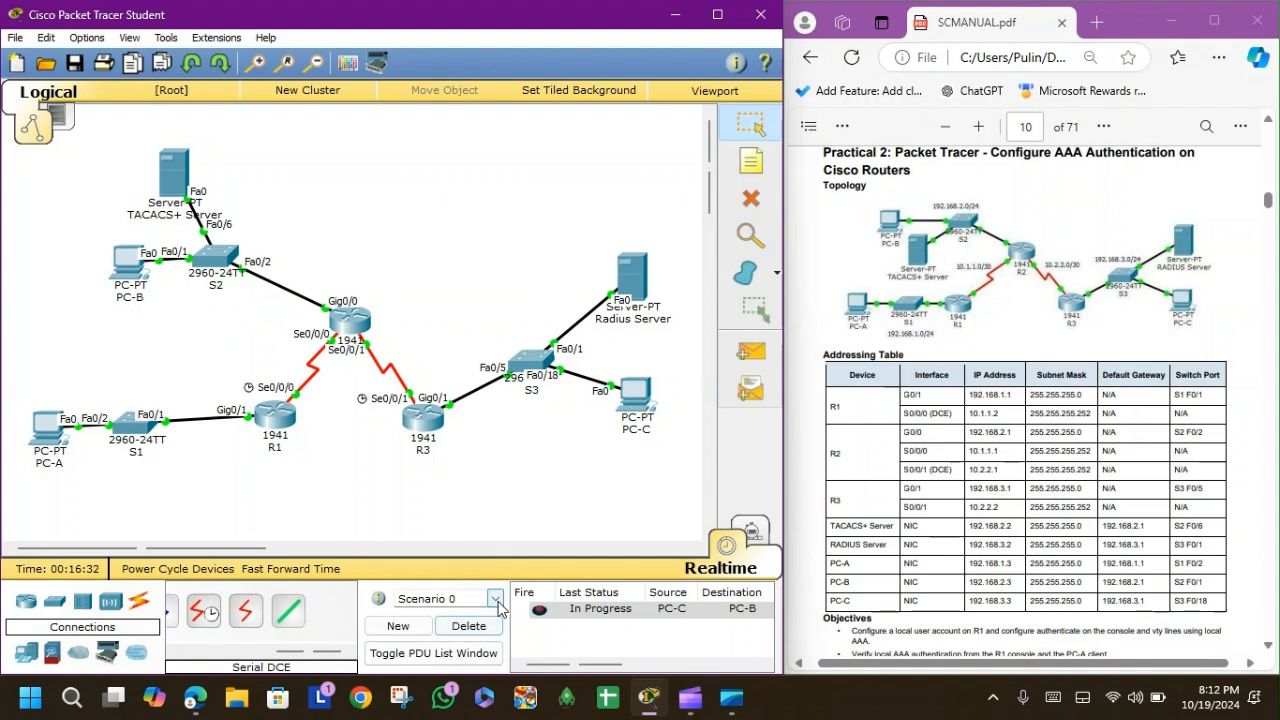
click(760, 368)
click(636, 395)
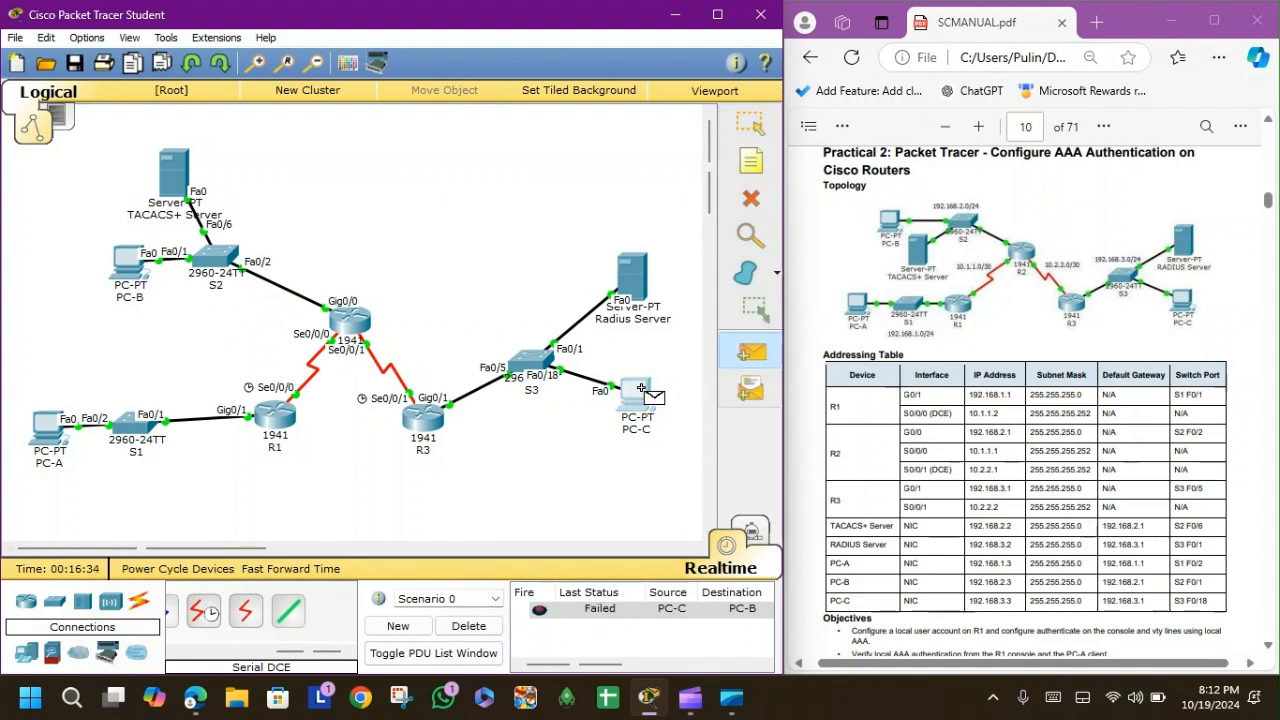
click(128, 266)
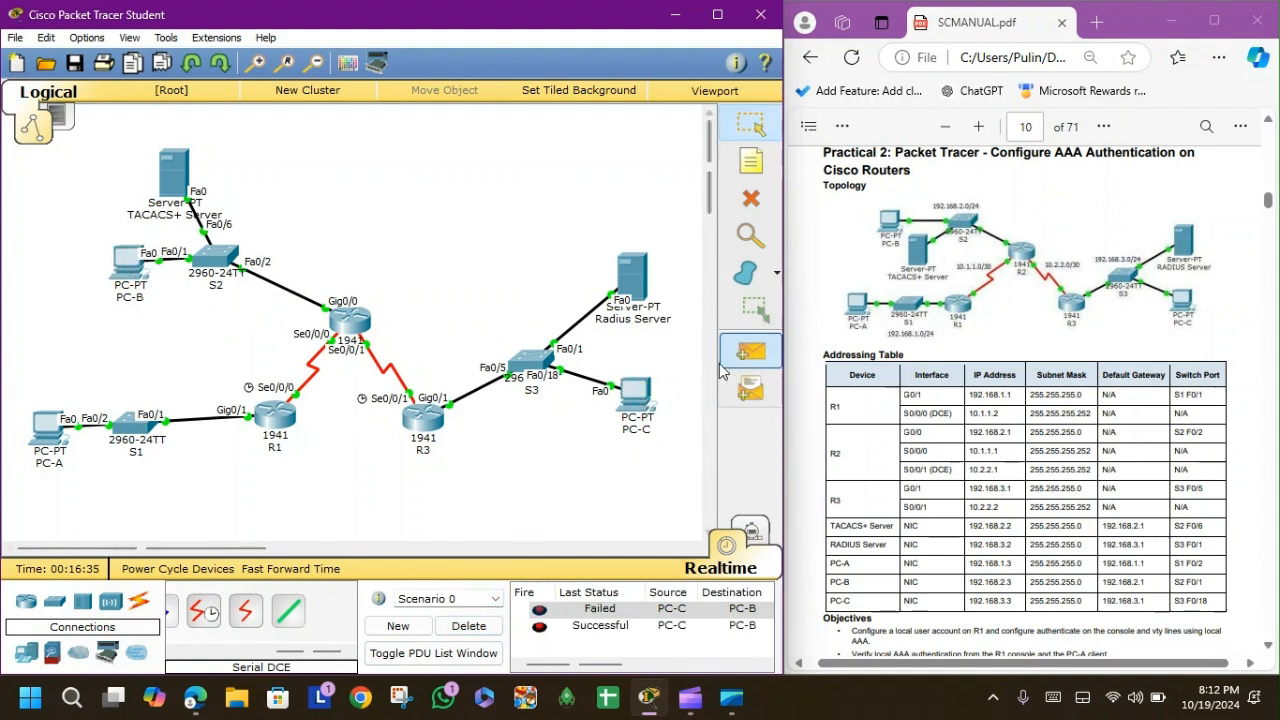
click(468, 626)
click(752, 352)
click(638, 396)
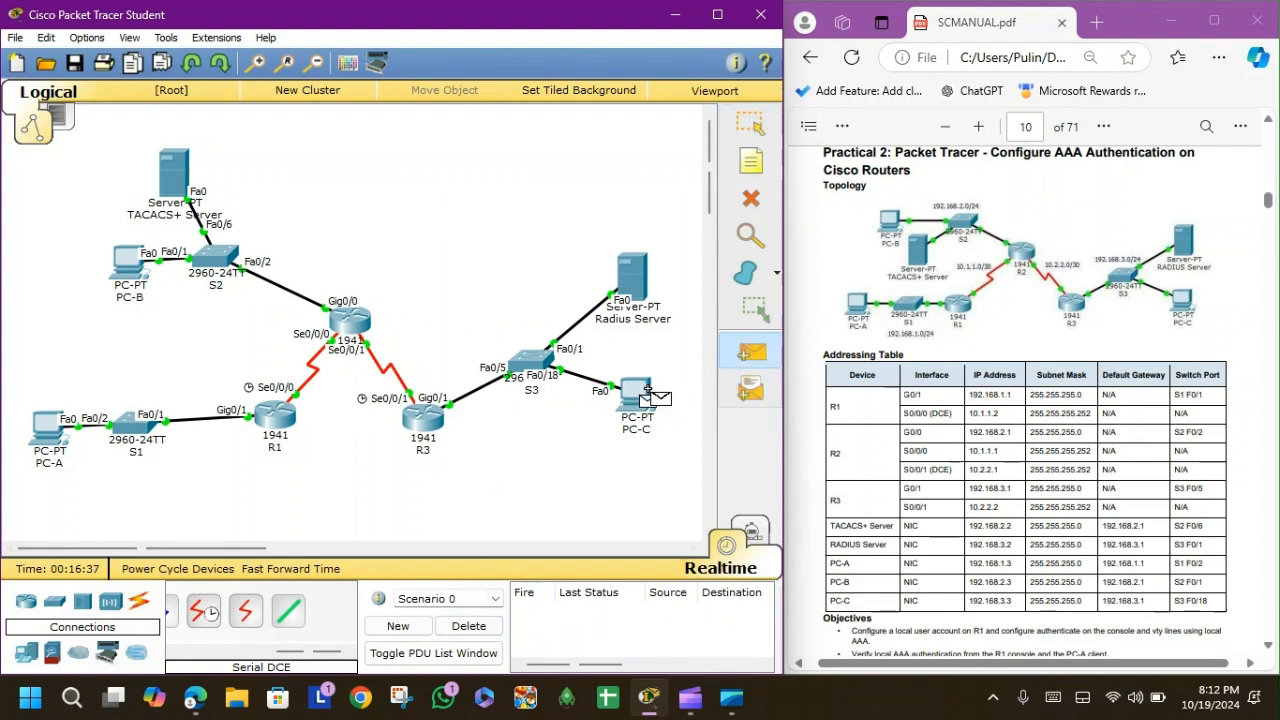
click(173, 183)
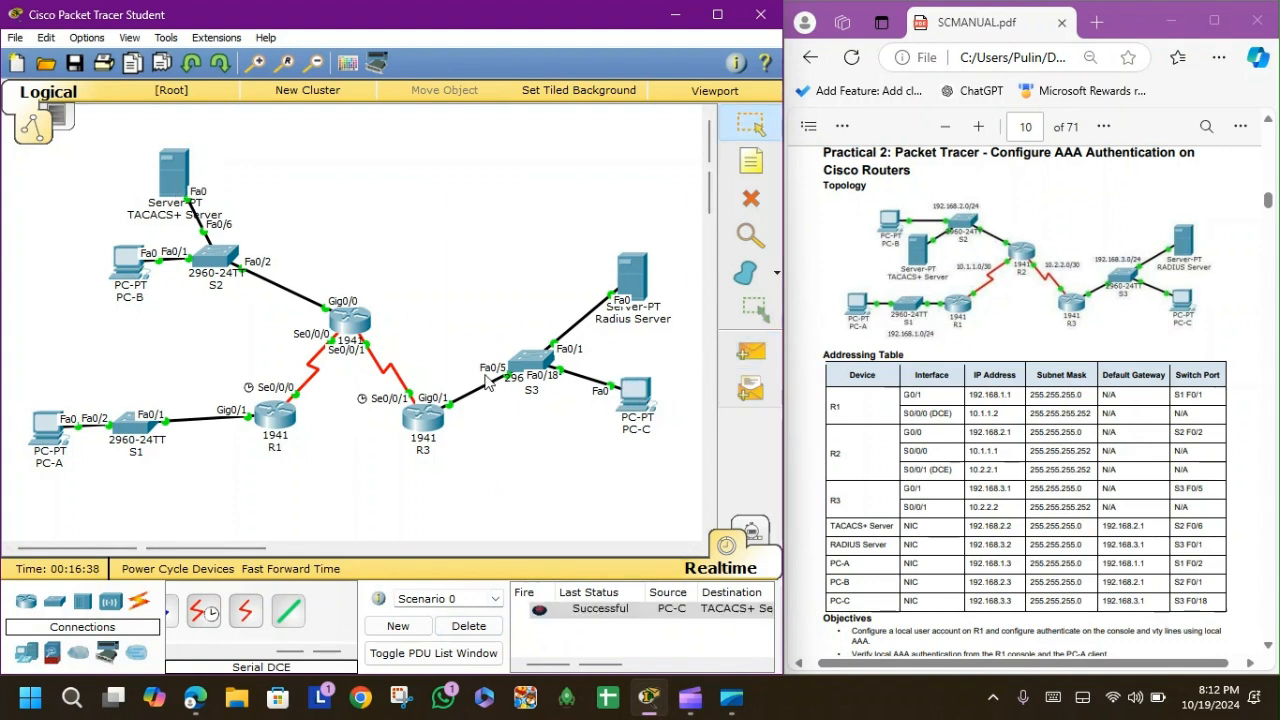
click(468, 626)
click(742, 357)
click(640, 400)
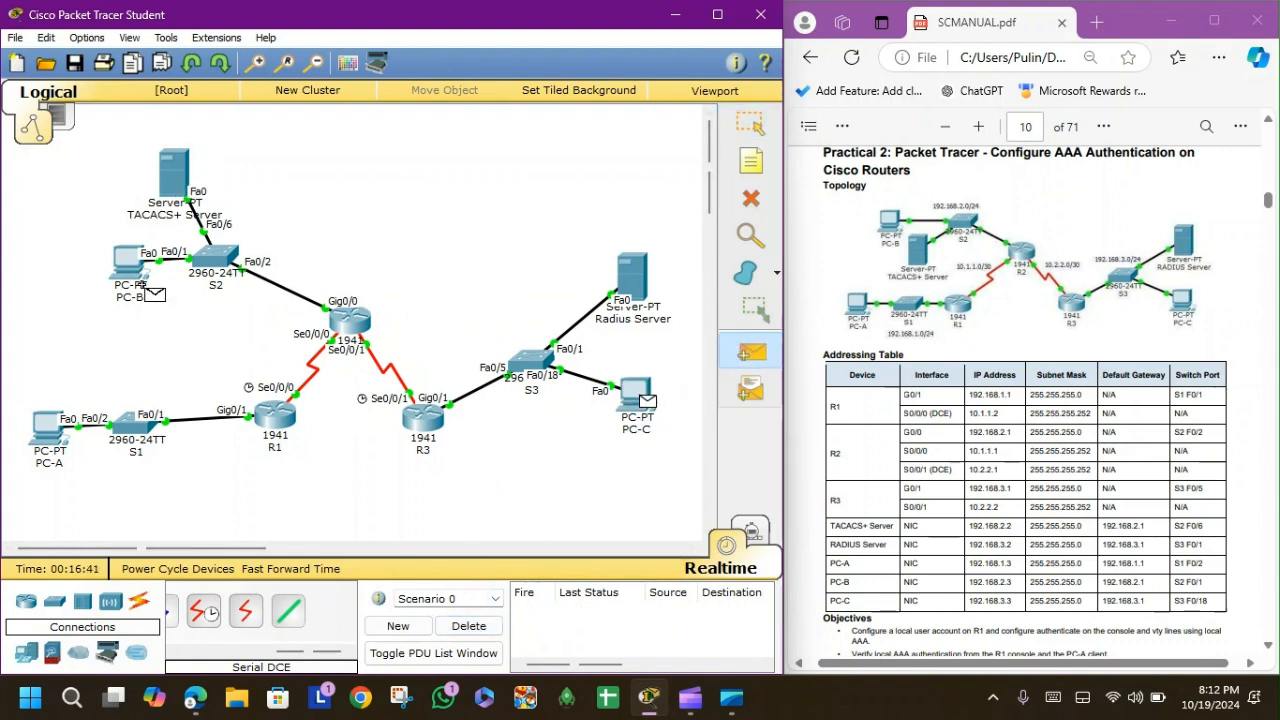
click(130, 266)
click(468, 626)
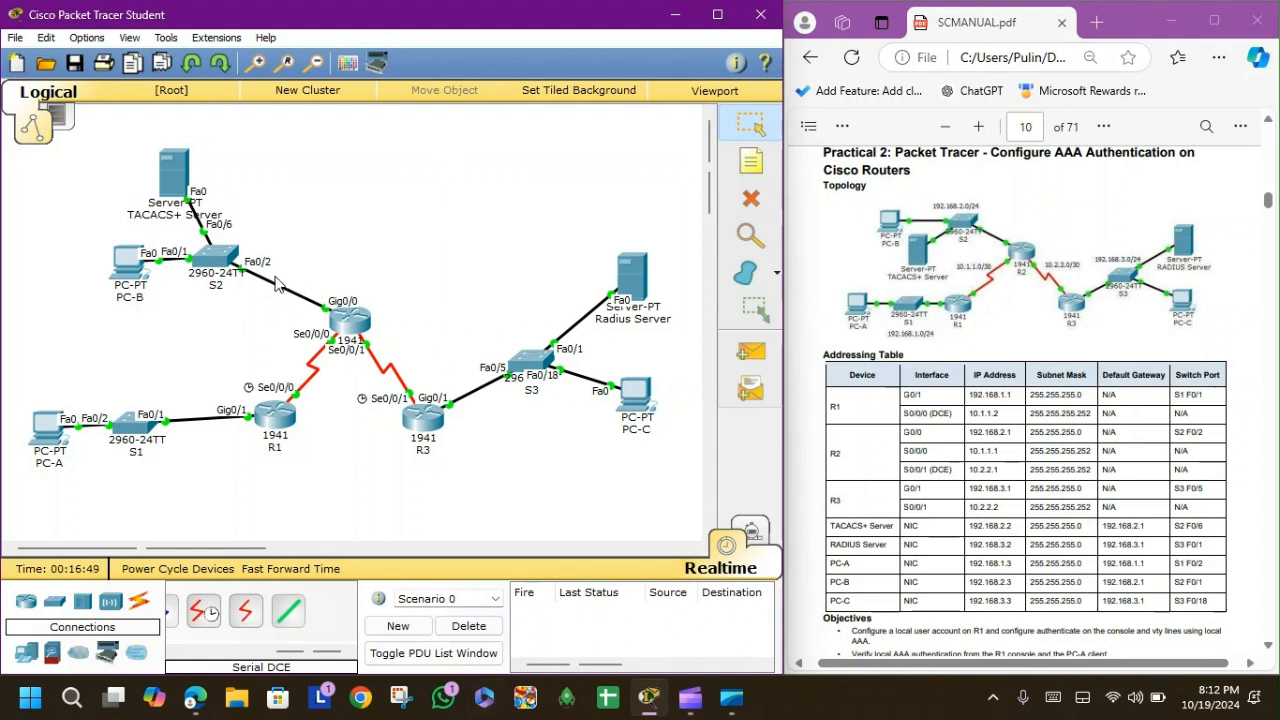
drag(490, 510, 205, 323)
Scroll SCMANUAL.pdf to page 12's Part 1 local AAA steps, then reopen R1's window.
click(998, 36)
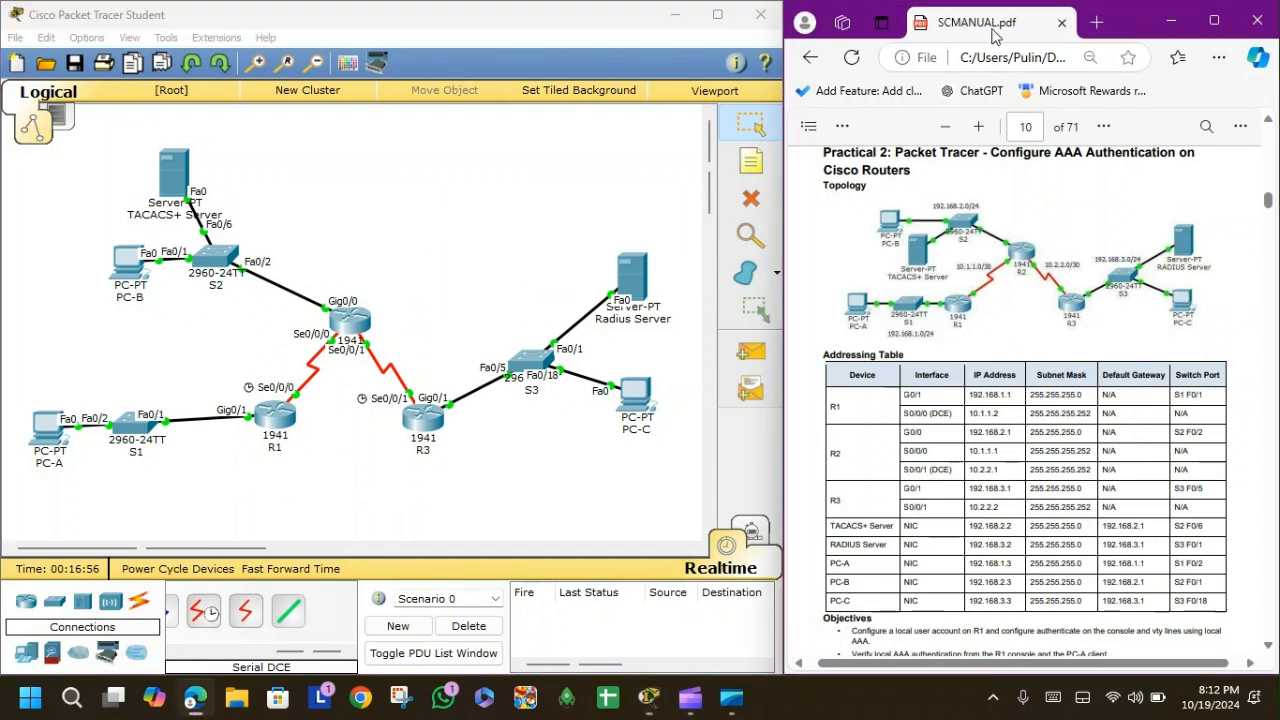
scroll(963, 365, down, 5)
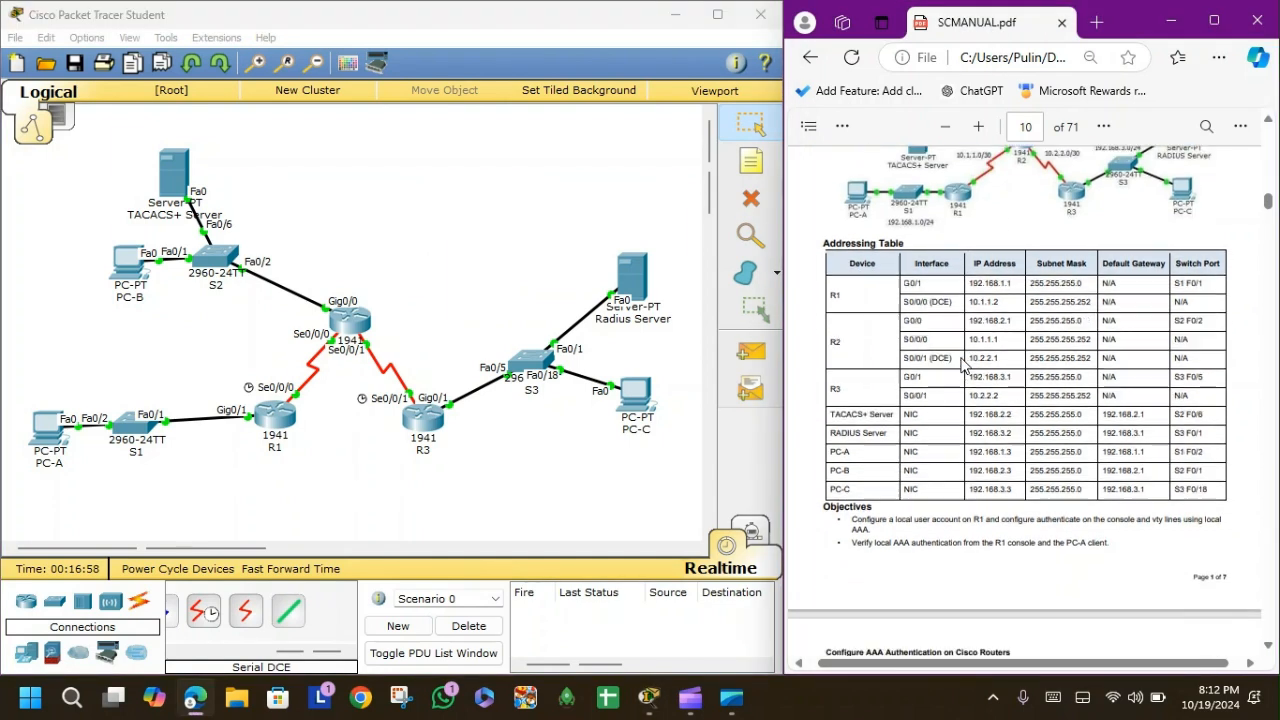
scroll(963, 365, down, 3)
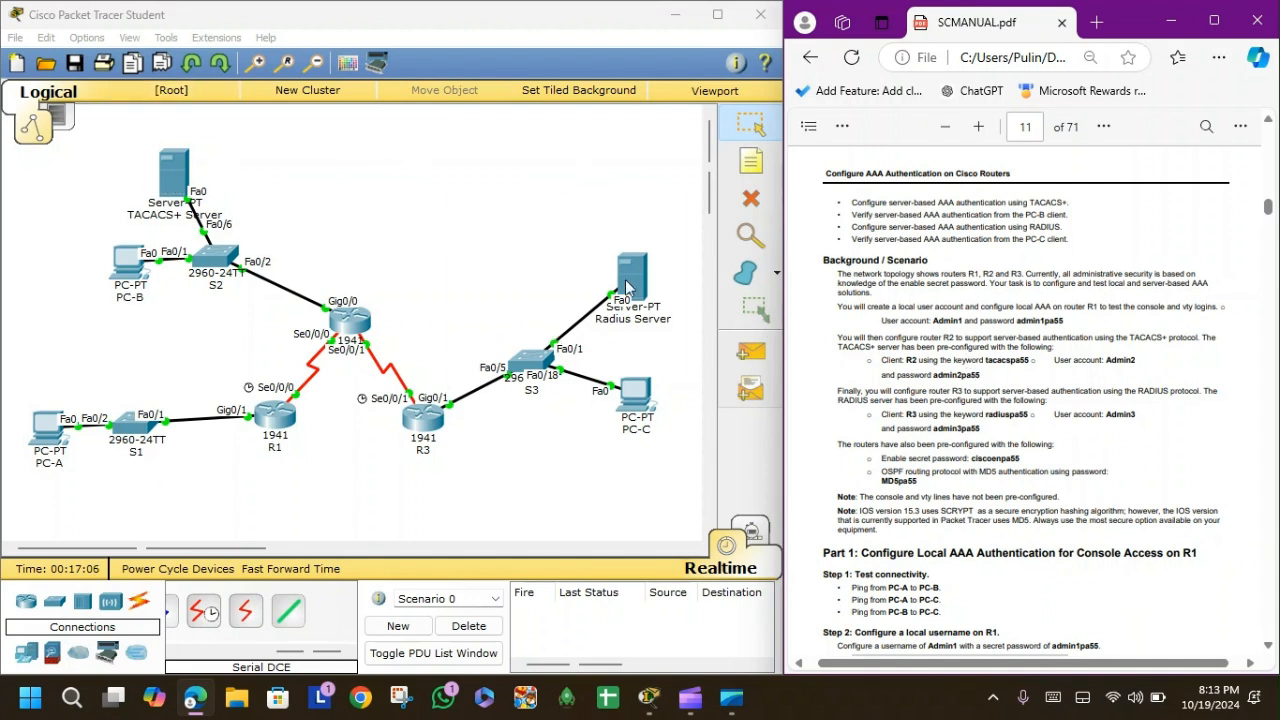
scroll(876, 455, down, 5)
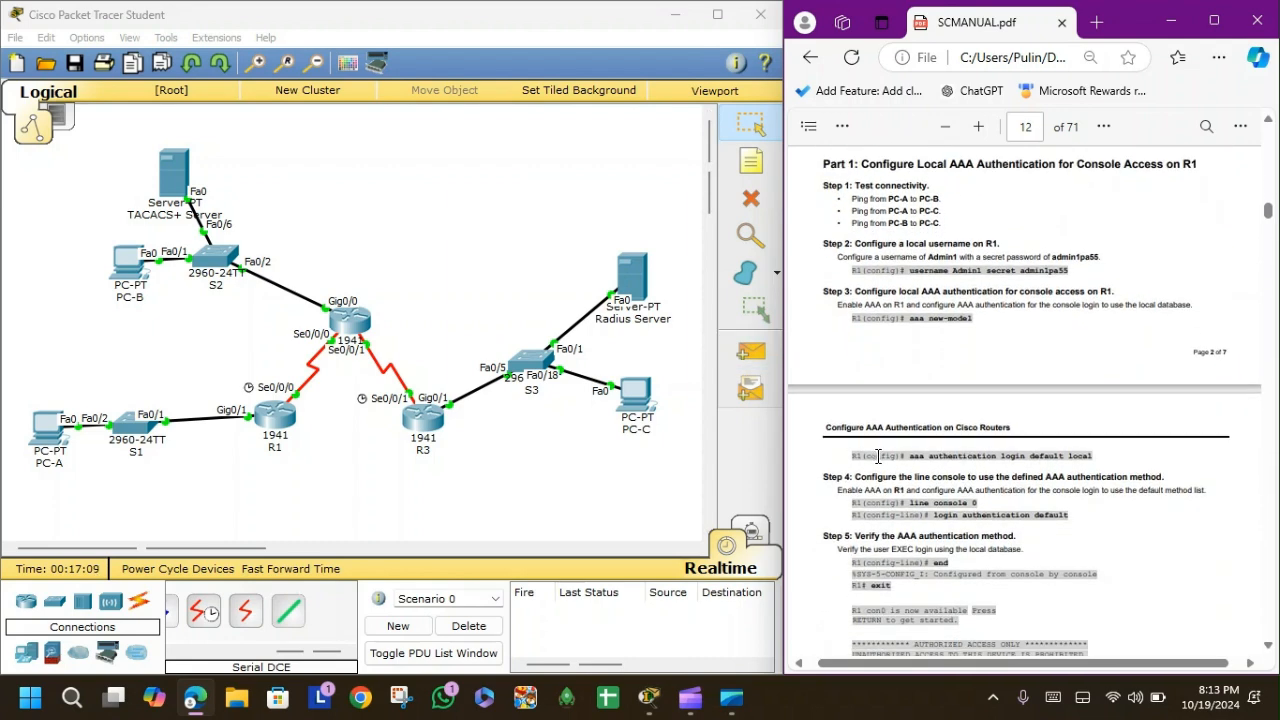
click(273, 424)
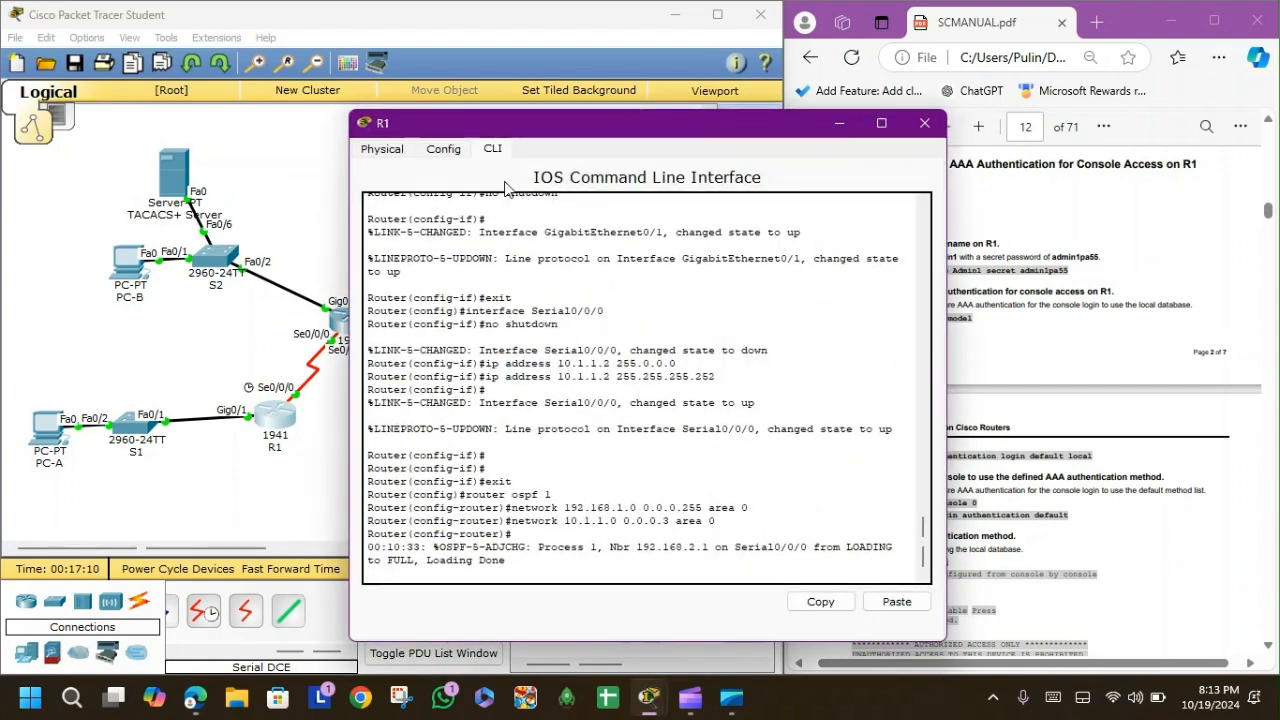
Create local user Admin1 on R1 with its secret password.
drag(581, 121, 407, 96)
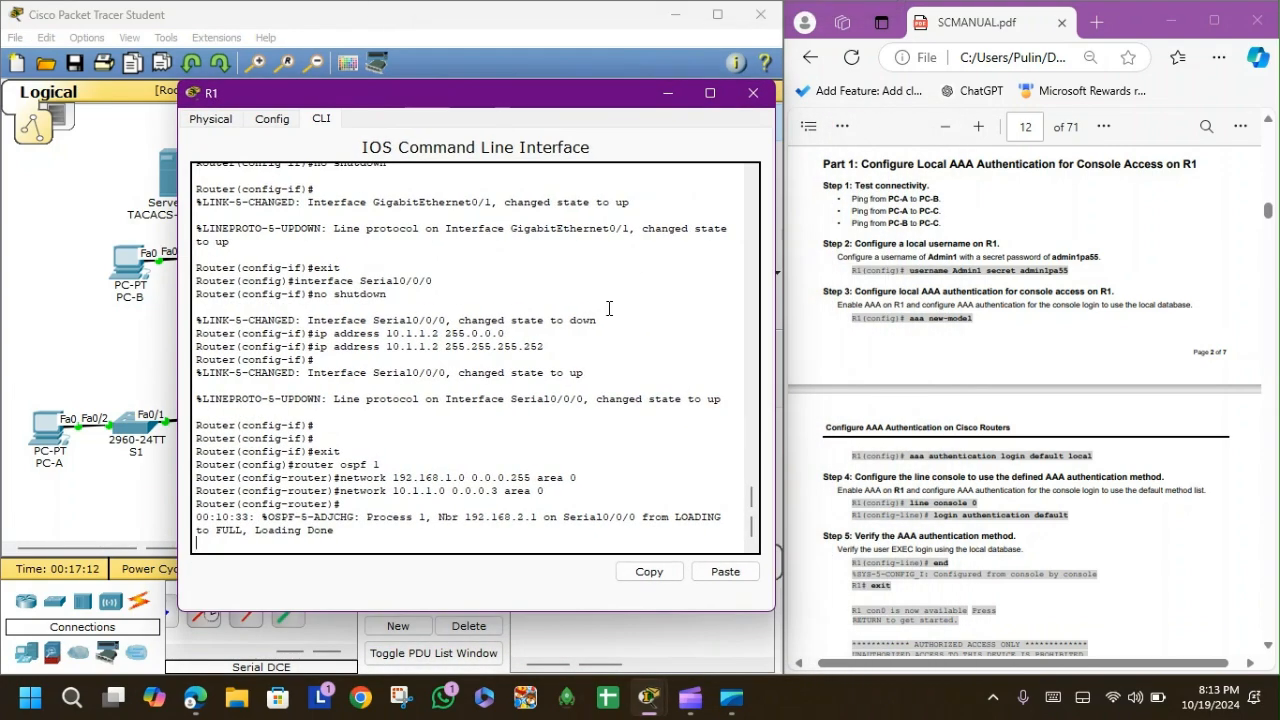
key(Return)
text(exit)
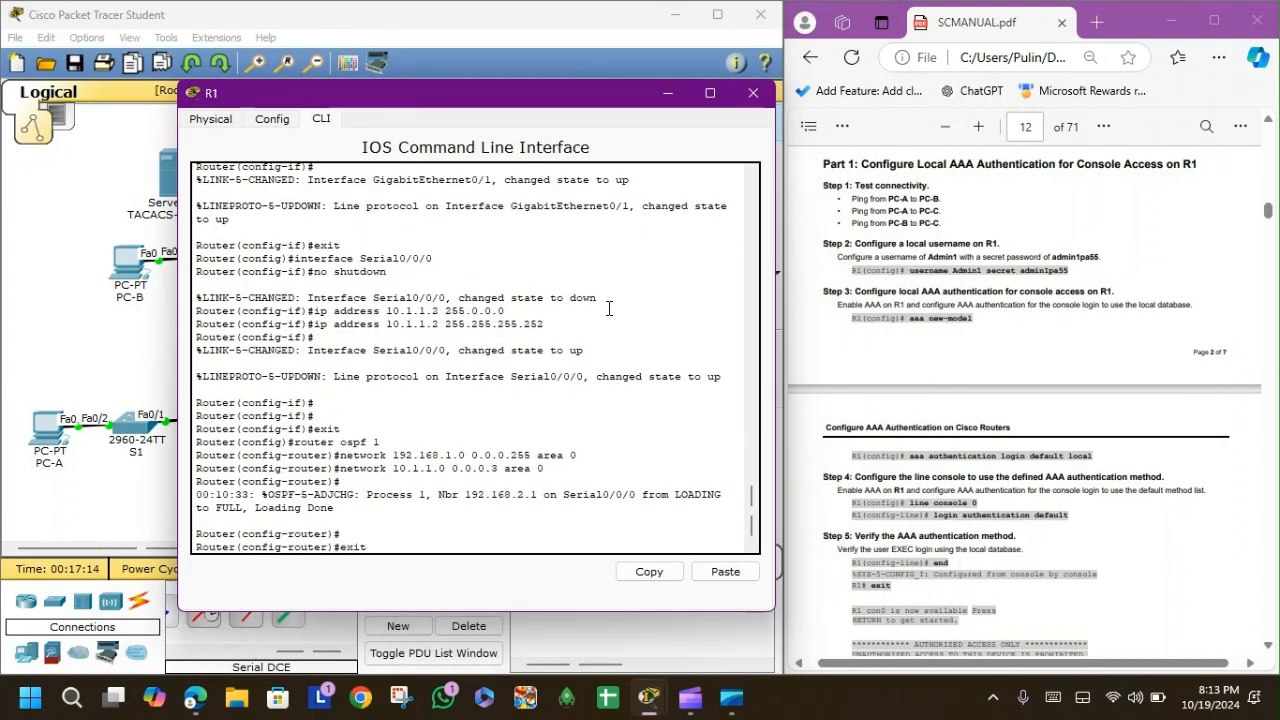
key(Return)
text(aaa)
key(BackSpace)
key(BackSpace)
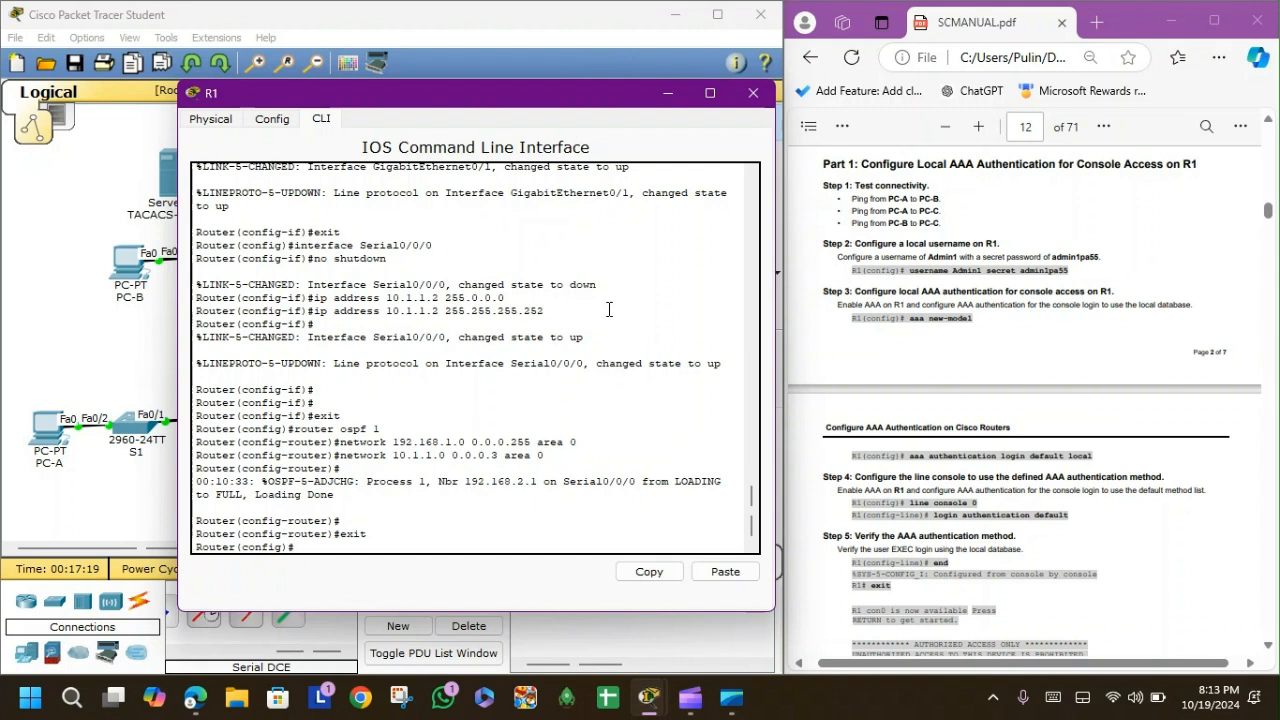
text(username Admin1)
text(secret admin1pa55)
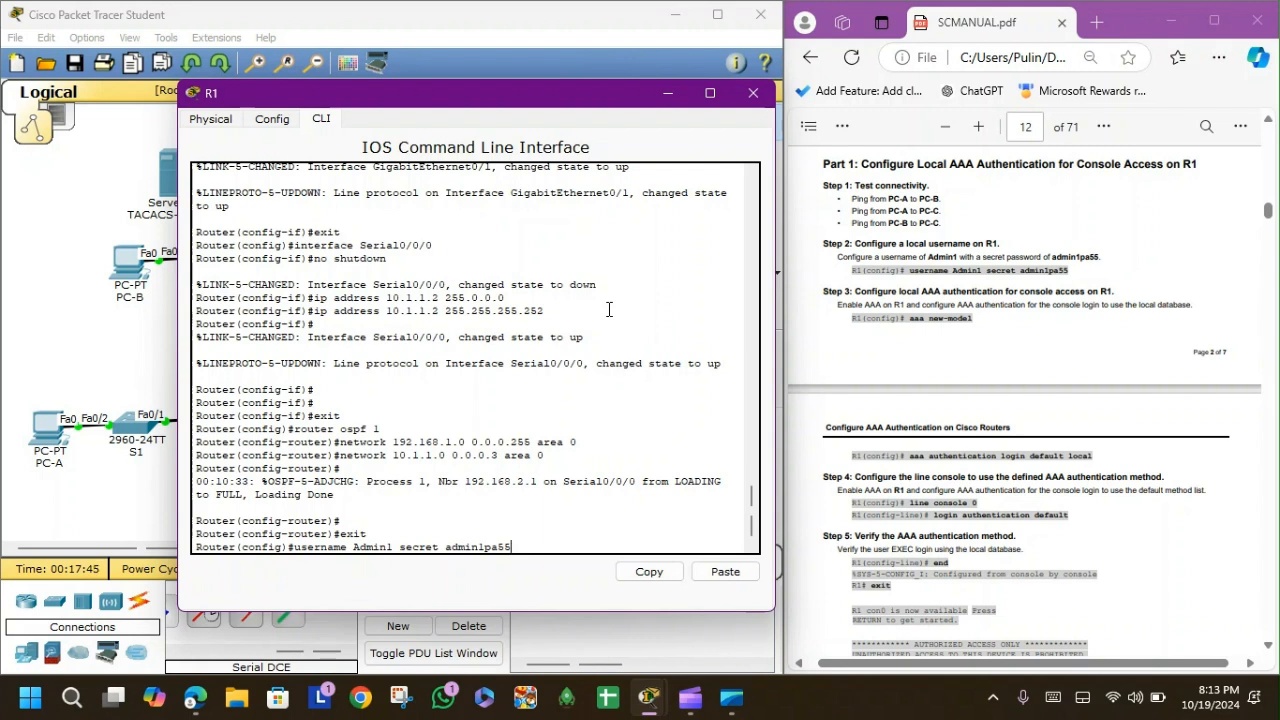
key(Return)
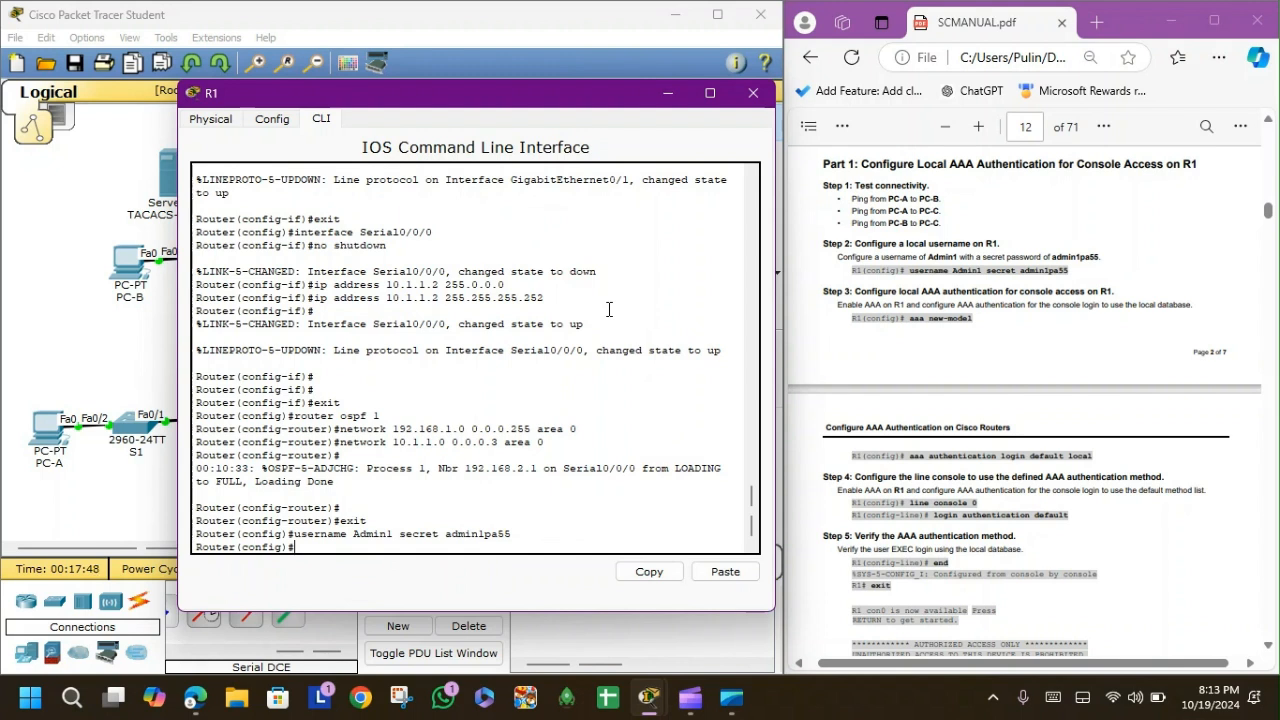
double_click(376, 535)
double_click(488, 535)
click(474, 545)
Enable aaa new-model and set default login authentication to the local database.
text(aaa new-model)
key(Return)
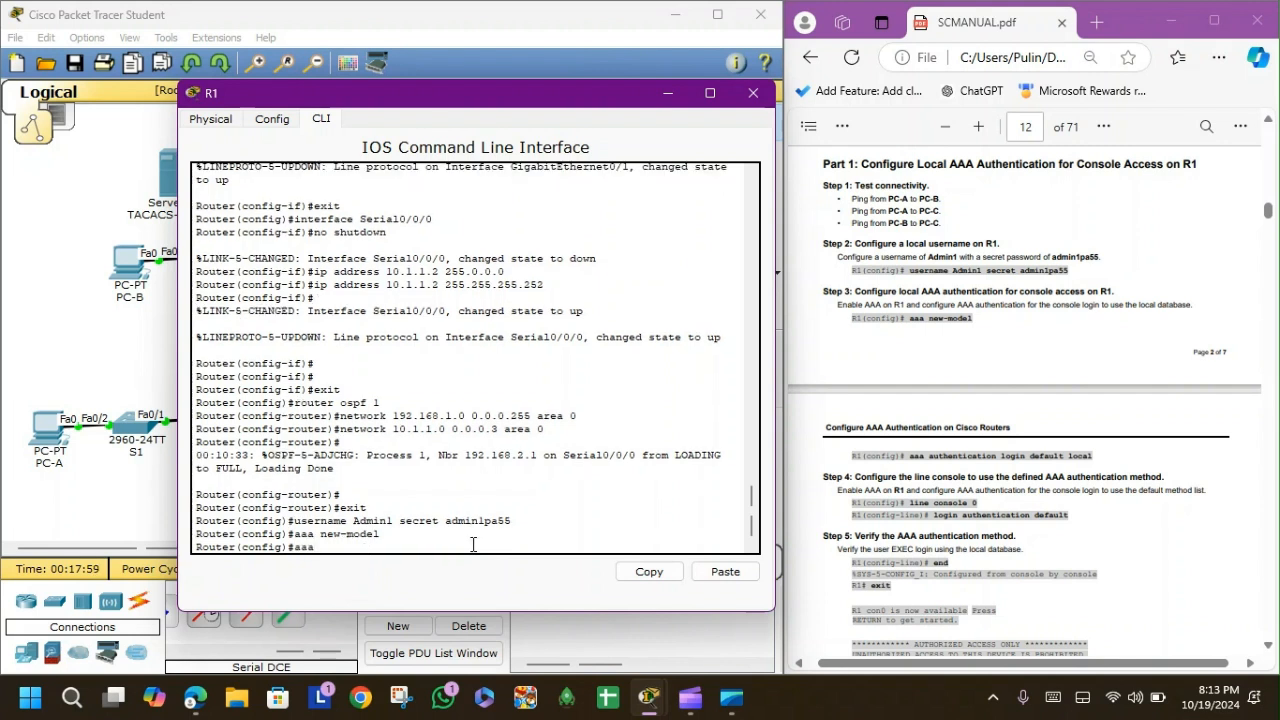
text(aaa ?)
drag(222, 494, 424, 532)
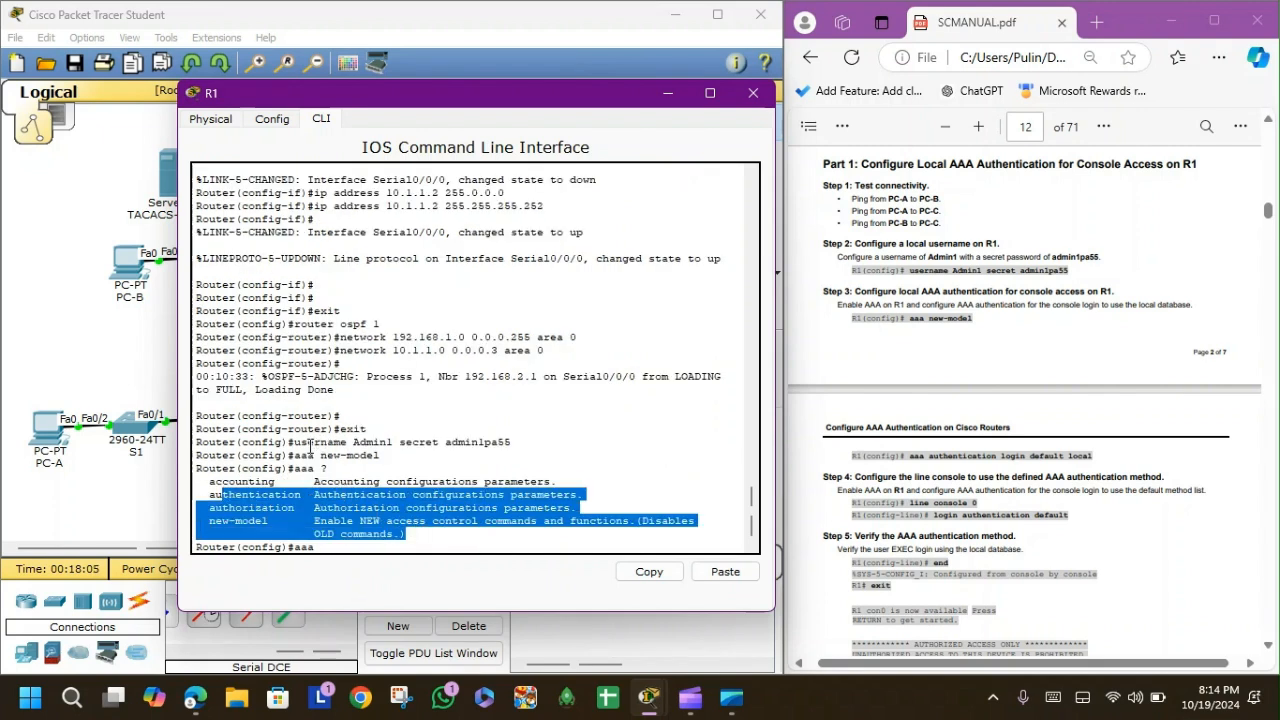
click(335, 548)
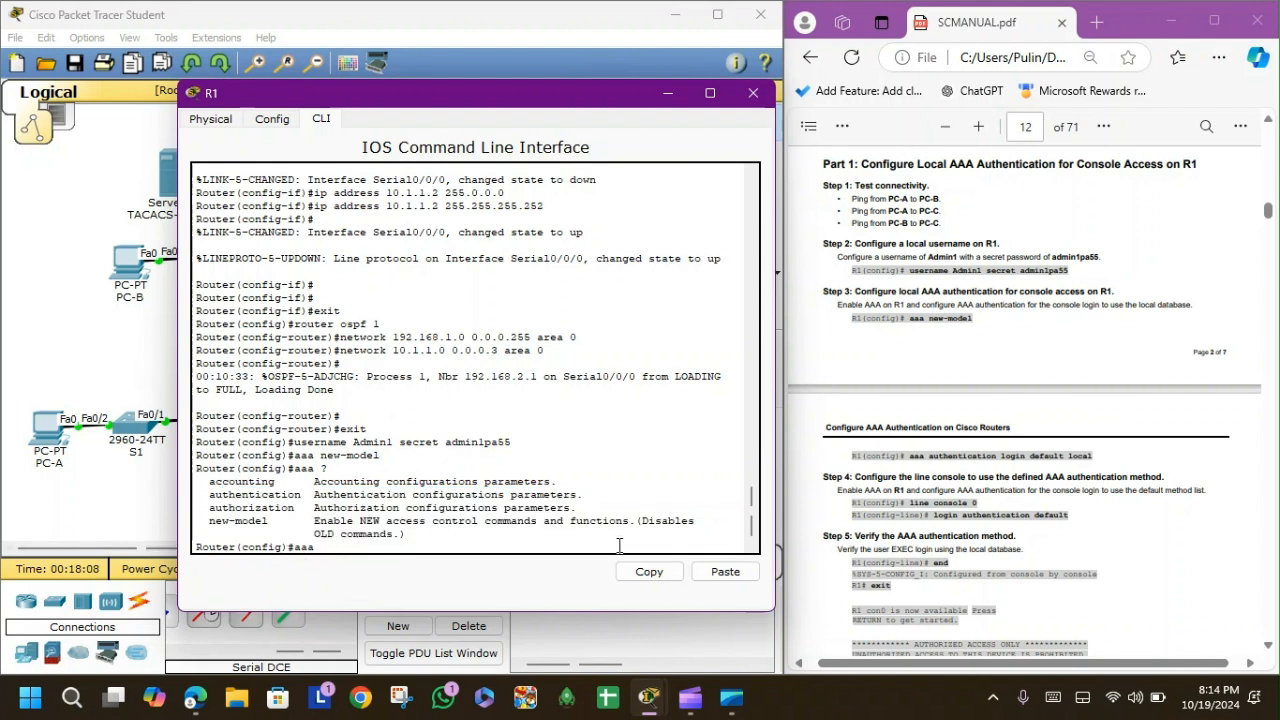
text(authentication lo)
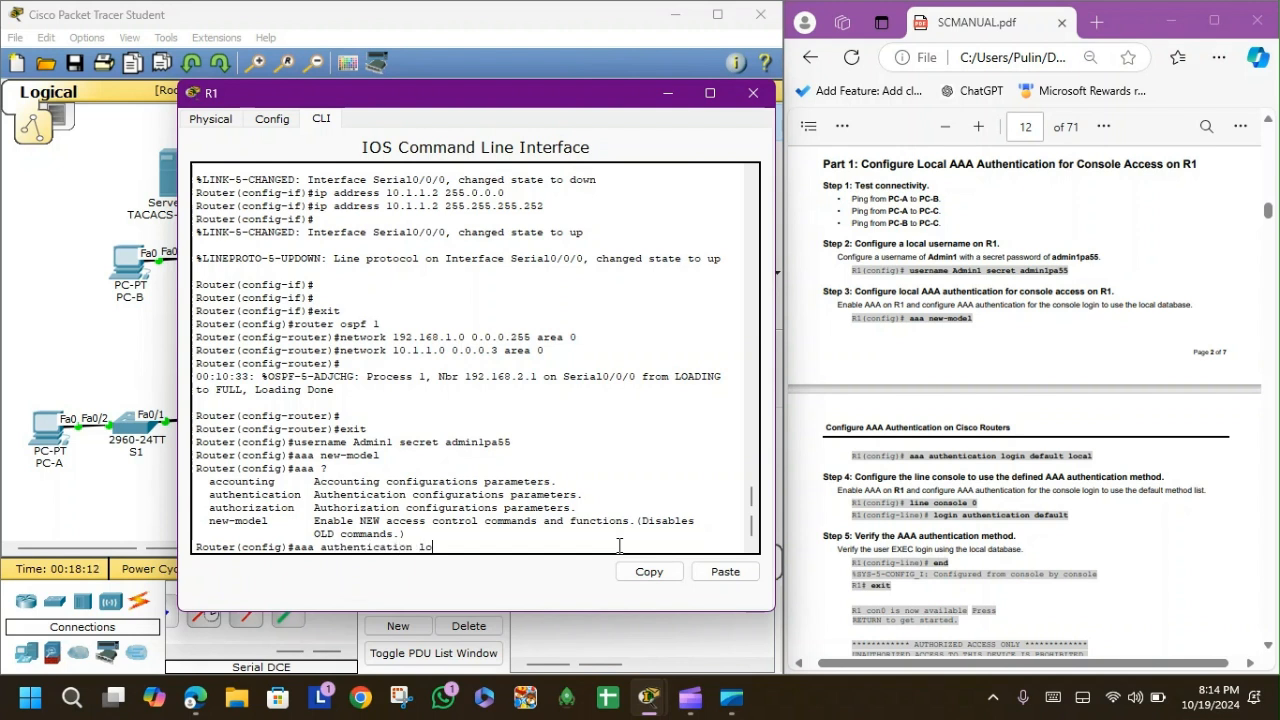
text(gin default local)
key(Return)
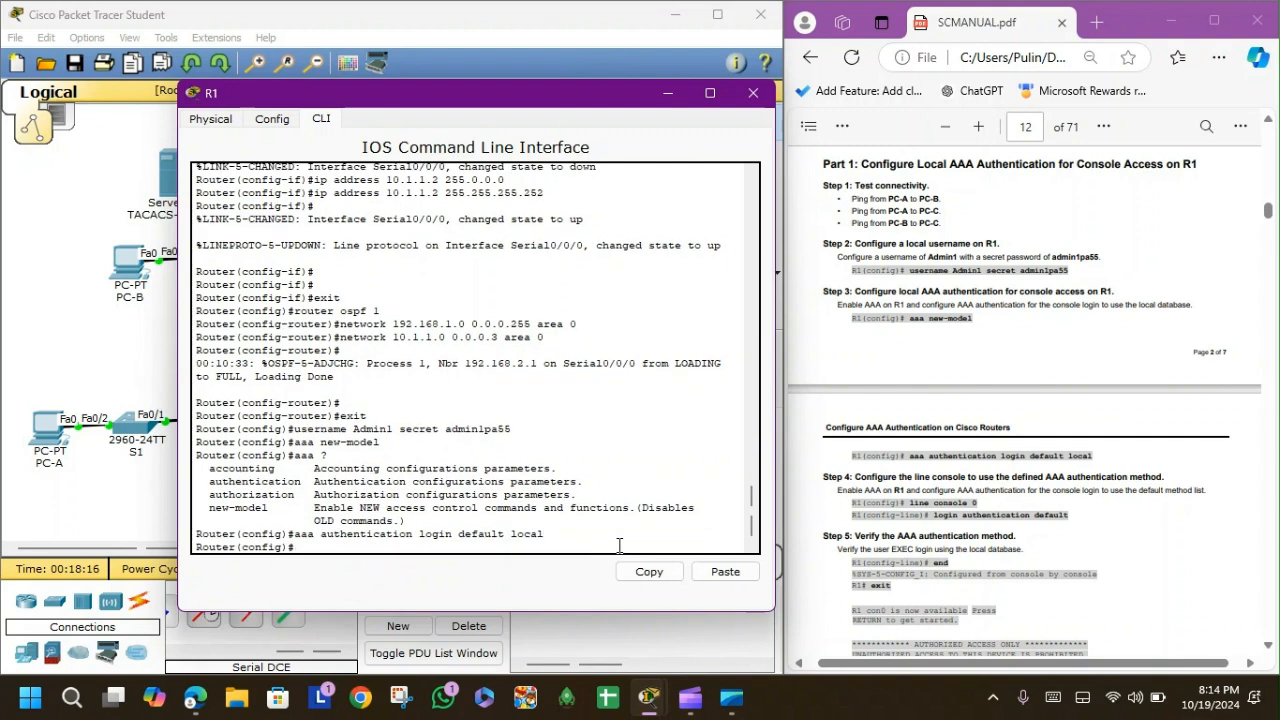
Apply login authentication default to line console 0, correcting a typo.
text(line console 0)
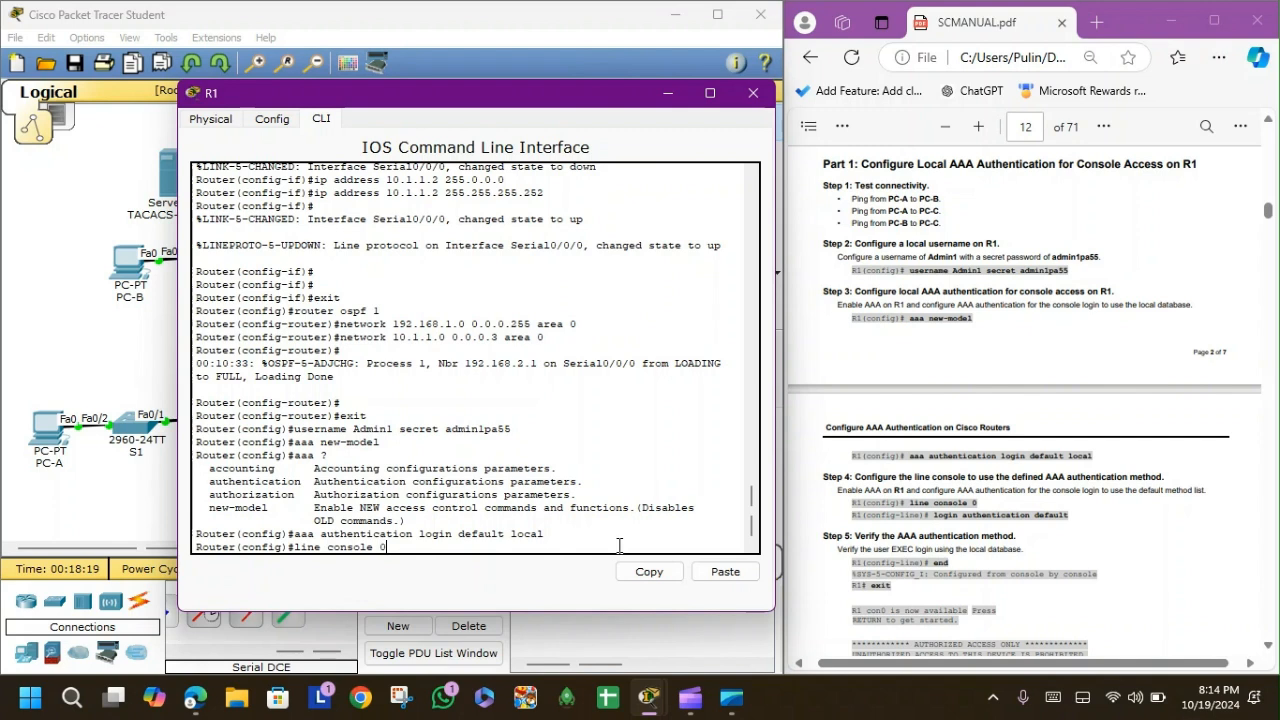
key(Return)
text(login)
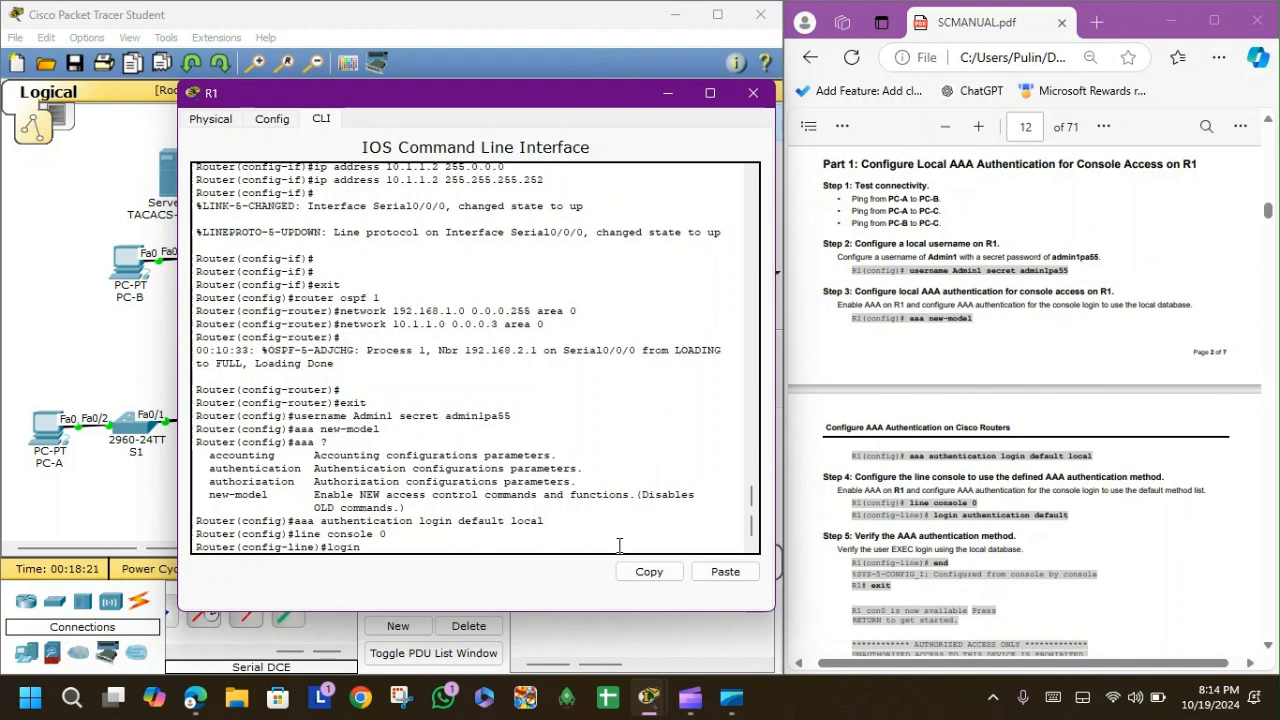
text( authenication)
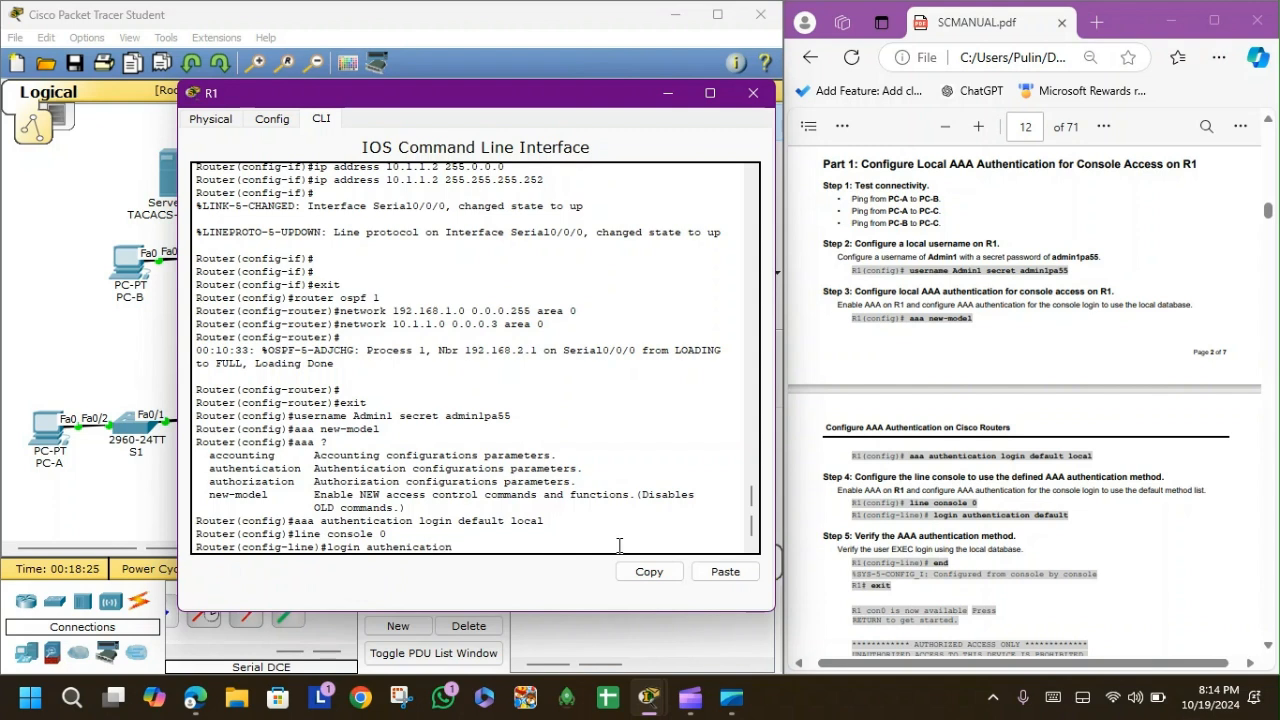
text( default)
key(Return)
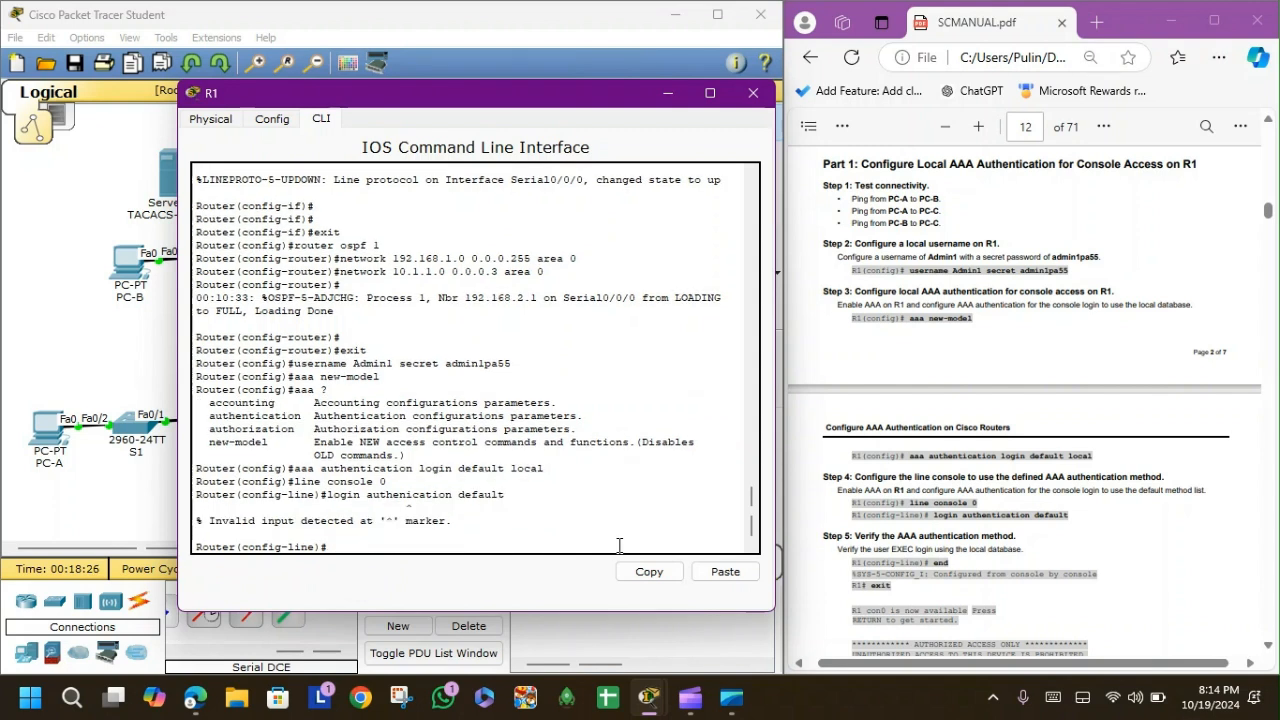
scroll(1008, 496, down, 1)
scroll(1008, 496, down, 1)
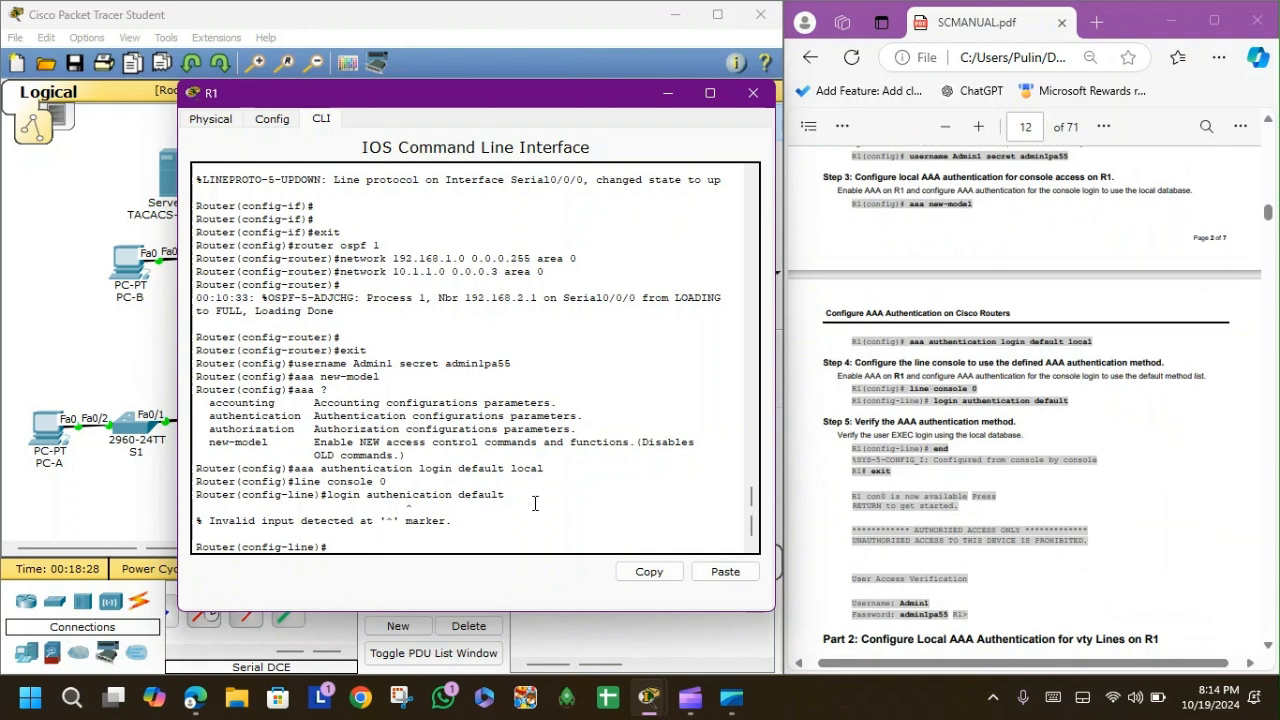
key(Up)
text(t)
key(Return)
key(Return)
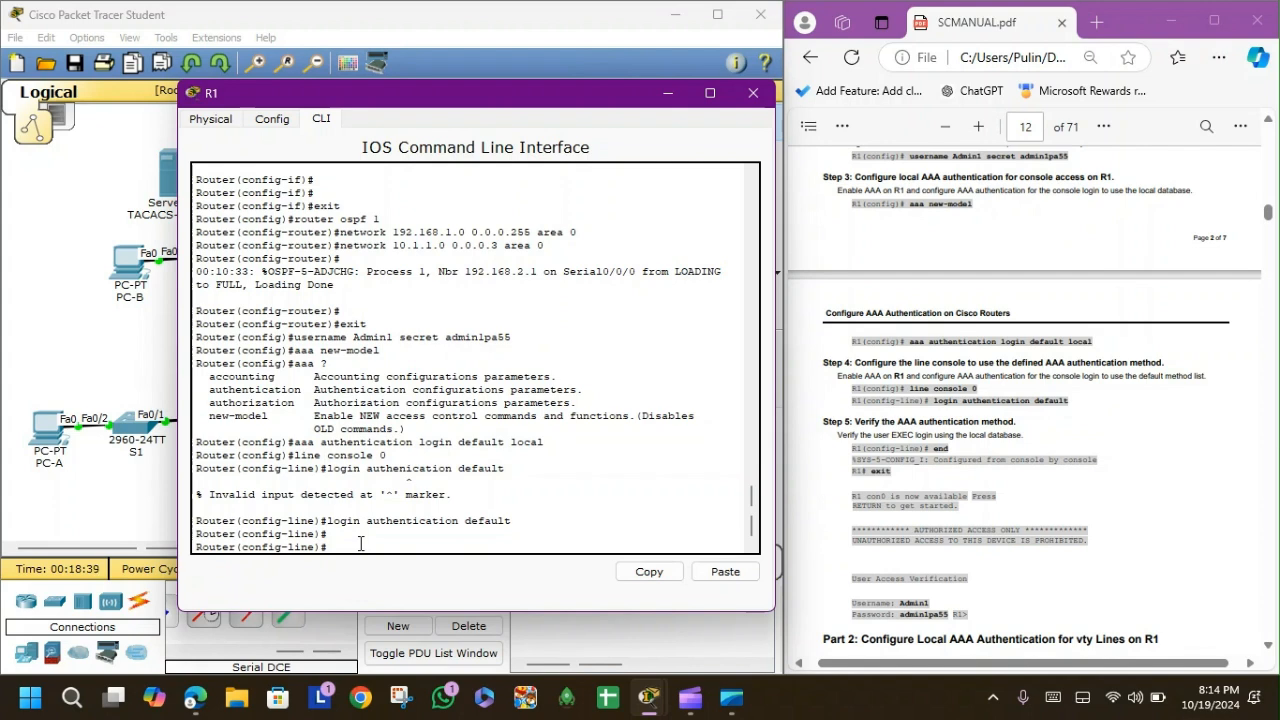
Exit all configuration modes and log out of R1's console.
text(exit)
key(Return)
text(exit)
key(Return)
text(exit)
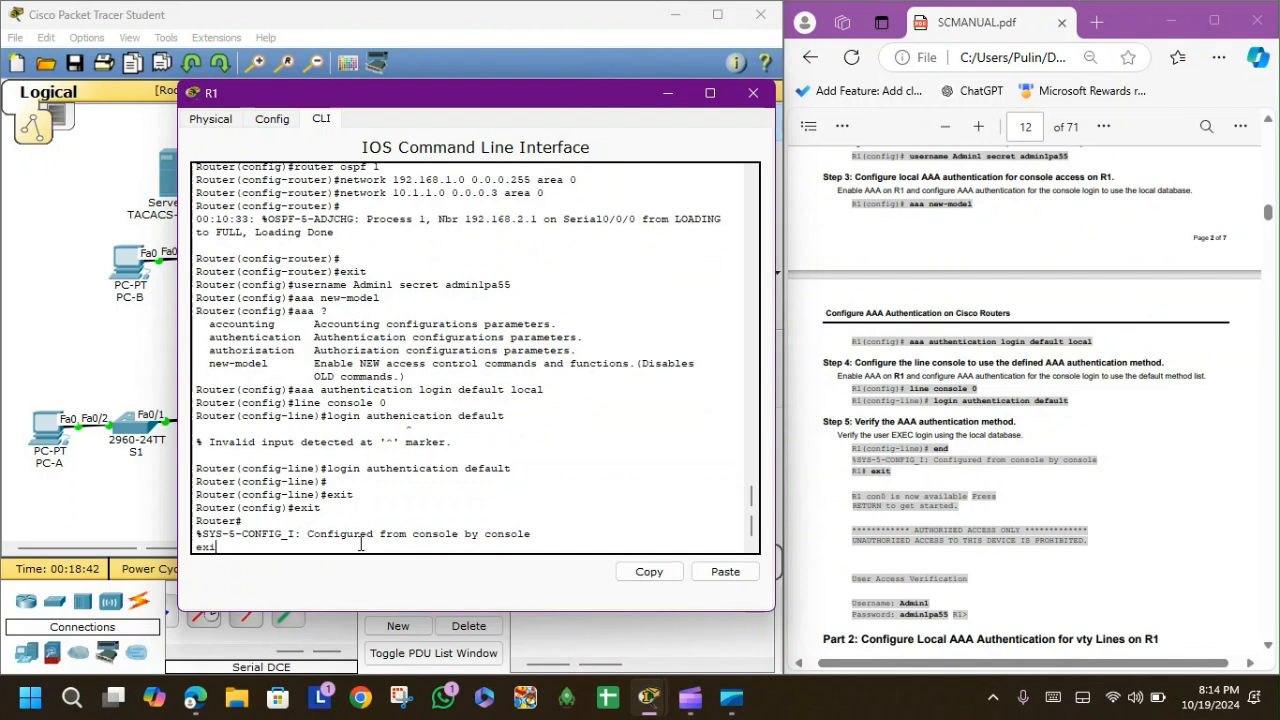
key(Return)
key(Return)
key(Return)
Log in to R1's console as Admin1 with its password, reaching user EXEC.
text(Admin1)
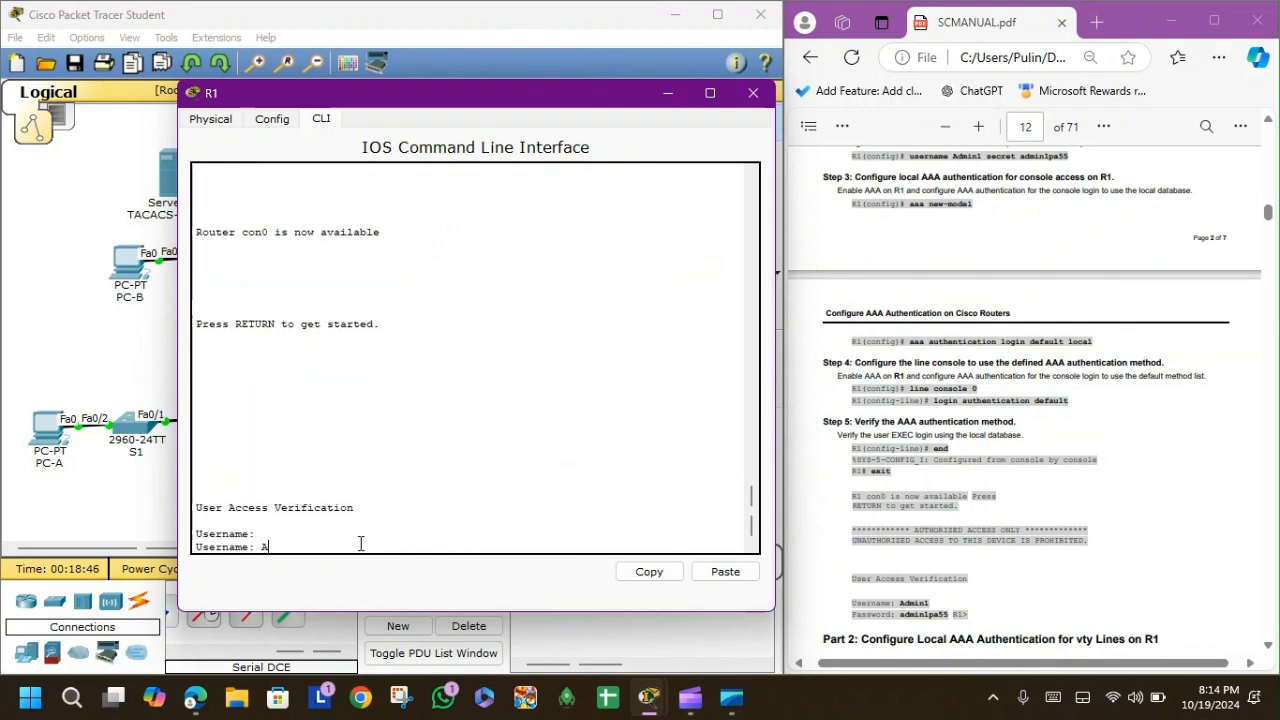
key(Return)
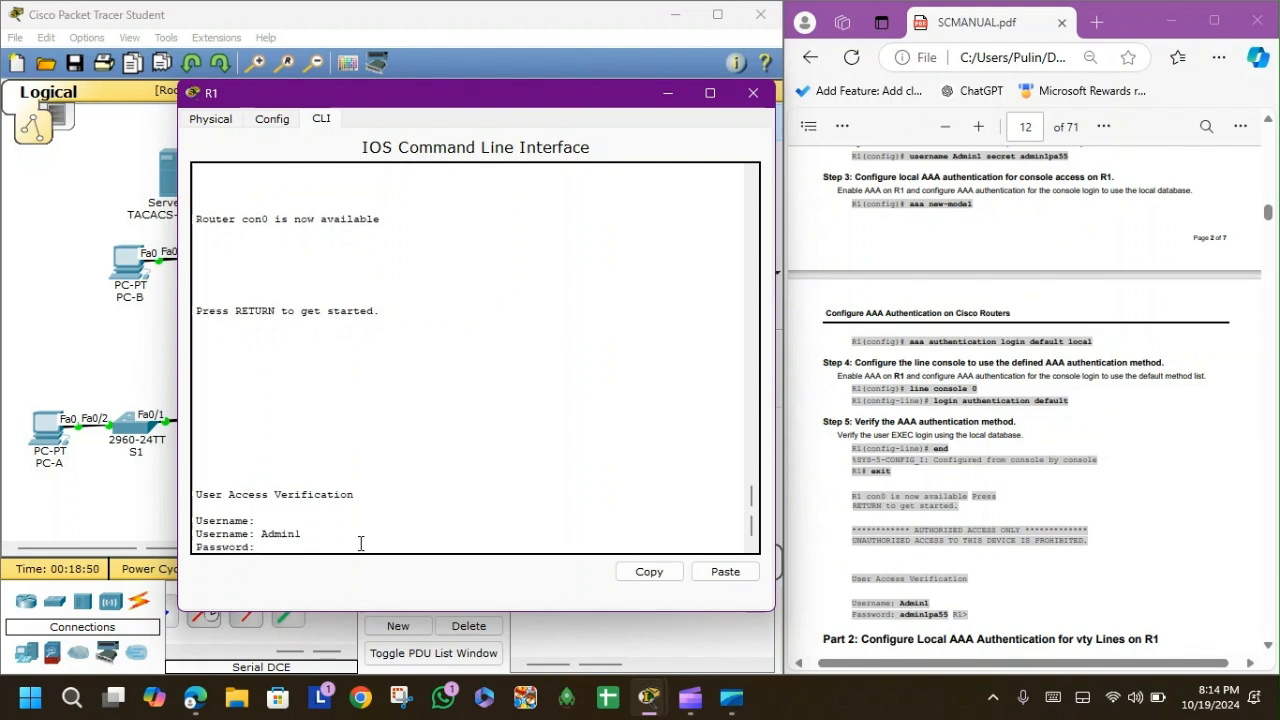
key(Return)
key(Return)
key(Return)
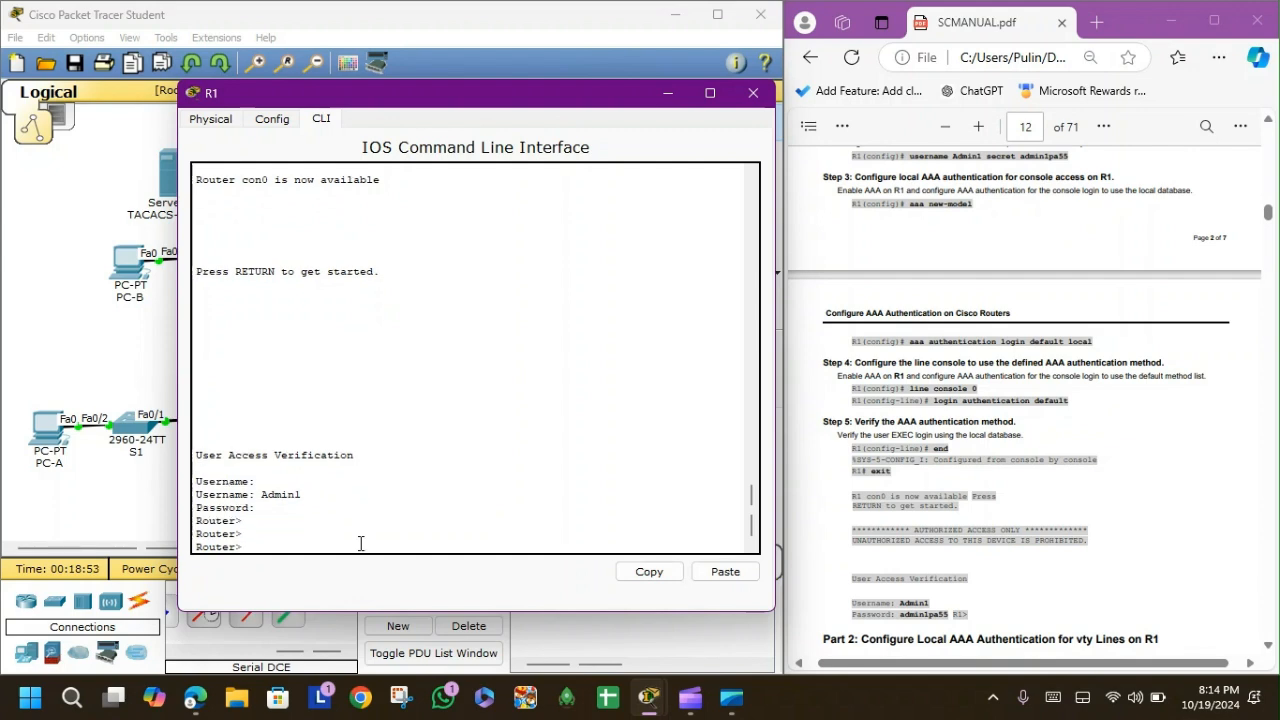
scroll(1076, 446, down, 1)
scroll(1076, 449, down, 3)
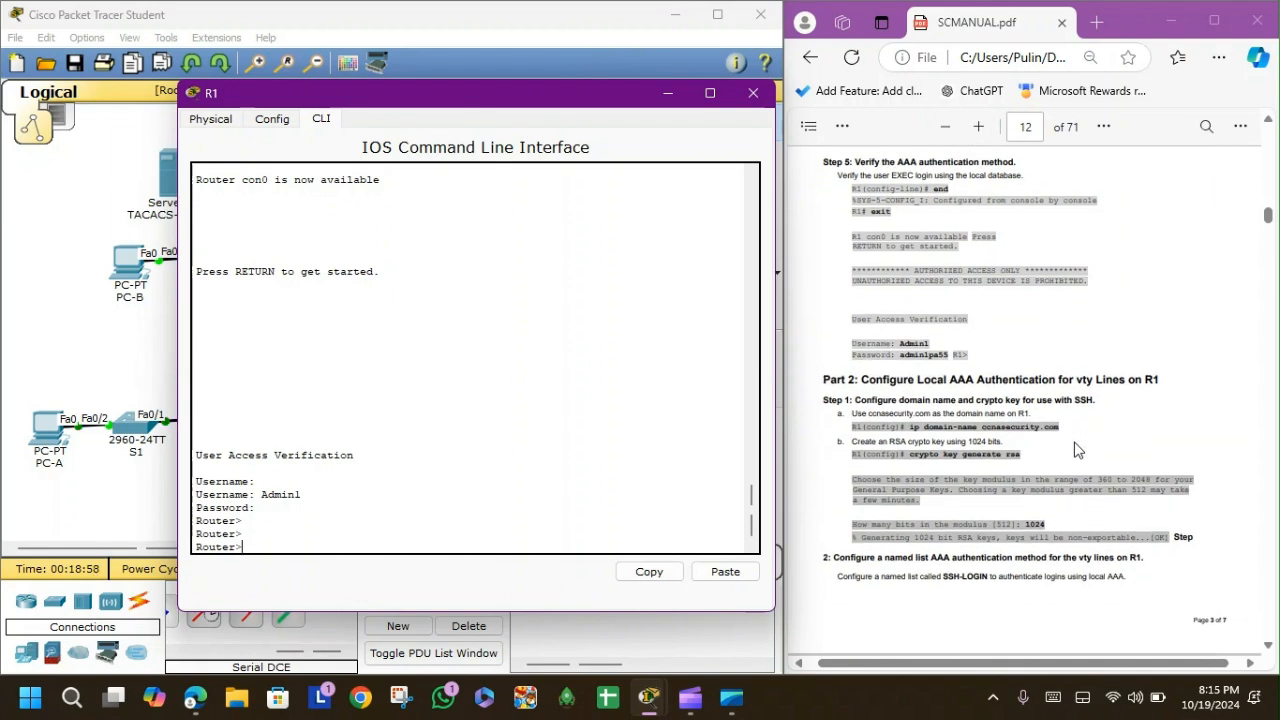
scroll(1076, 450, down, 1)
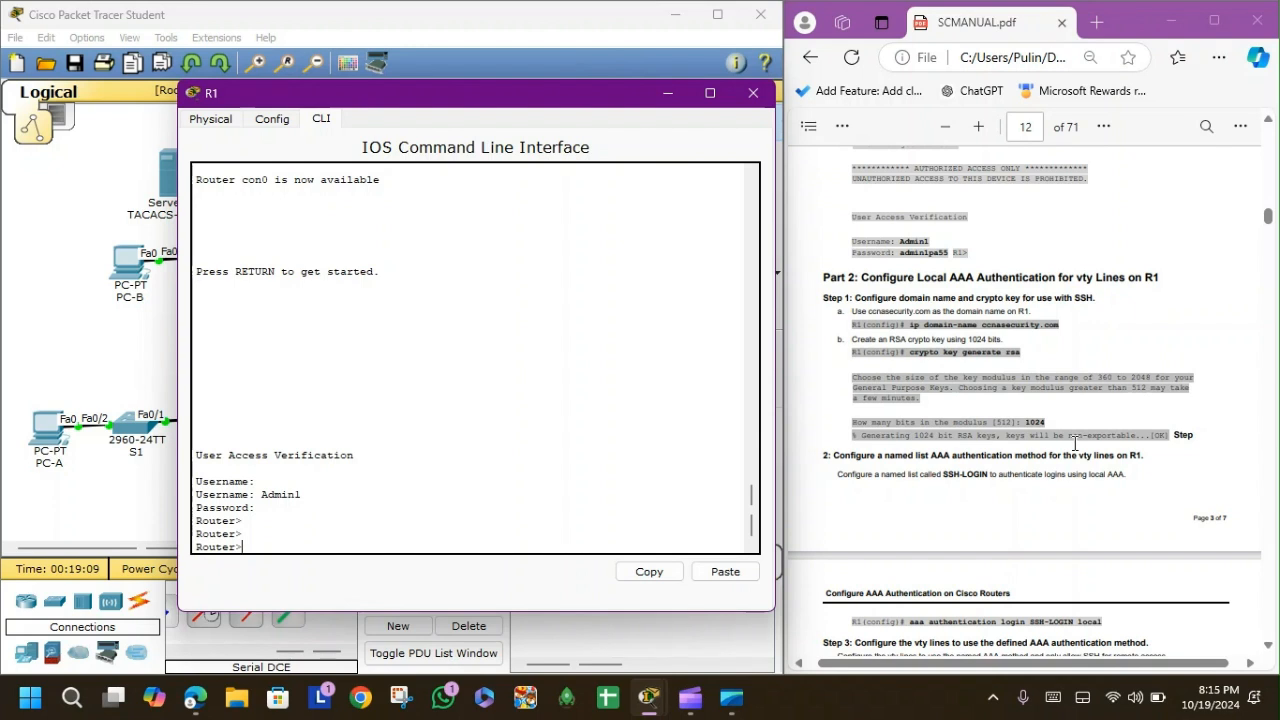
Enter global configuration on R1, set hostname ccnasecurity.com, and attempt RSA key generation.
text(en)
key(Return)
text(conf t)
key(Return)
key(Return)
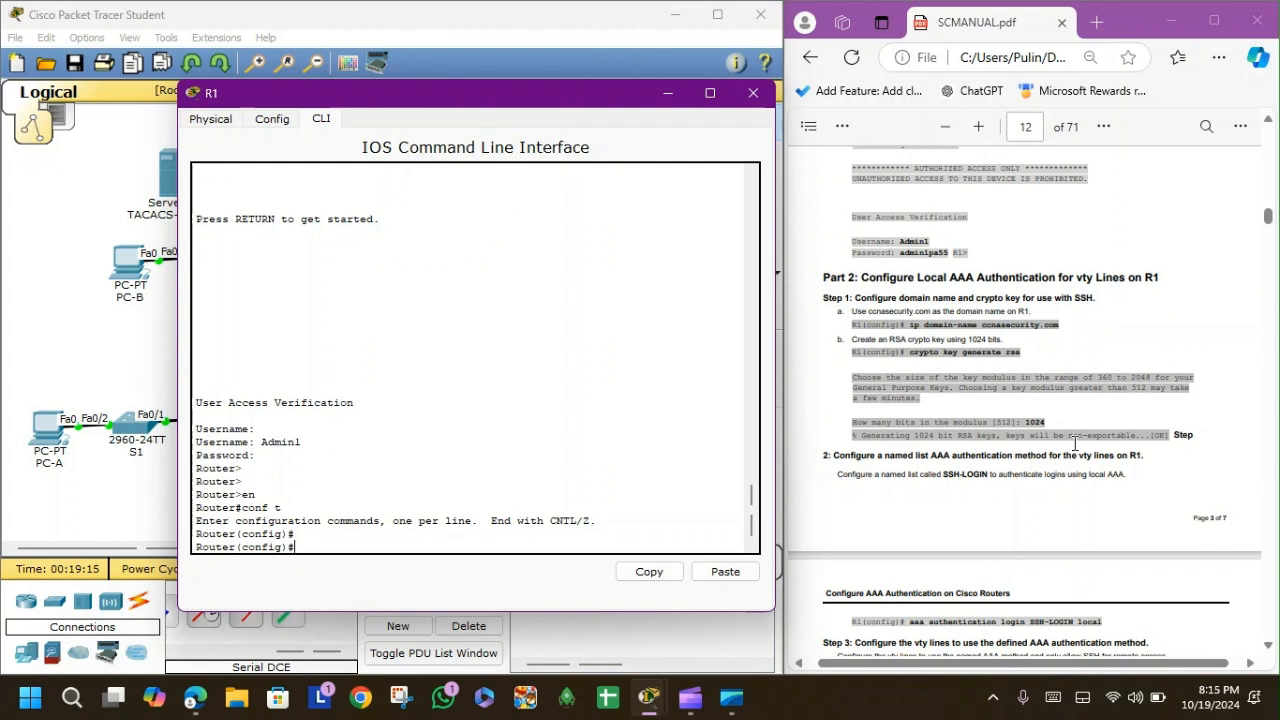
text(hostname ccnasecurity.com)
key(Return)
key(Return)
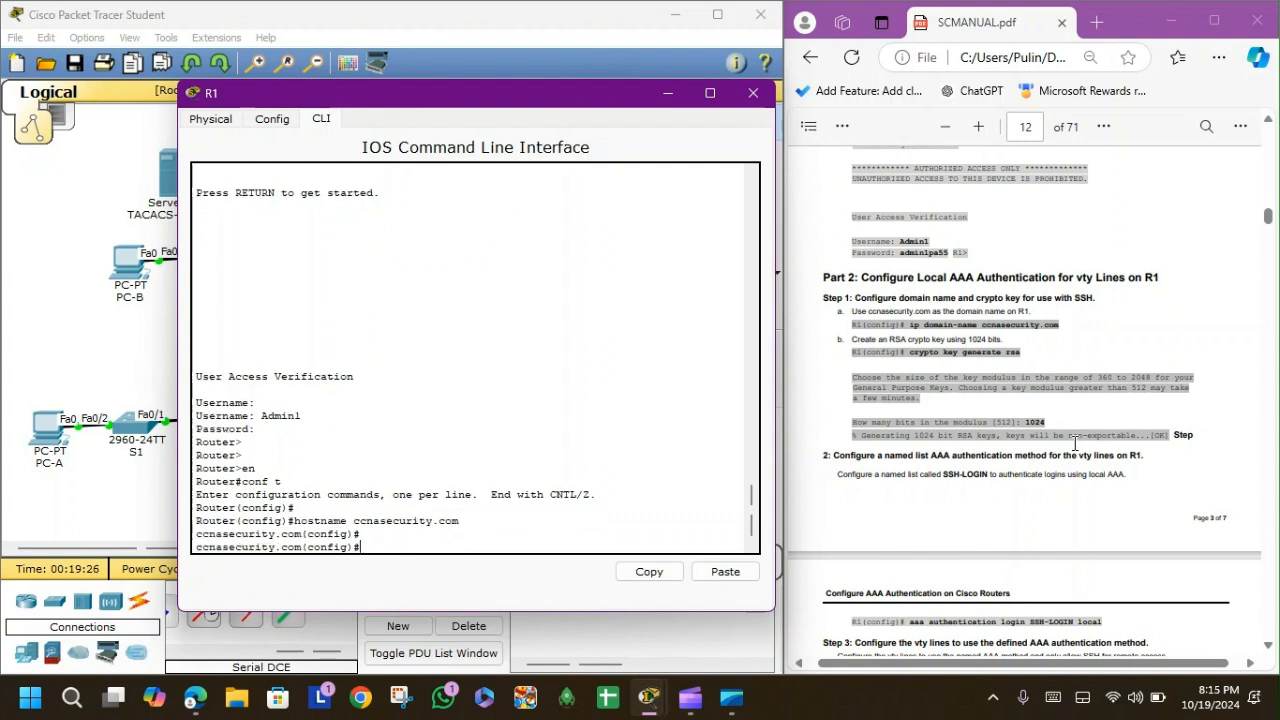
text(crypto kry generate rsa)
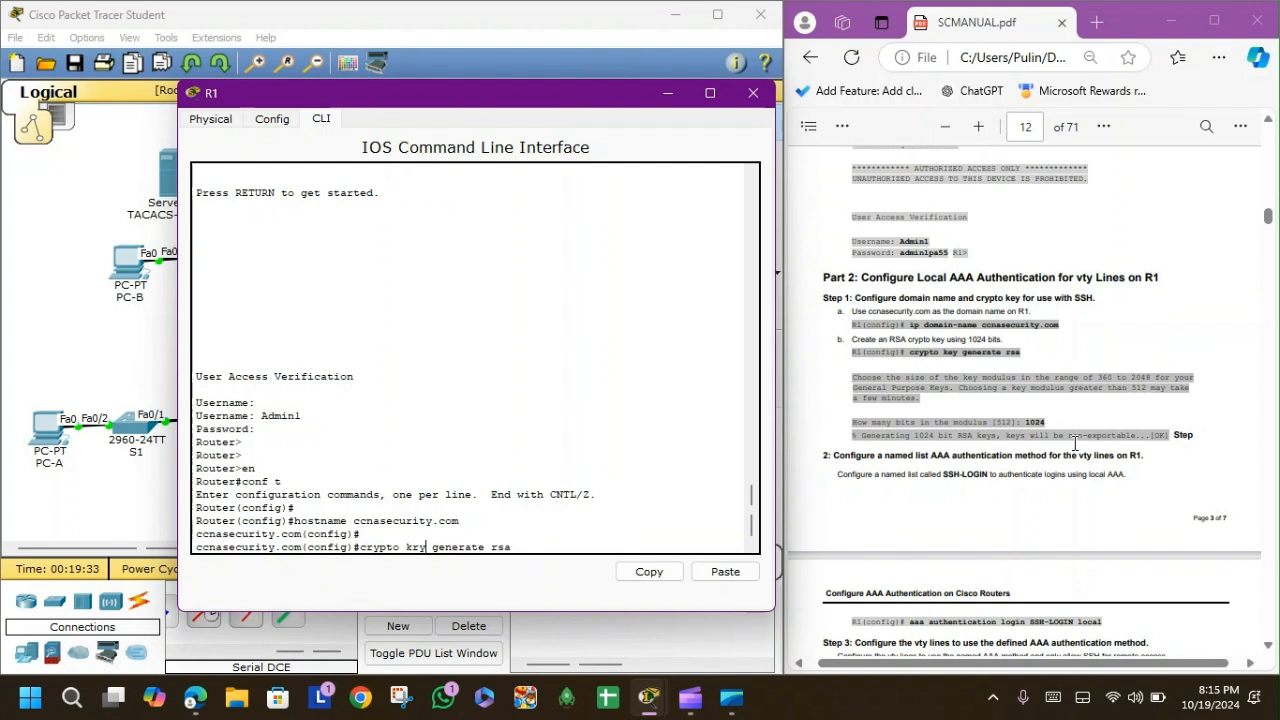
key(Return)
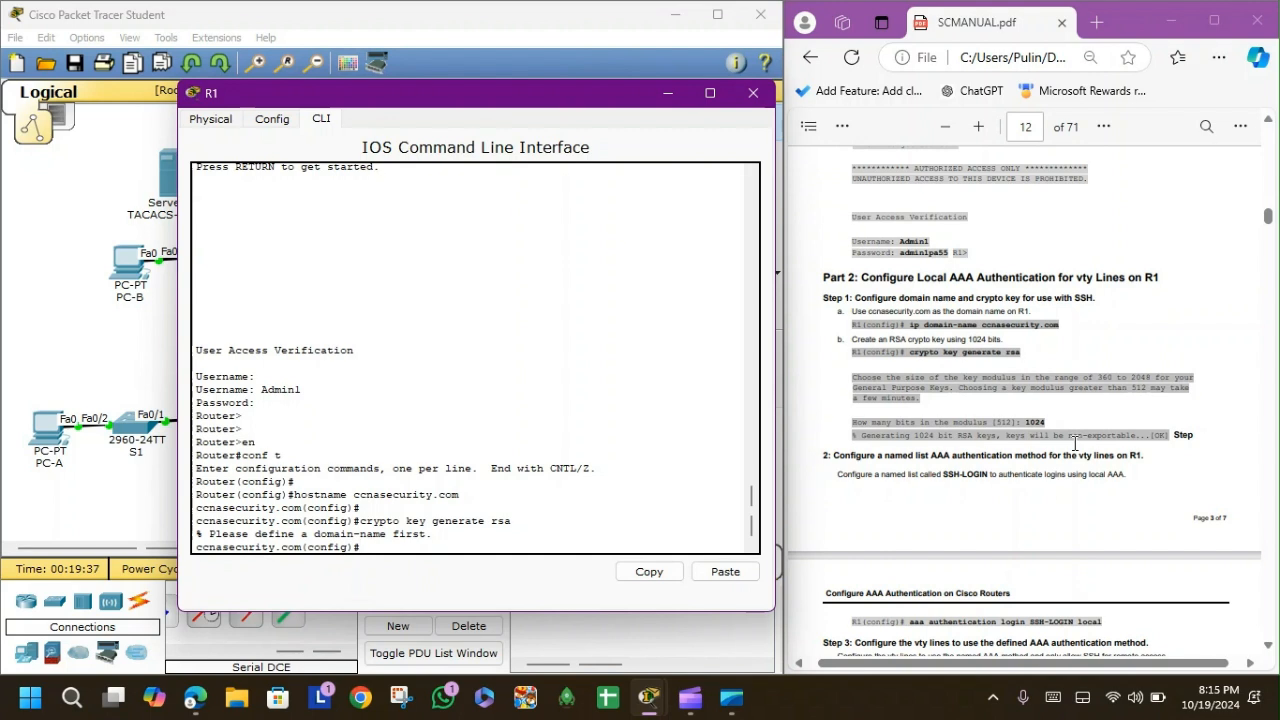
Set domain name ccnasecurity.com and generate a 1024-bit RSA key.
text(hostname)
text( ccnasec)
text(urity)
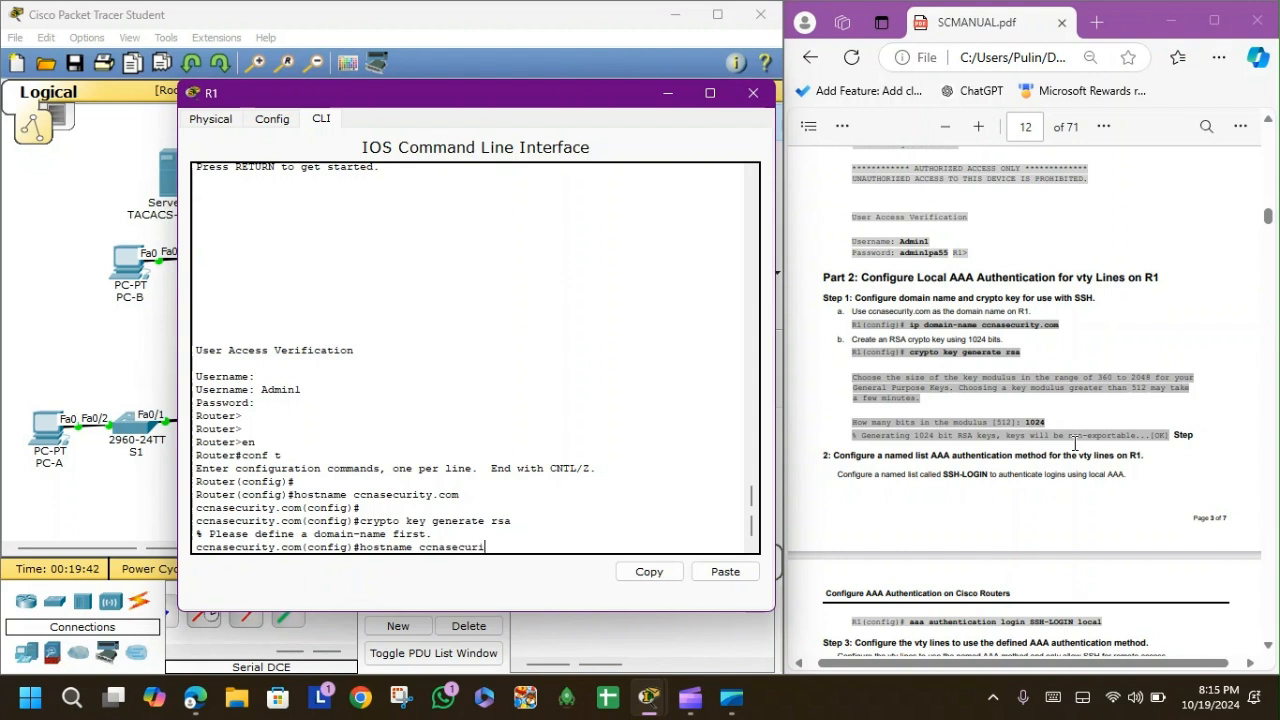
key(BackSpace)
key(BackSpace)
key(BackSpace)
key(BackSpace)
key(BackSpace)
key(BackSpace)
key(BackSpace)
key(BackSpace)
key(BackSpace)
key(BackSpace)
key(BackSpace)
key(BackSpace)
key(BackSpace)
key(BackSpace)
key(BackSpace)
key(BackSpace)
key(BackSpace)
key(BackSpace)
key(BackSpace)
key(BackSpace)
text(ip domain)
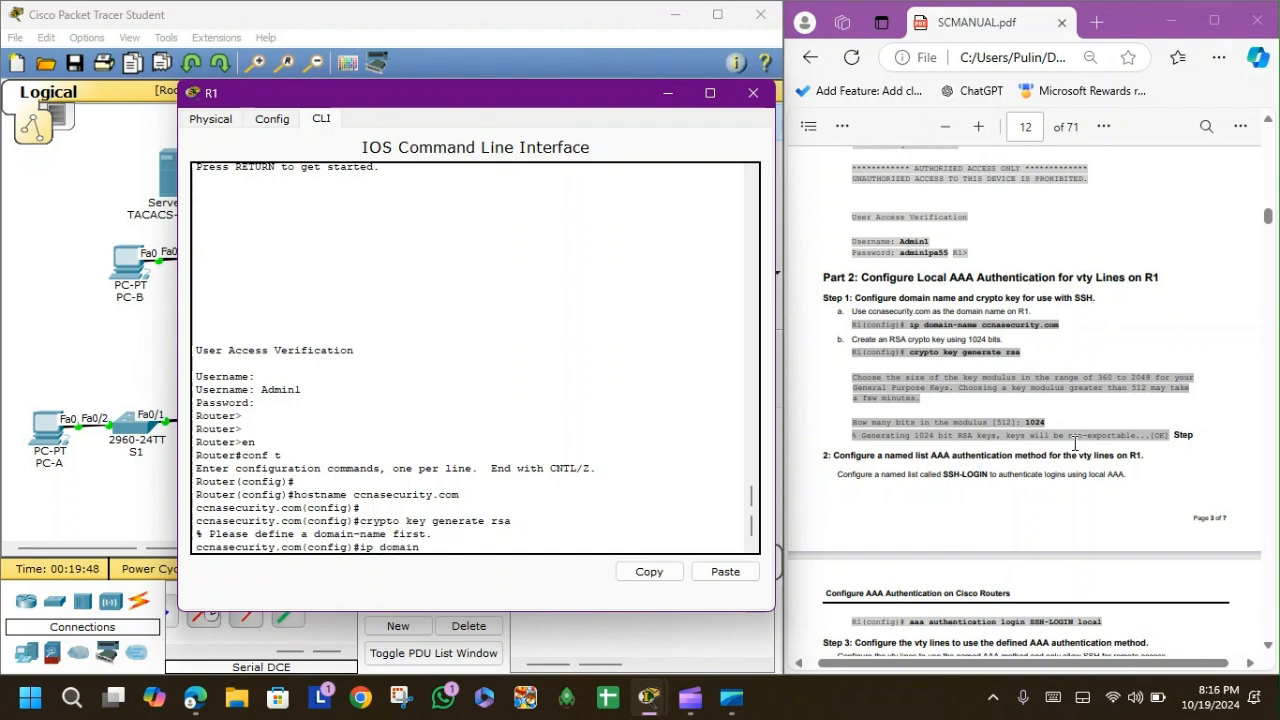
text(-name ccnasecurity.com)
key(Return)
key(Up)
key(Up)
key(Return)
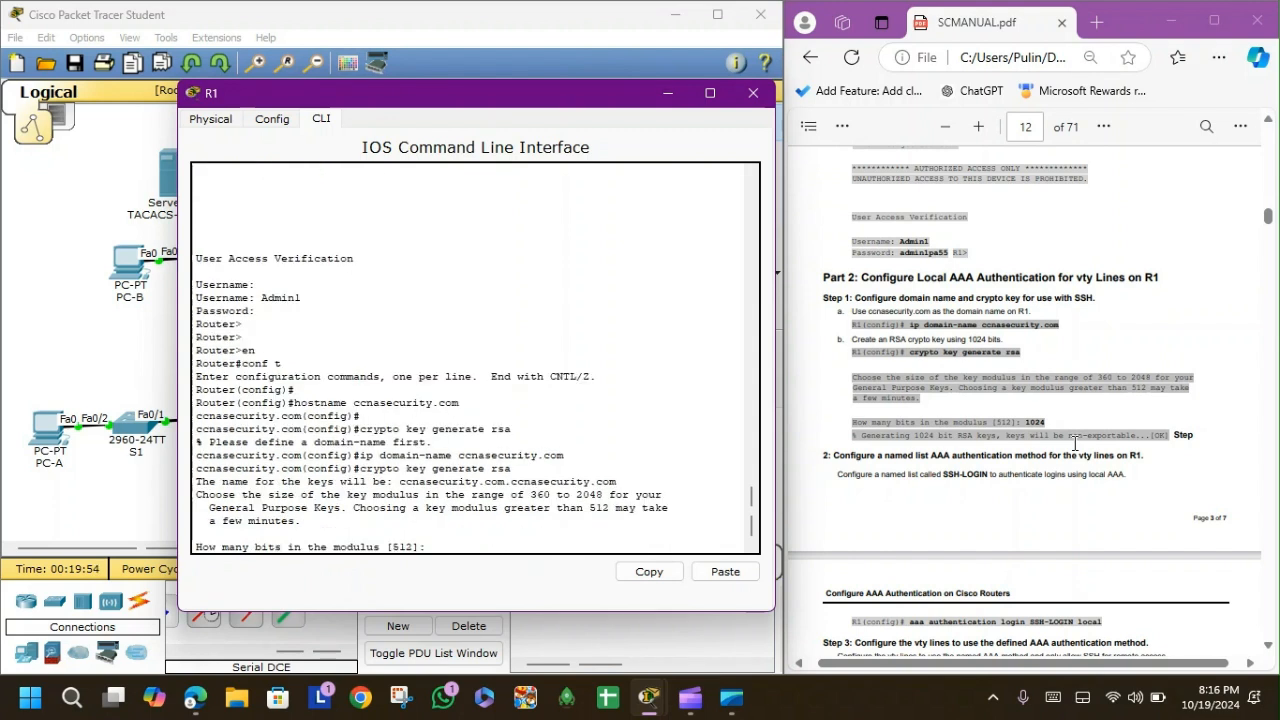
text(1024)
key(Return)
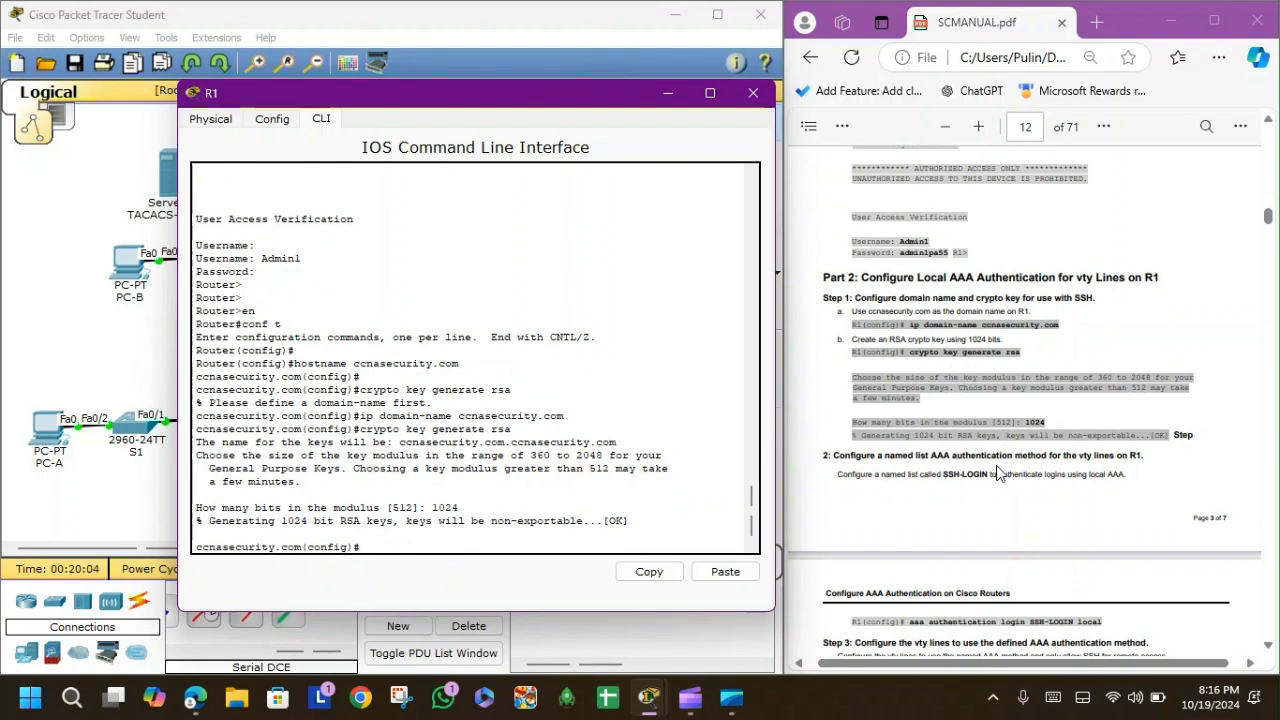
Highlight the configured domain name in R1's command output.
scroll(1001, 474, down, 2)
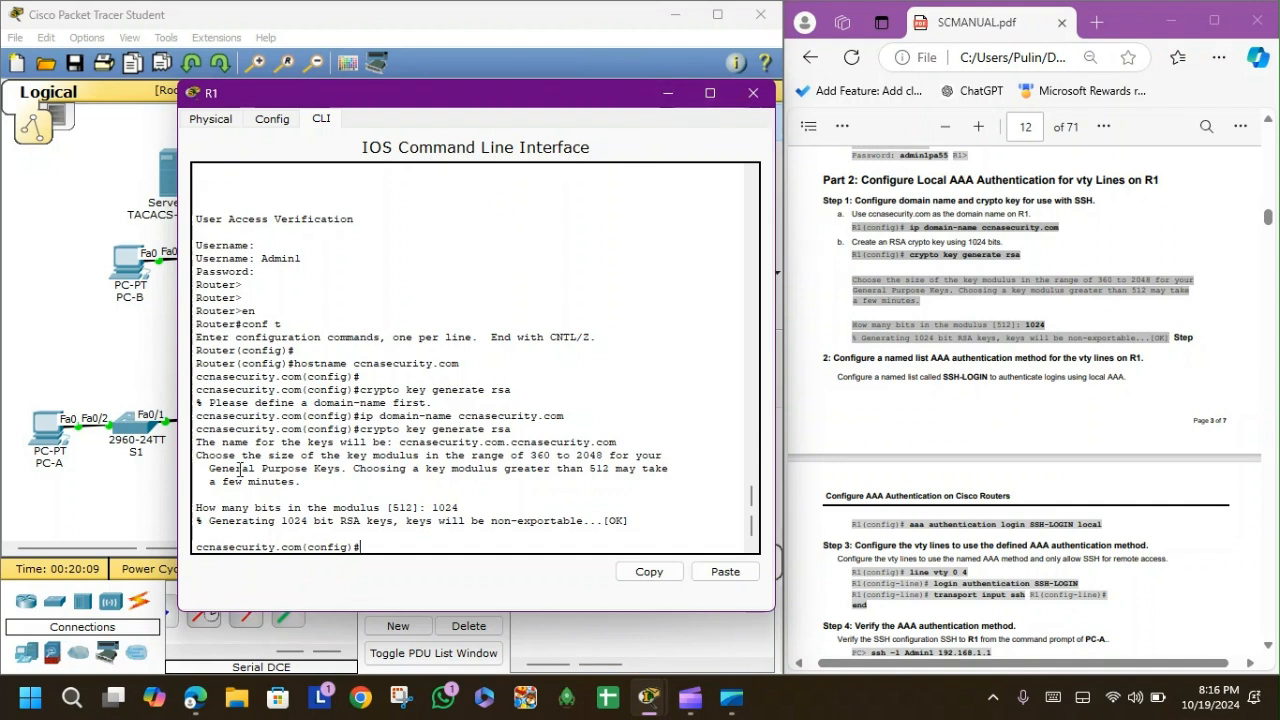
drag(231, 547, 359, 555)
click(374, 544)
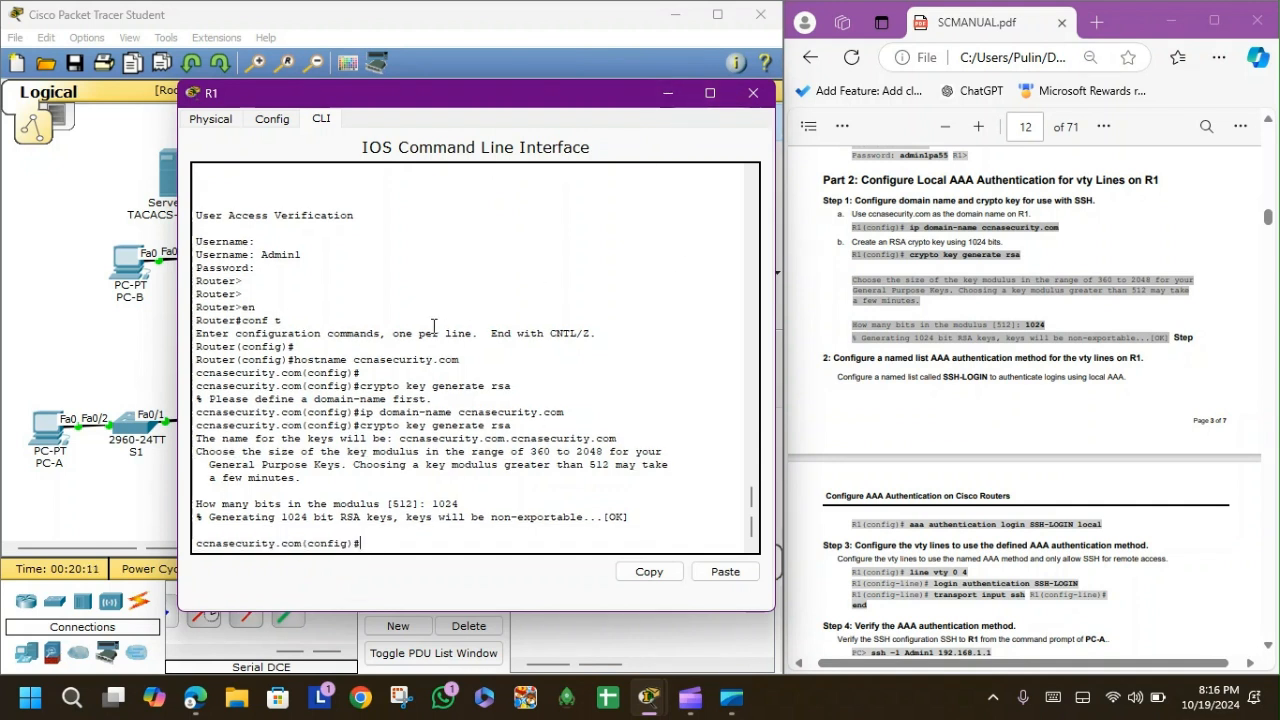
drag(463, 412, 582, 413)
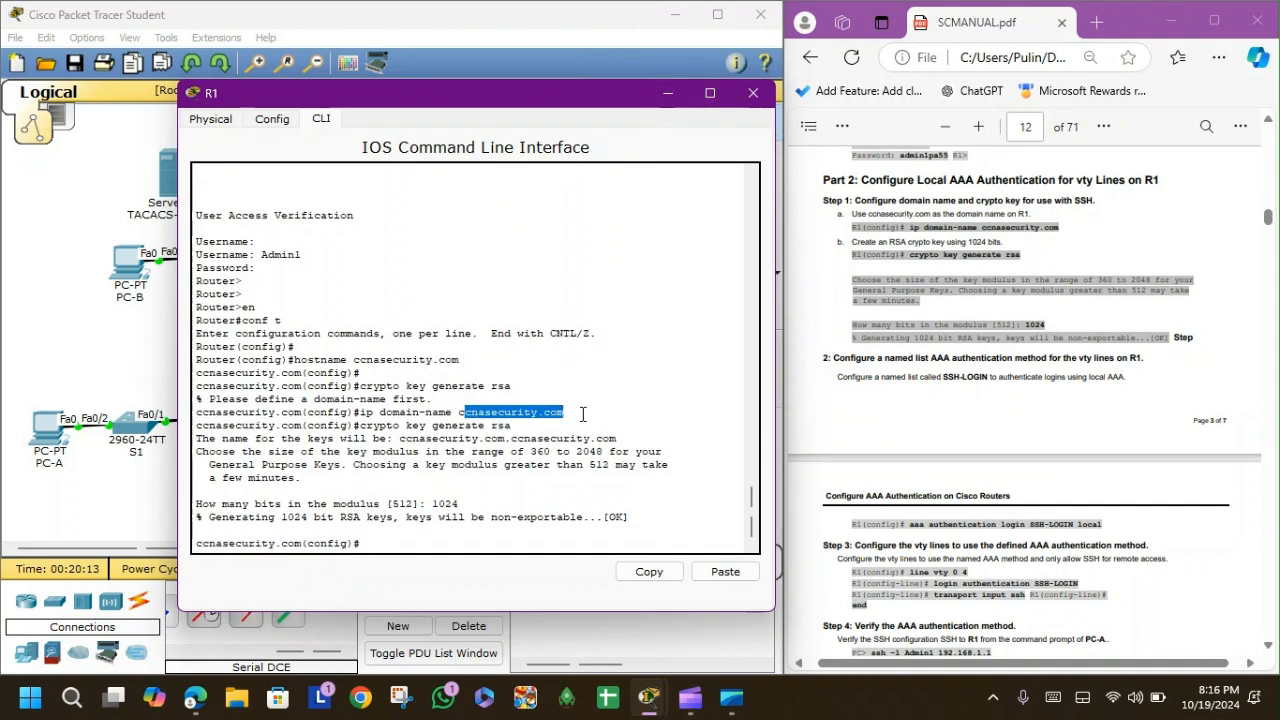
click(582, 413)
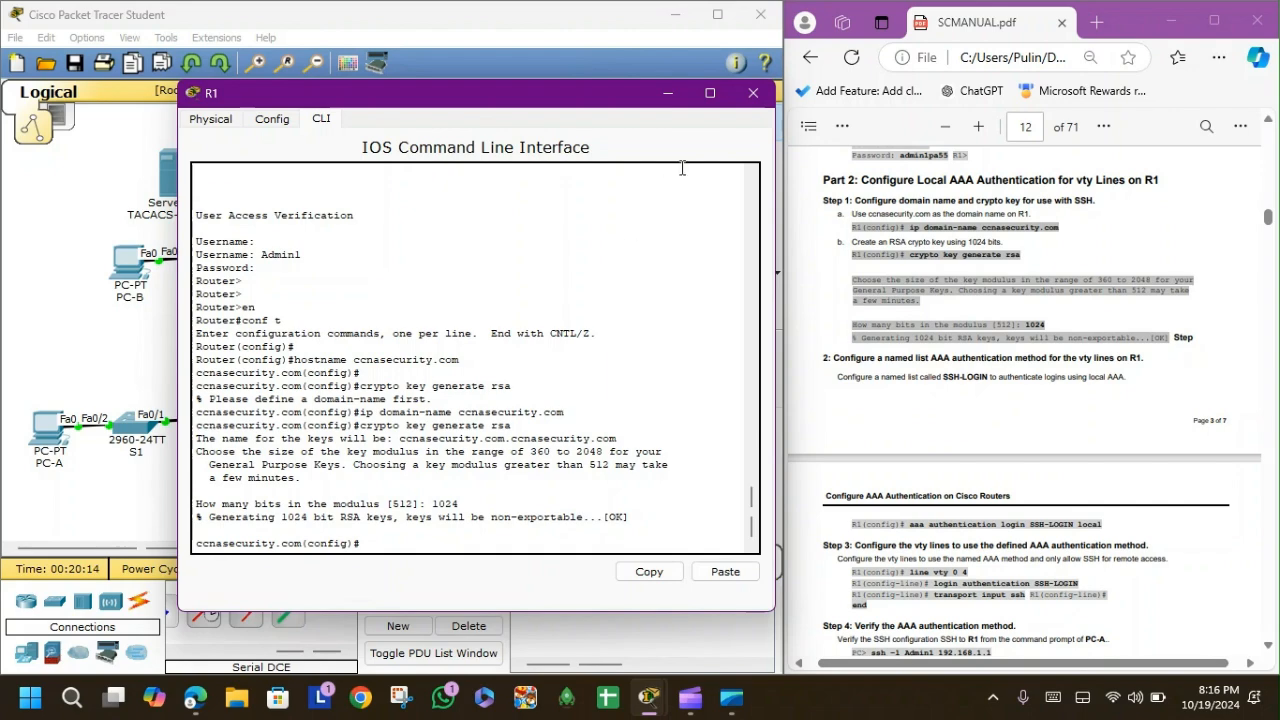
On R1, create the local AAA login list SSH-LOGIN with 'aaa authentication login SSH-LOGIN local'.
click(753, 92)
click(42, 438)
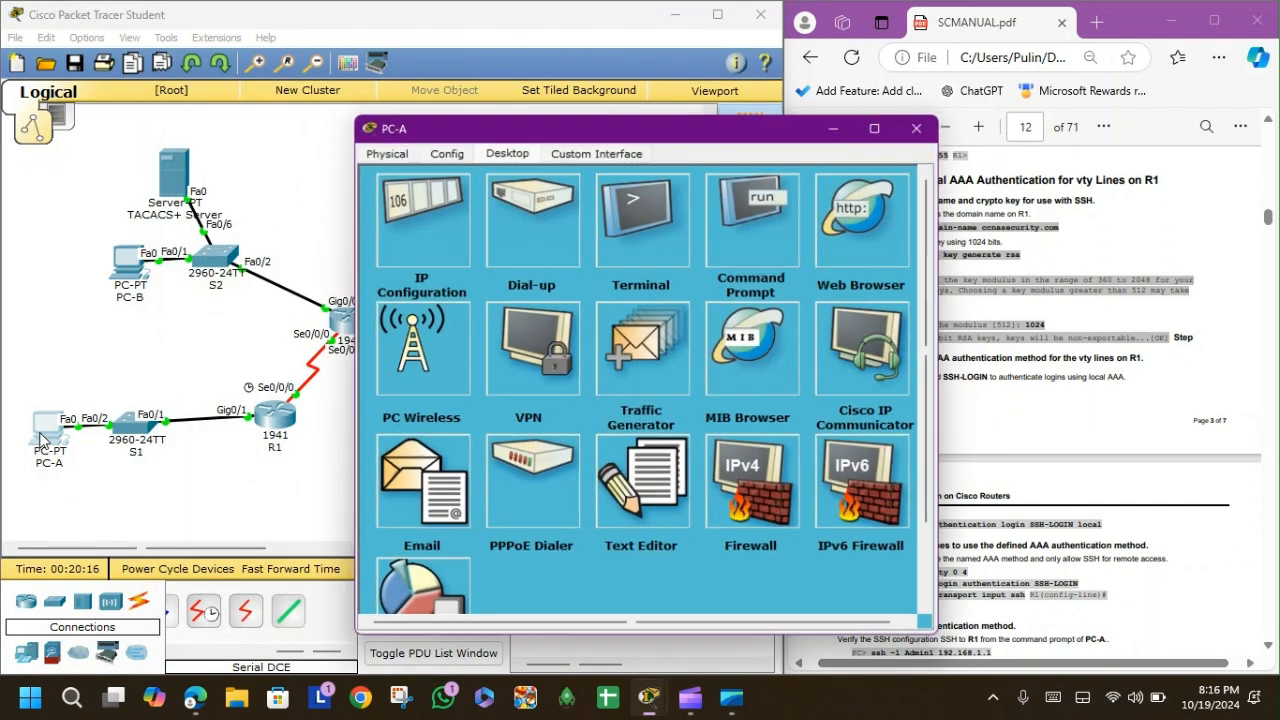
drag(574, 136, 303, 72)
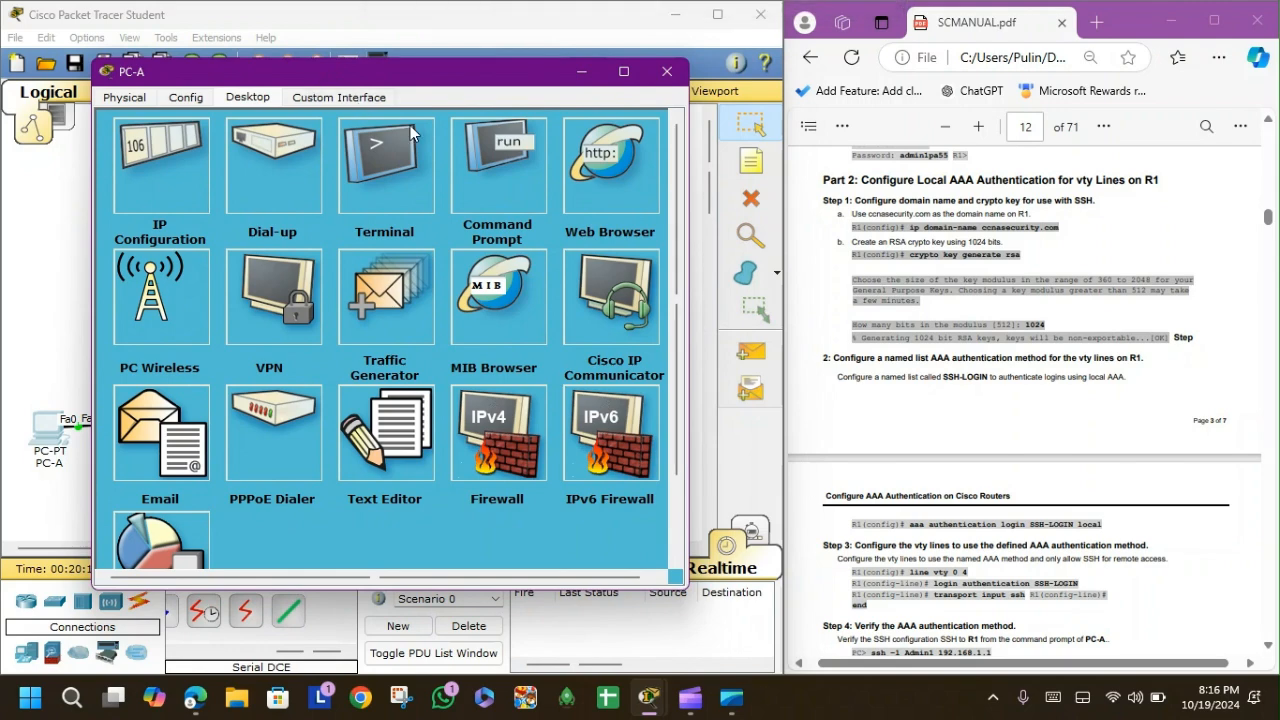
click(667, 71)
click(281, 437)
drag(612, 122, 405, 116)
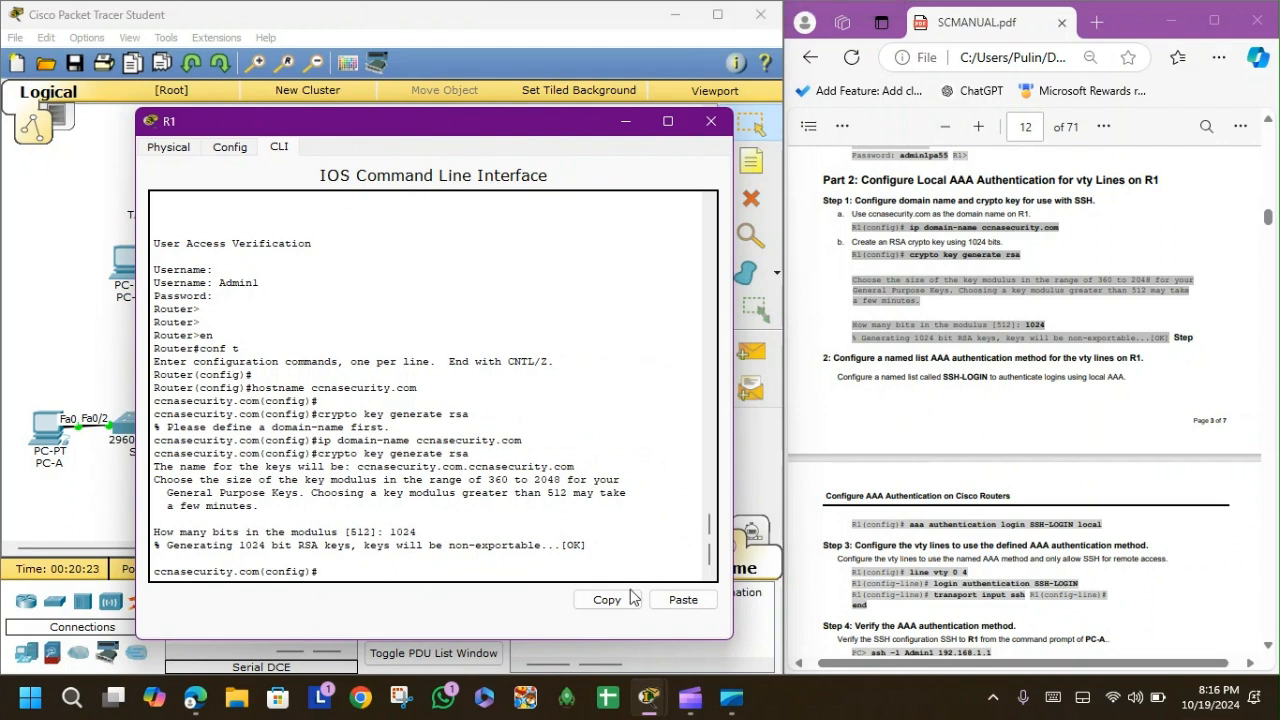
scroll(940, 485, down, 3)
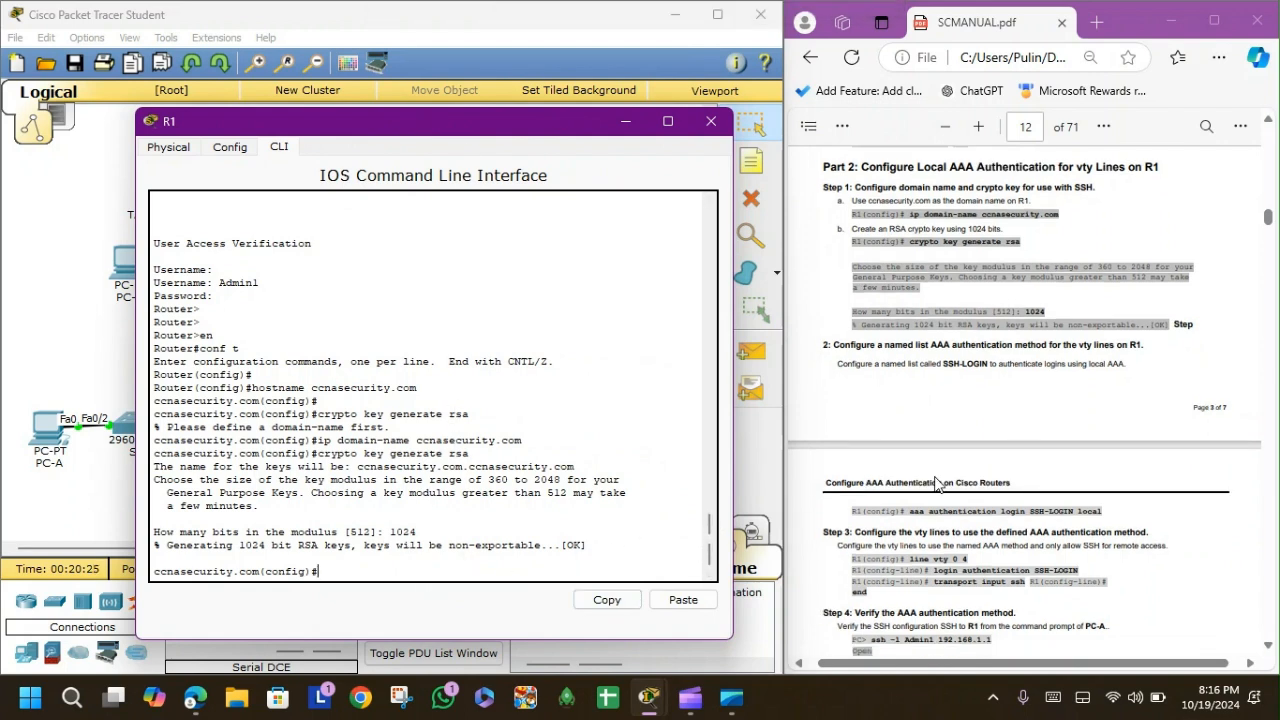
click(415, 560)
text(aaa authenti)
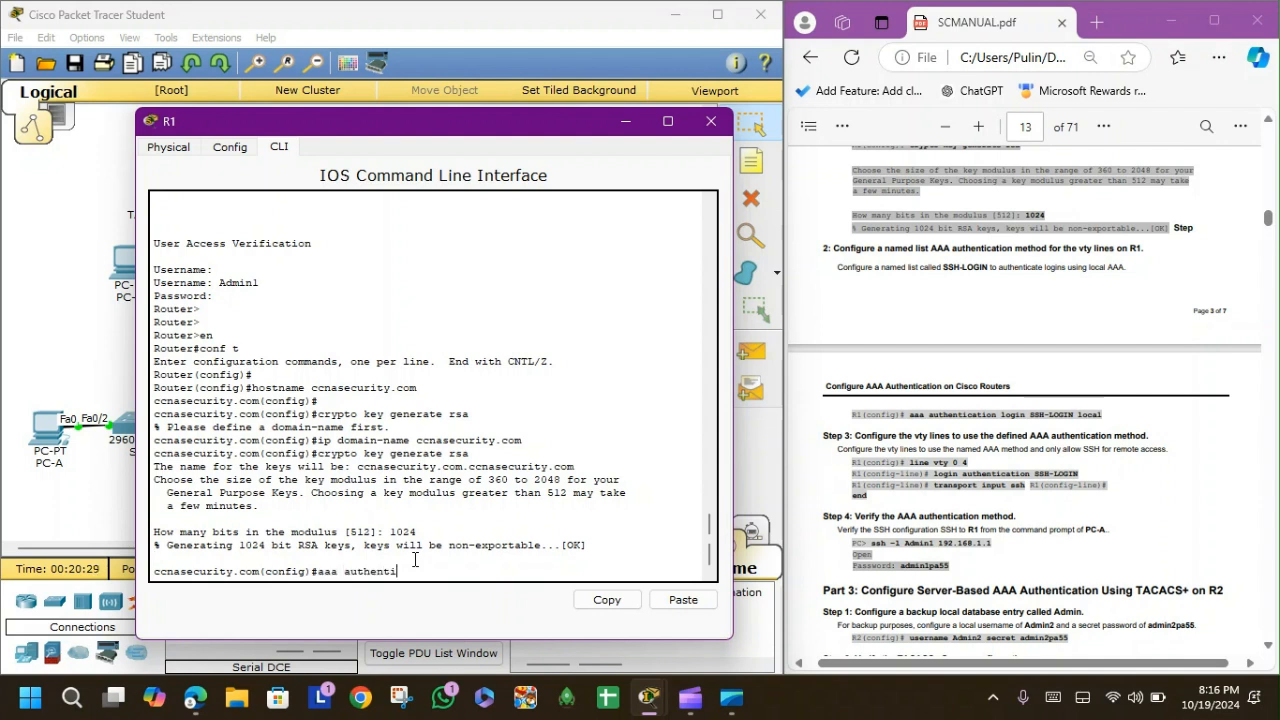
text(cation login SSH-LOGIN local)
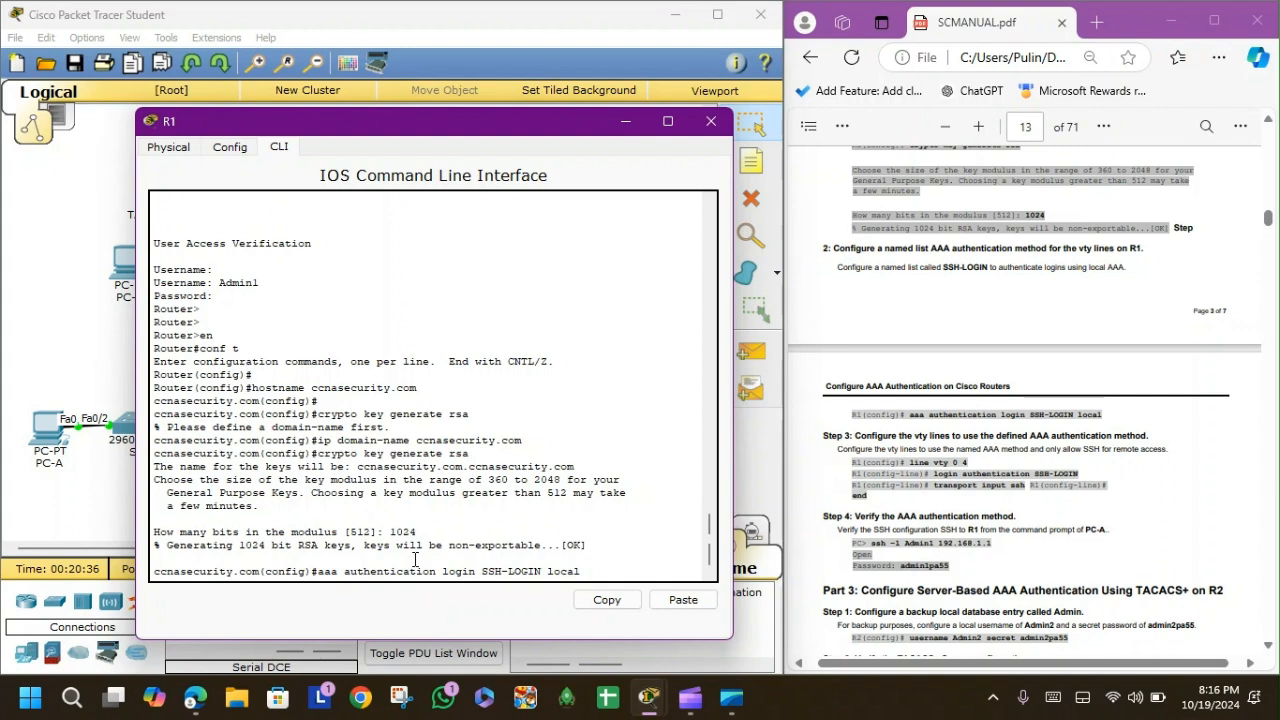
key(Return)
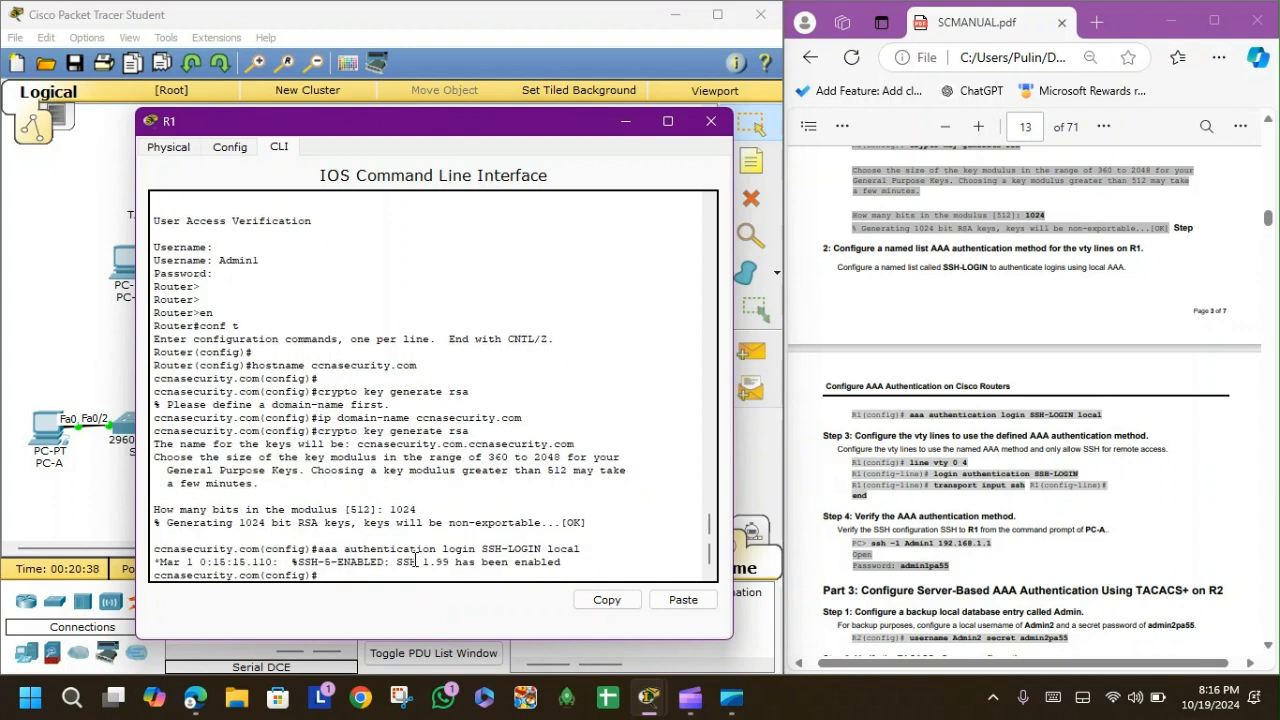
Apply SSH-LOGIN to vty lines 0–4, accept only SSH input, and exit configuration mode.
text(line c)
text(ty 0 4)
key(Return)
text(login authentication)
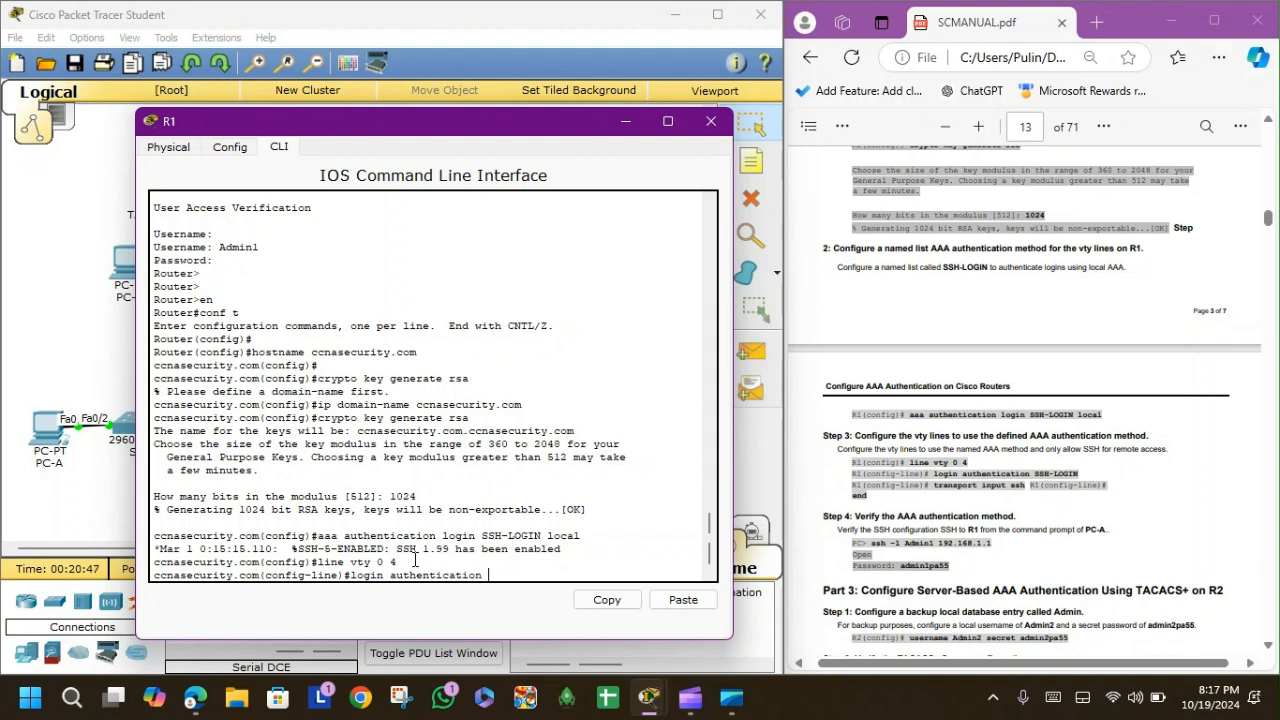
text( SSH-LOGIN)
key(Return)
text(tra)
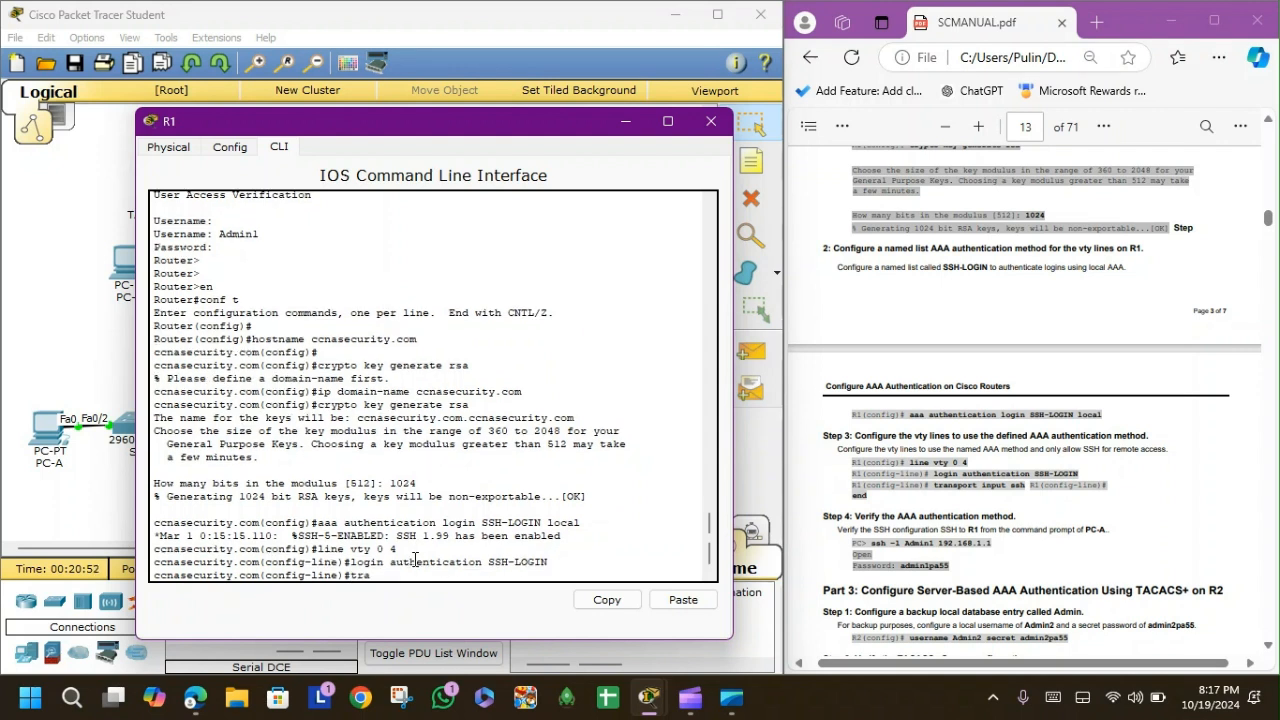
text(nsport input ssh)
key(Return)
text(en)
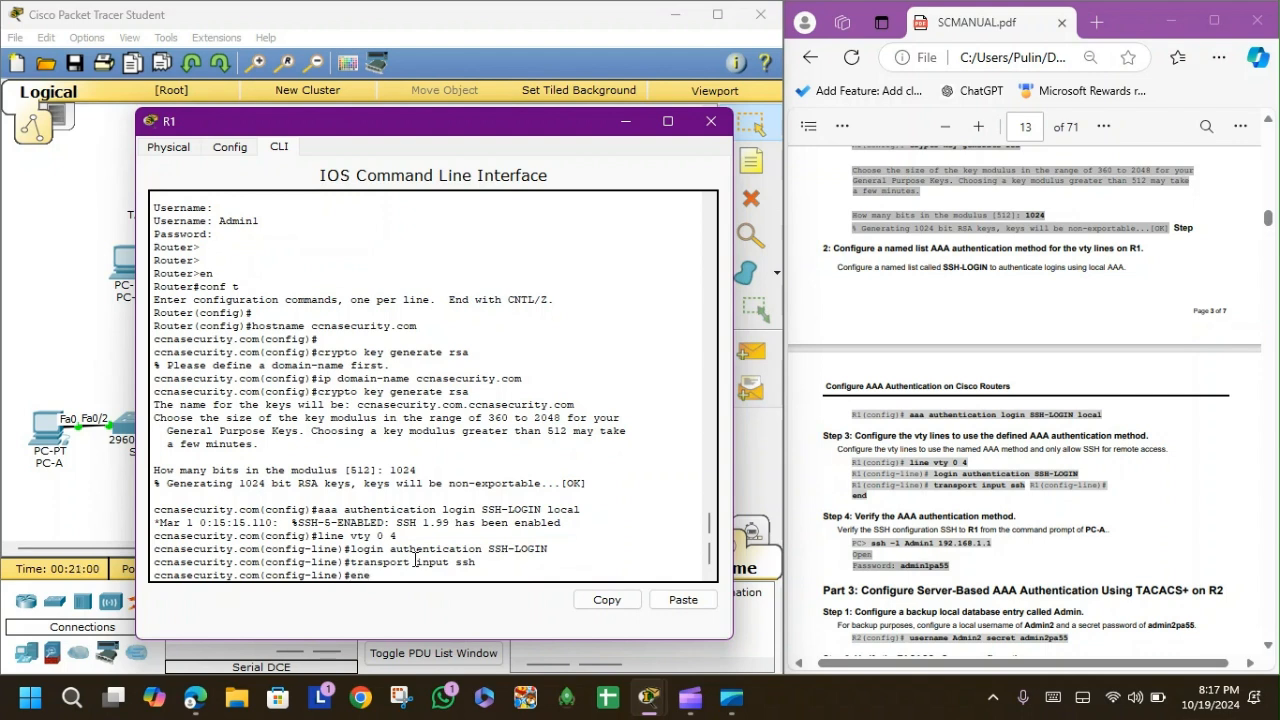
text(d)
key(Return)
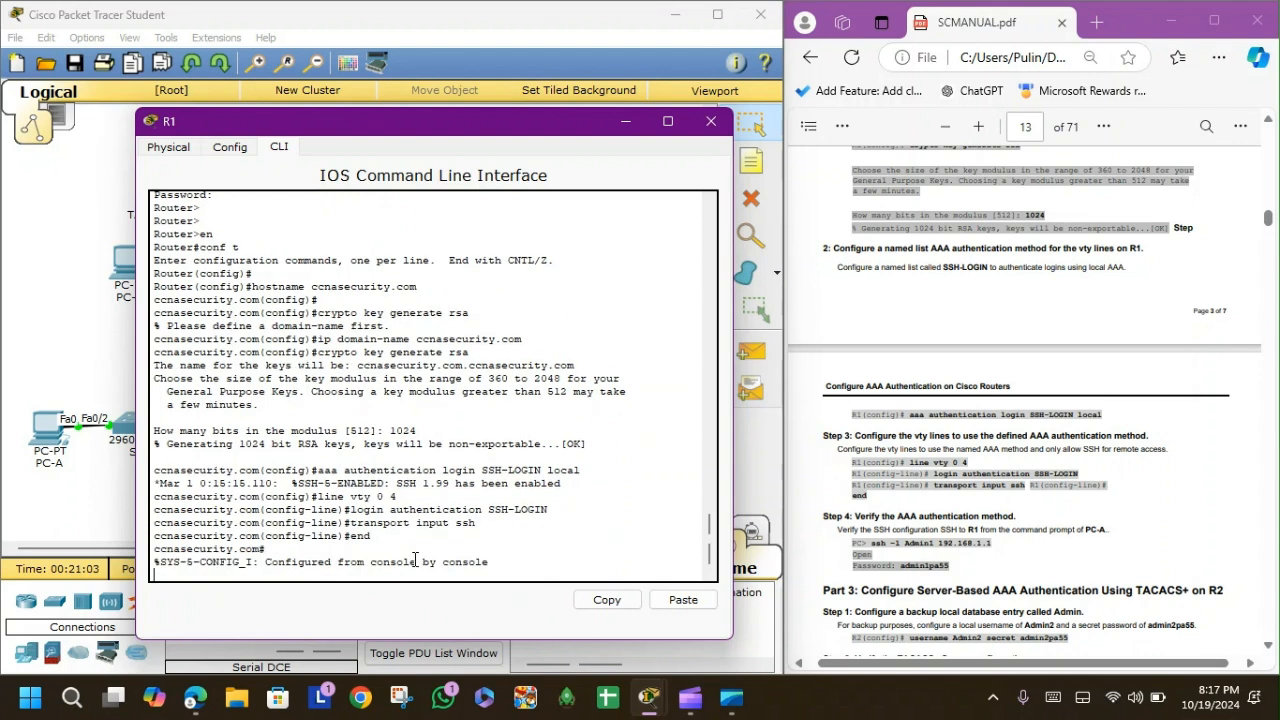
Close R1 and bring up PC-A's Command Prompt.
click(711, 121)
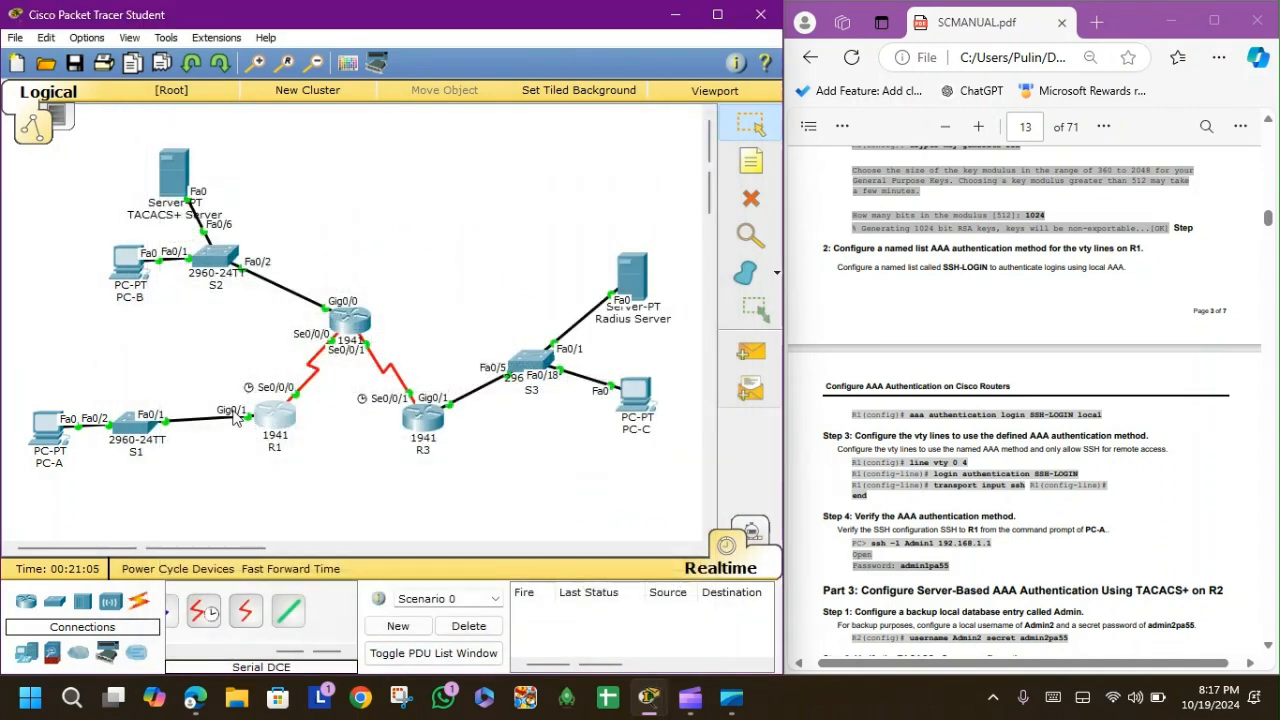
click(46, 428)
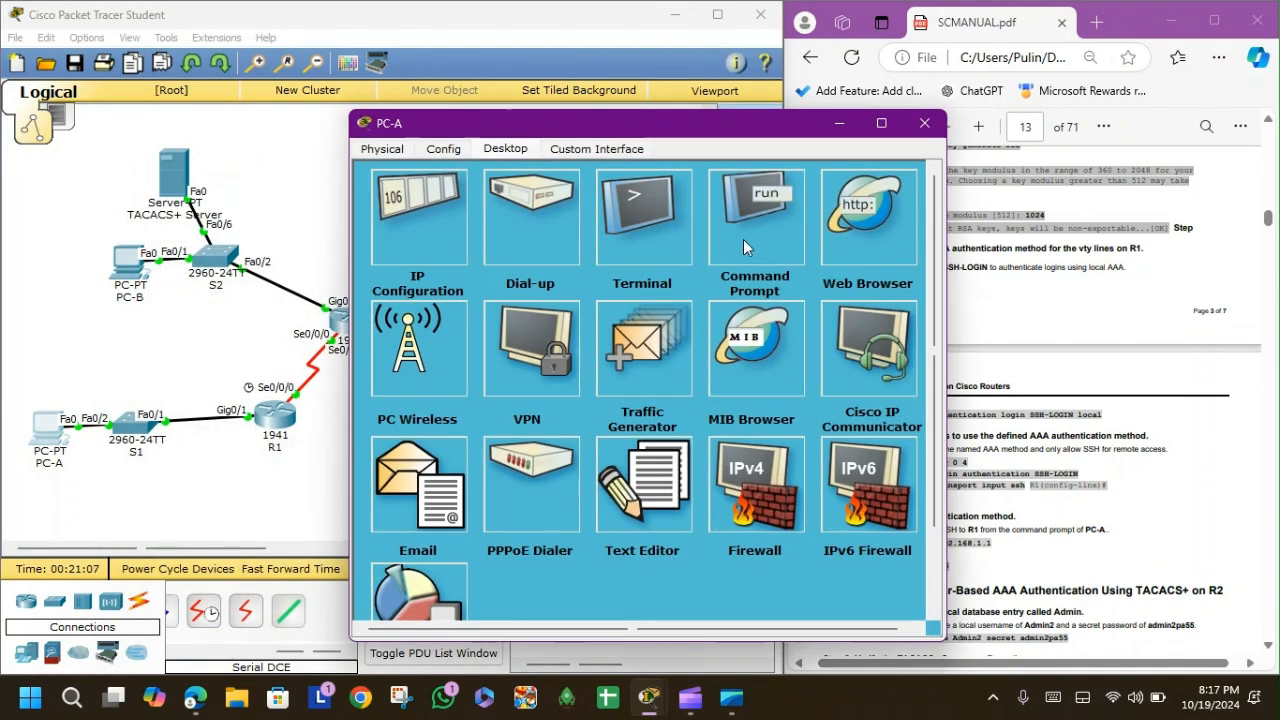
click(743, 239)
drag(665, 123, 445, 54)
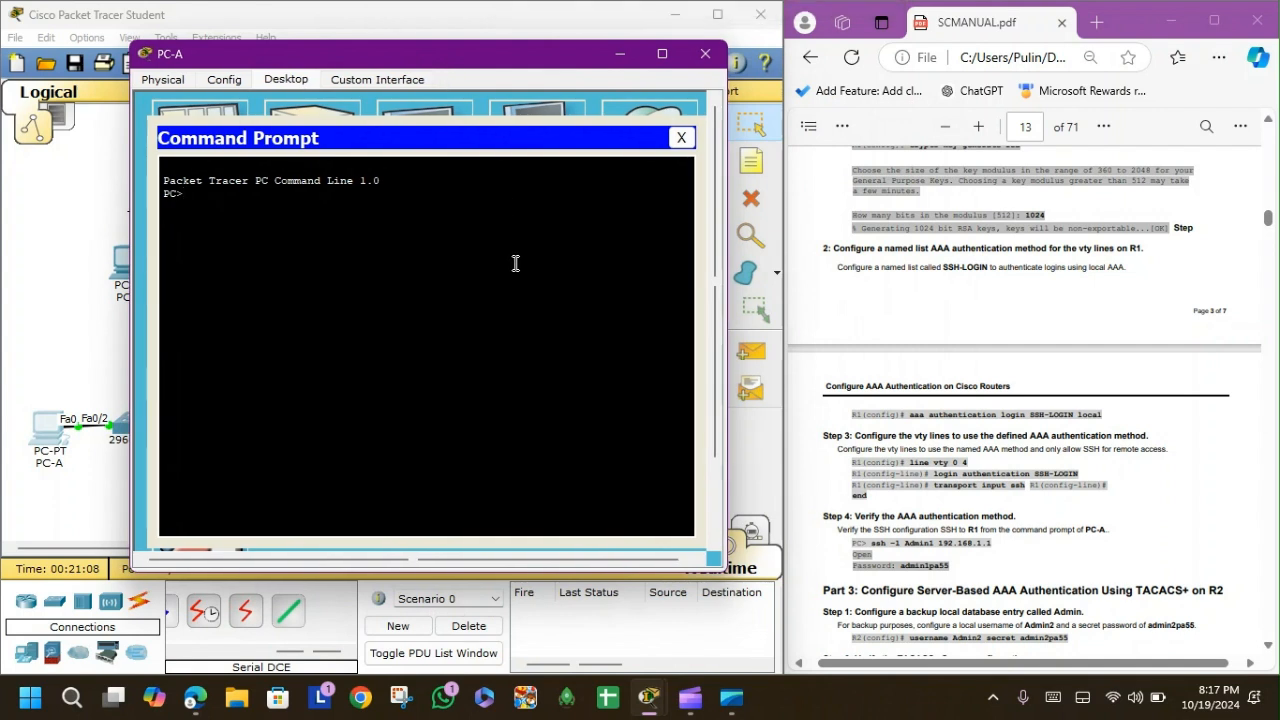
SSH from PC-A to R1 at 192.168.1.1 as the local admin user and enter its password.
text(ssh -l Admin)
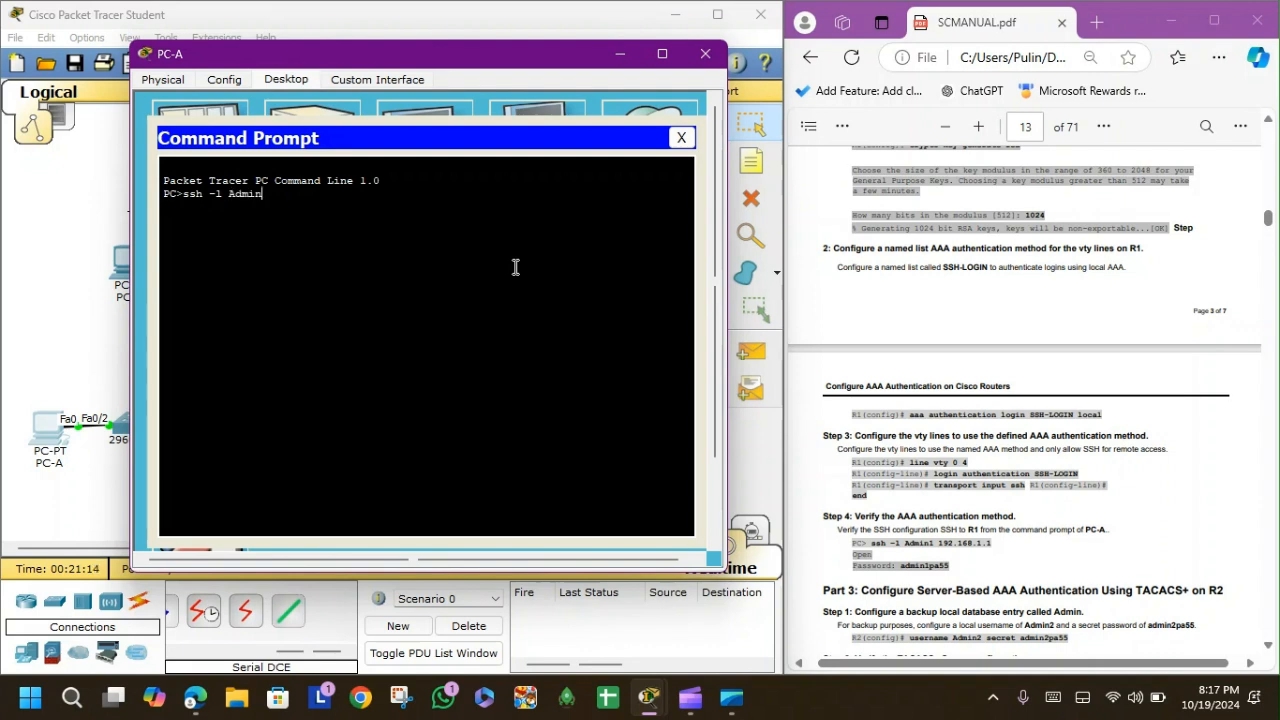
text(1 192.168.1.1)
key(Return)
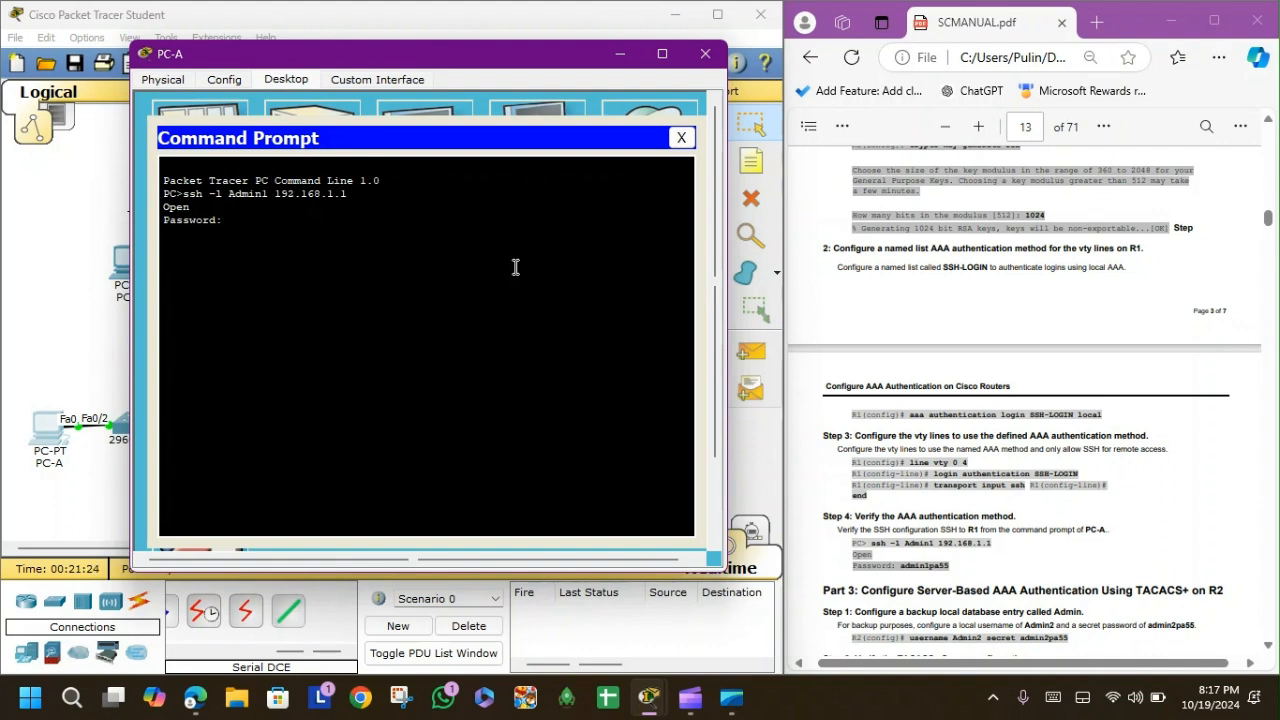
key(Return)
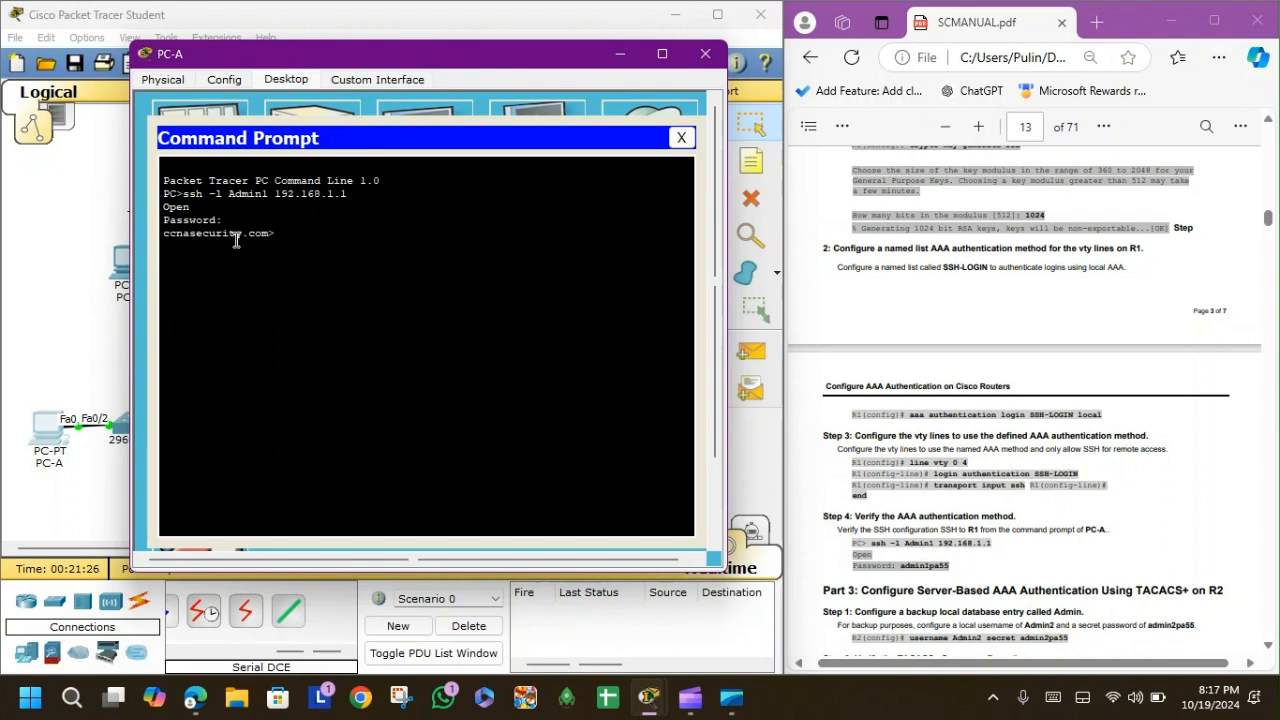
drag(175, 233, 257, 240)
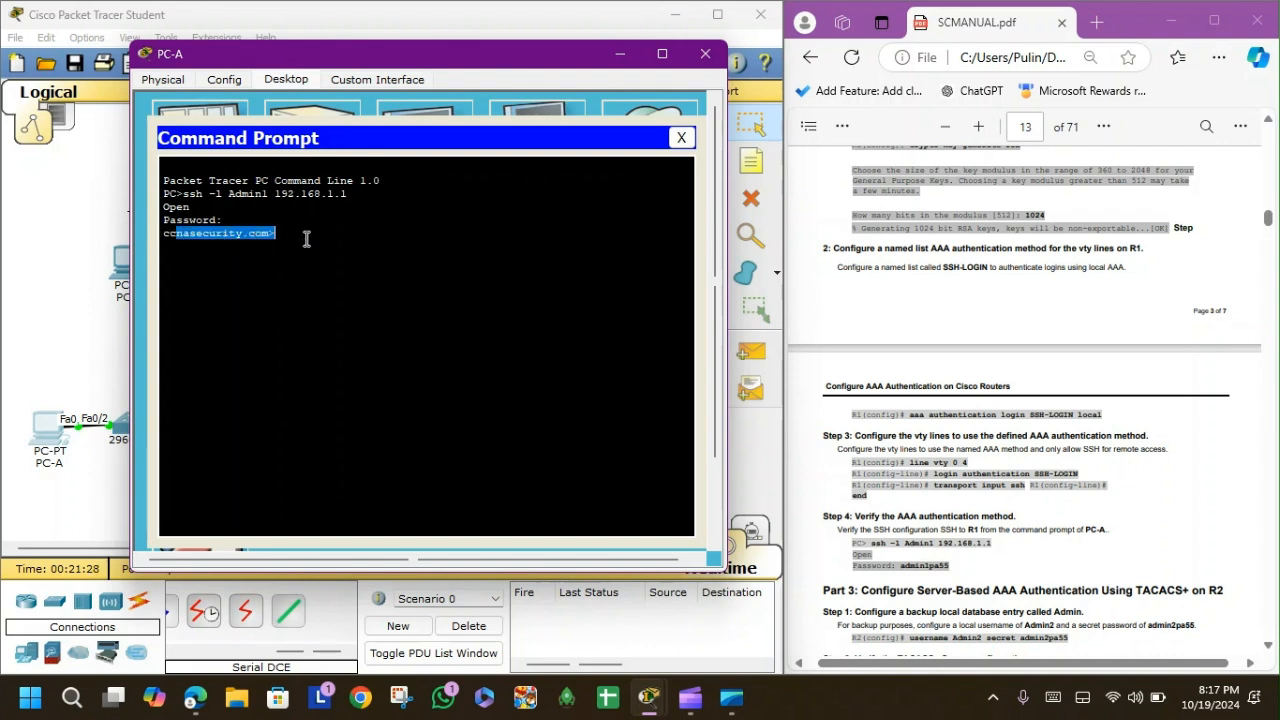
click(391, 257)
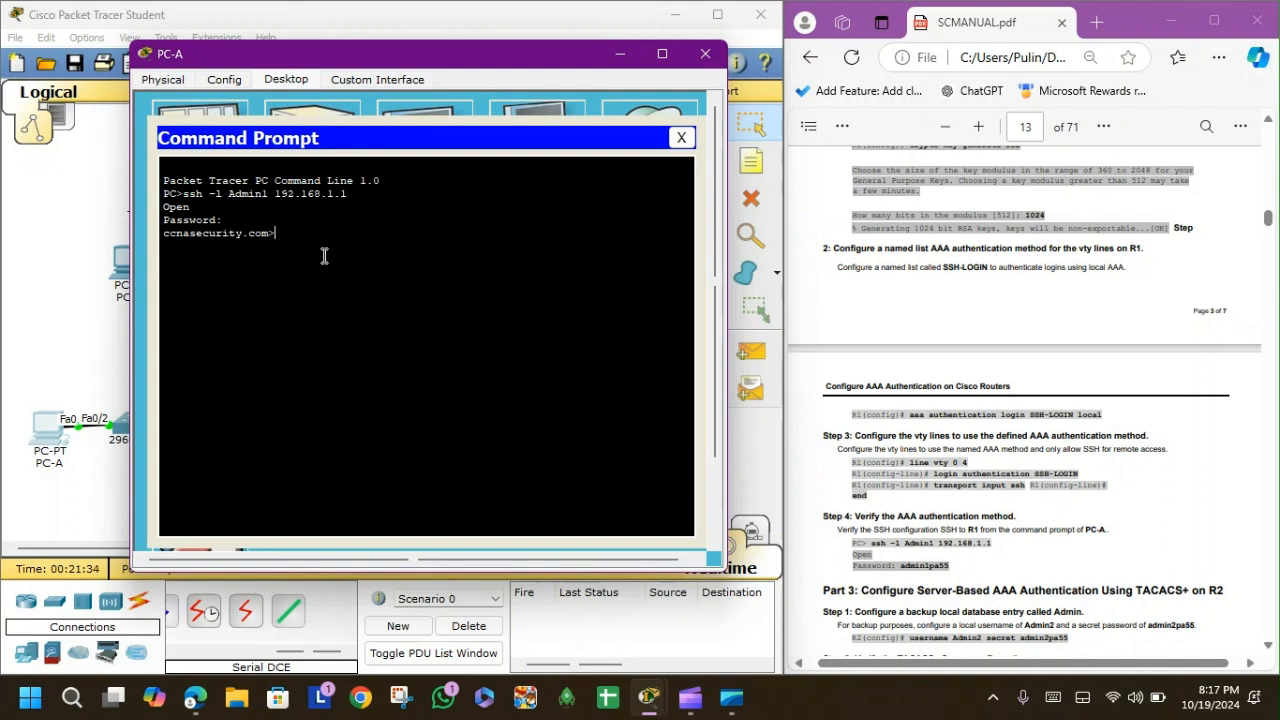
click(705, 53)
Switch the TACACS+ Server's AAA service On under Services.
click(174, 168)
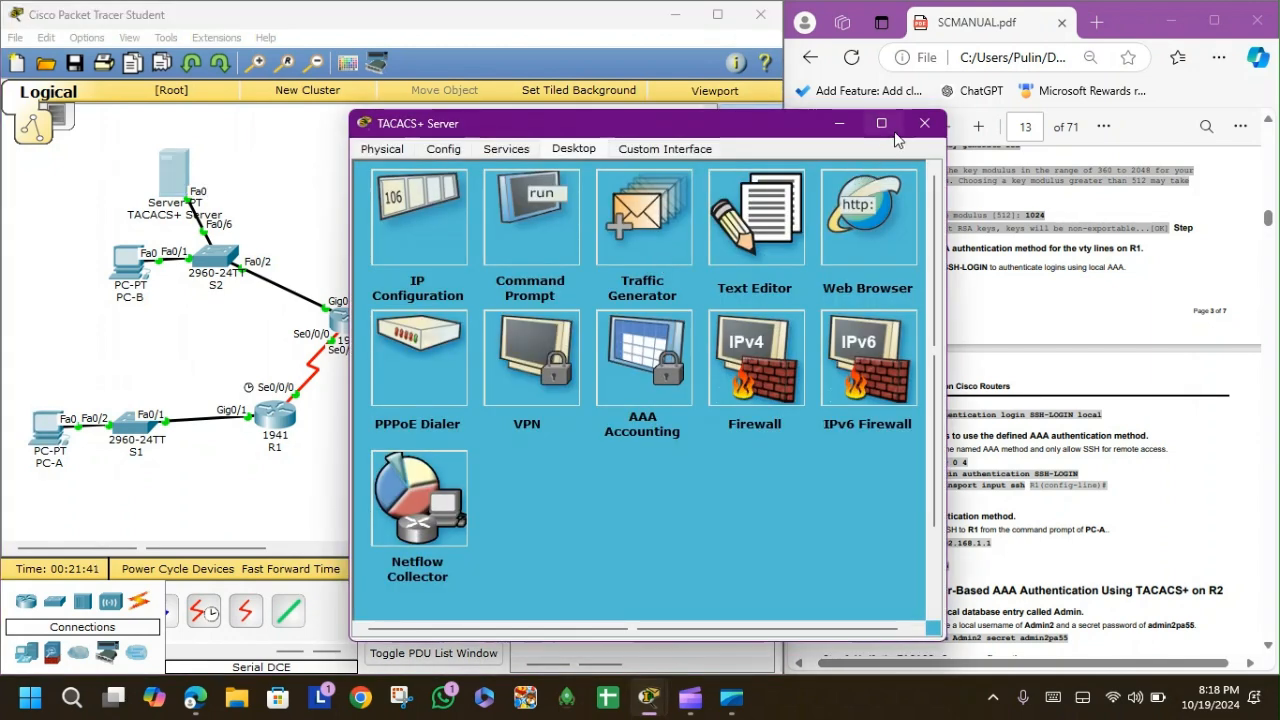
click(924, 123)
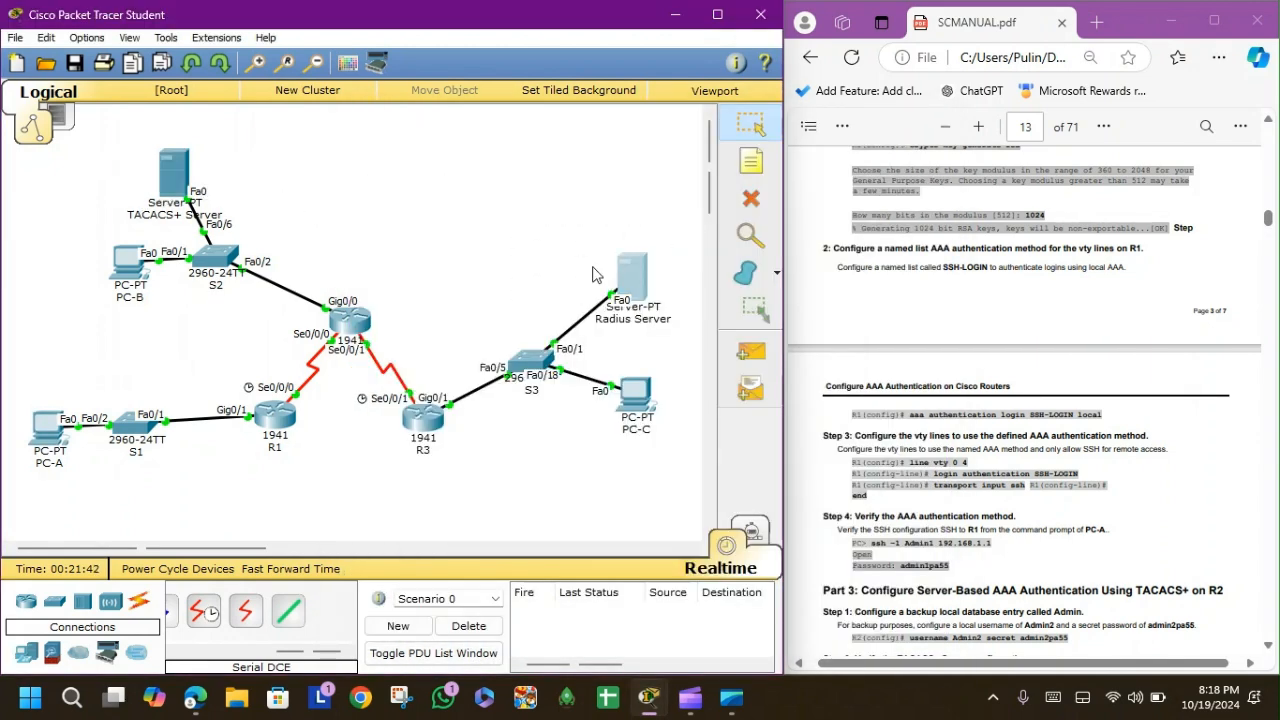
scroll(1120, 430, down, 4)
scroll(1113, 462, down, 1)
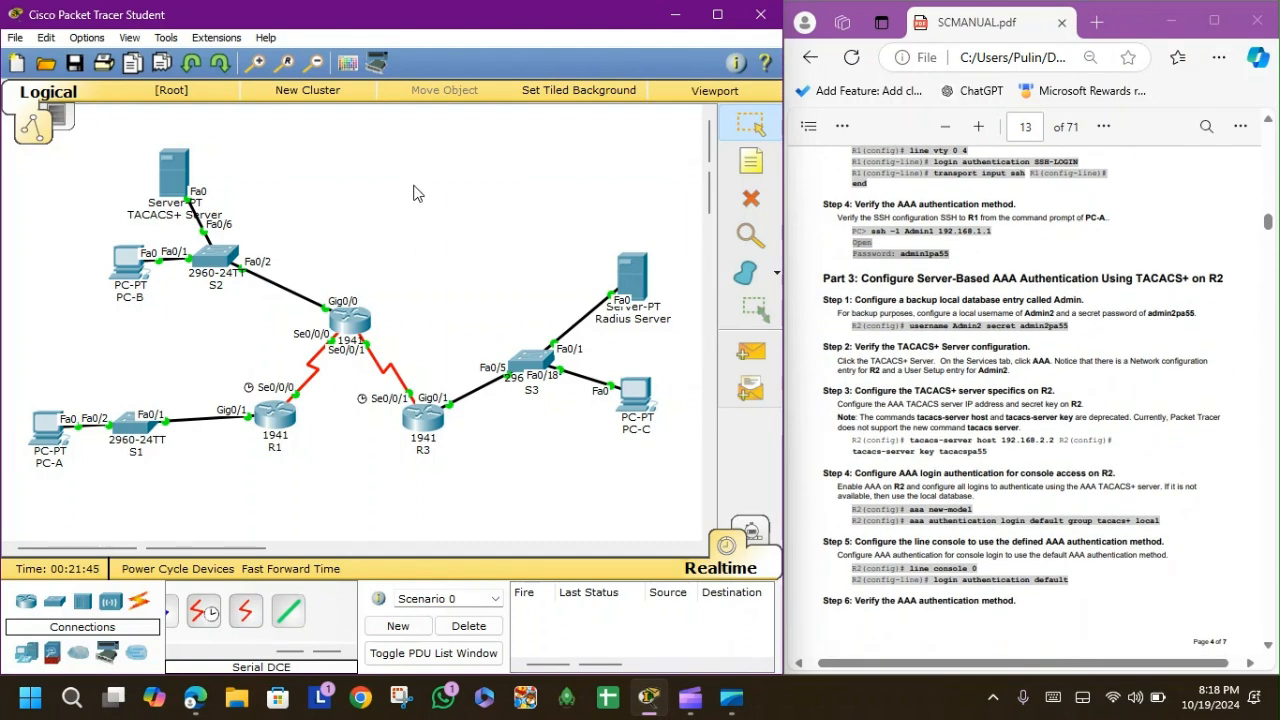
click(180, 180)
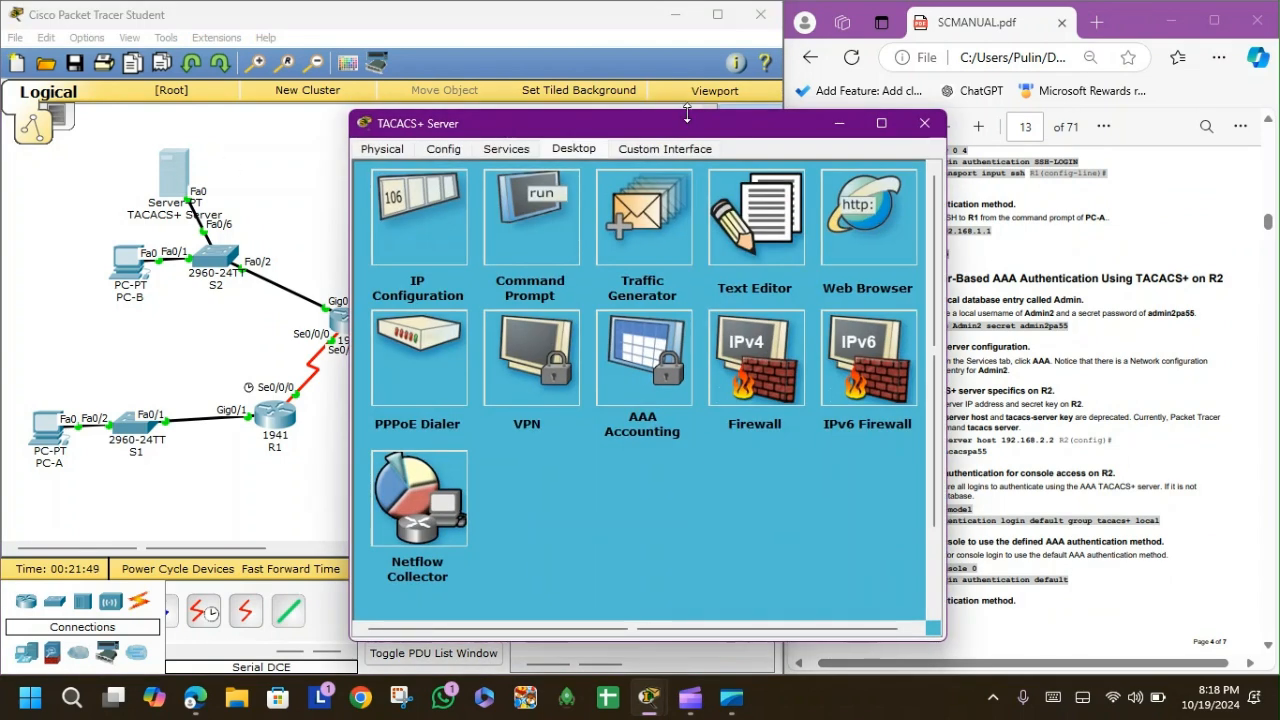
drag(687, 116, 426, 106)
click(246, 145)
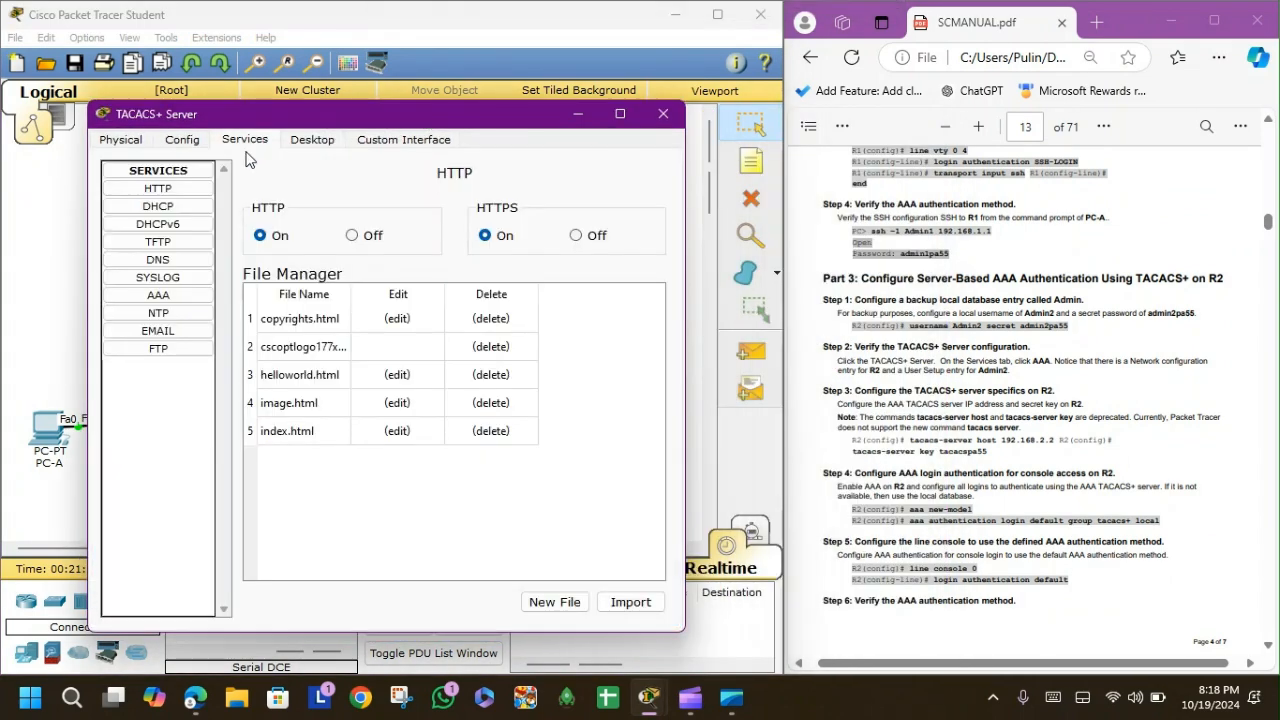
click(166, 295)
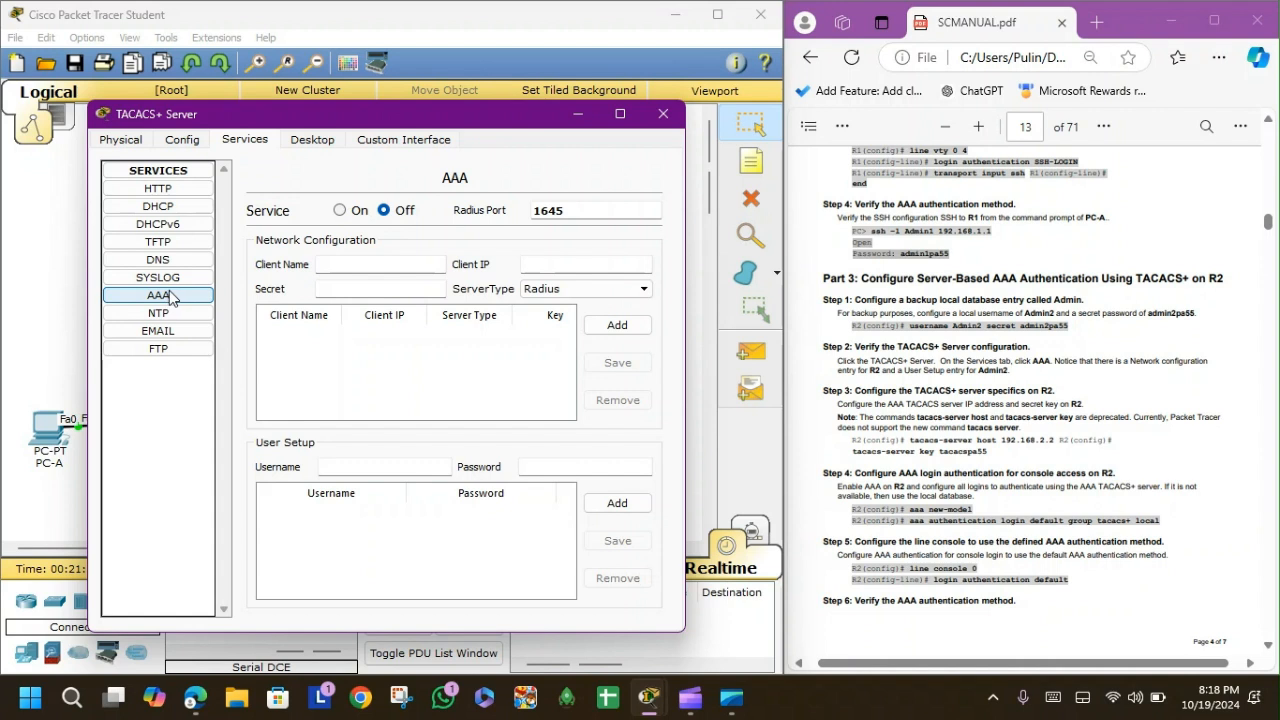
click(340, 210)
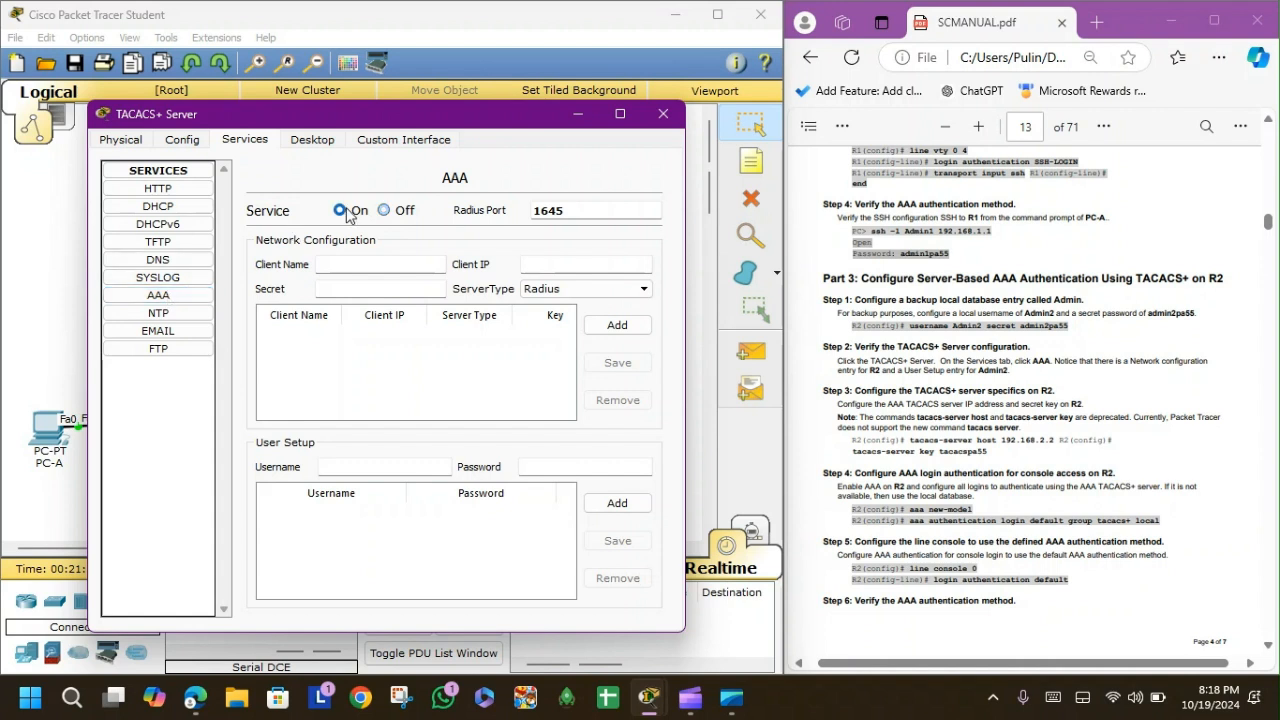
Choose server type Tacacs and enter the client name Admin2 on the server.
click(410, 263)
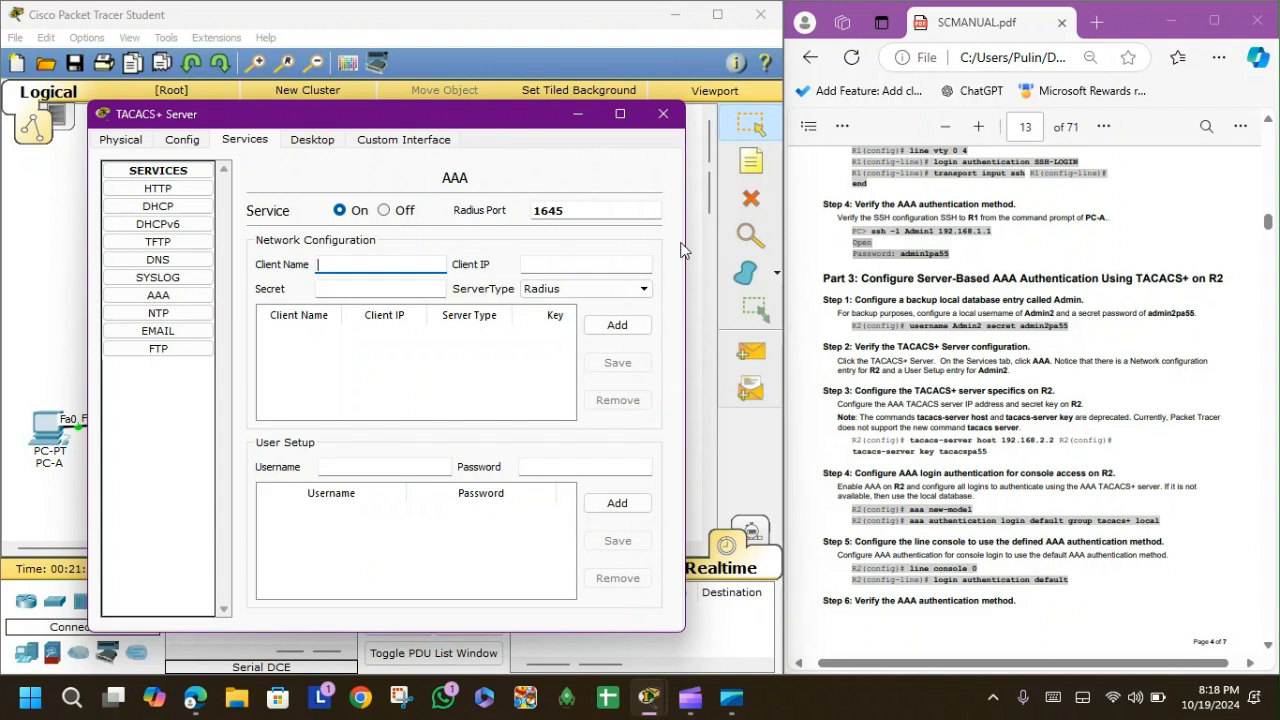
click(643, 288)
click(623, 317)
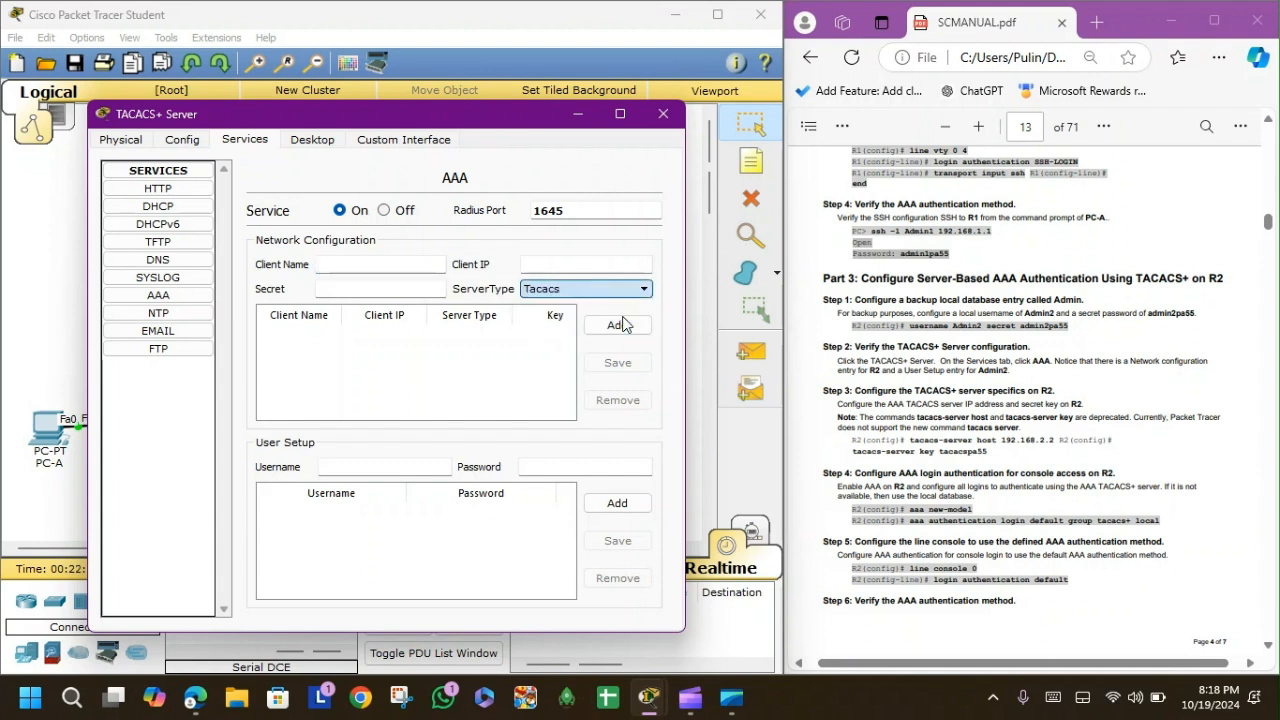
click(620, 324)
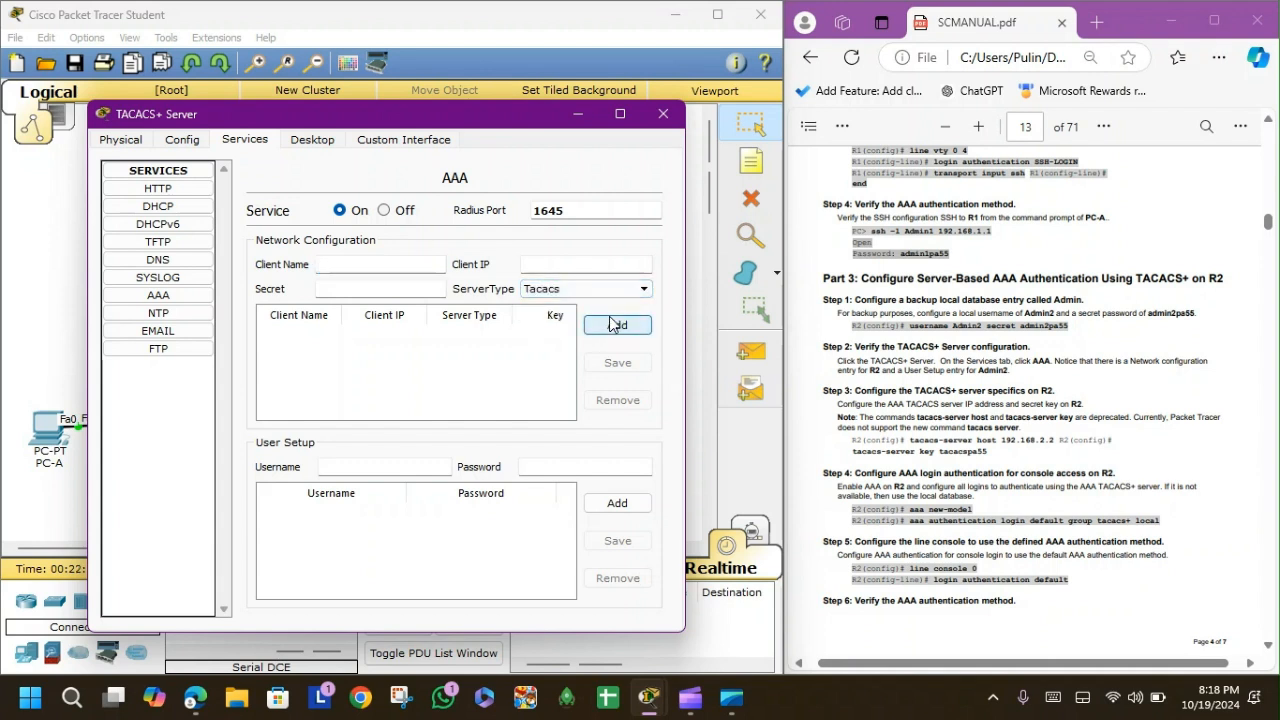
click(377, 269)
text(Admin2)
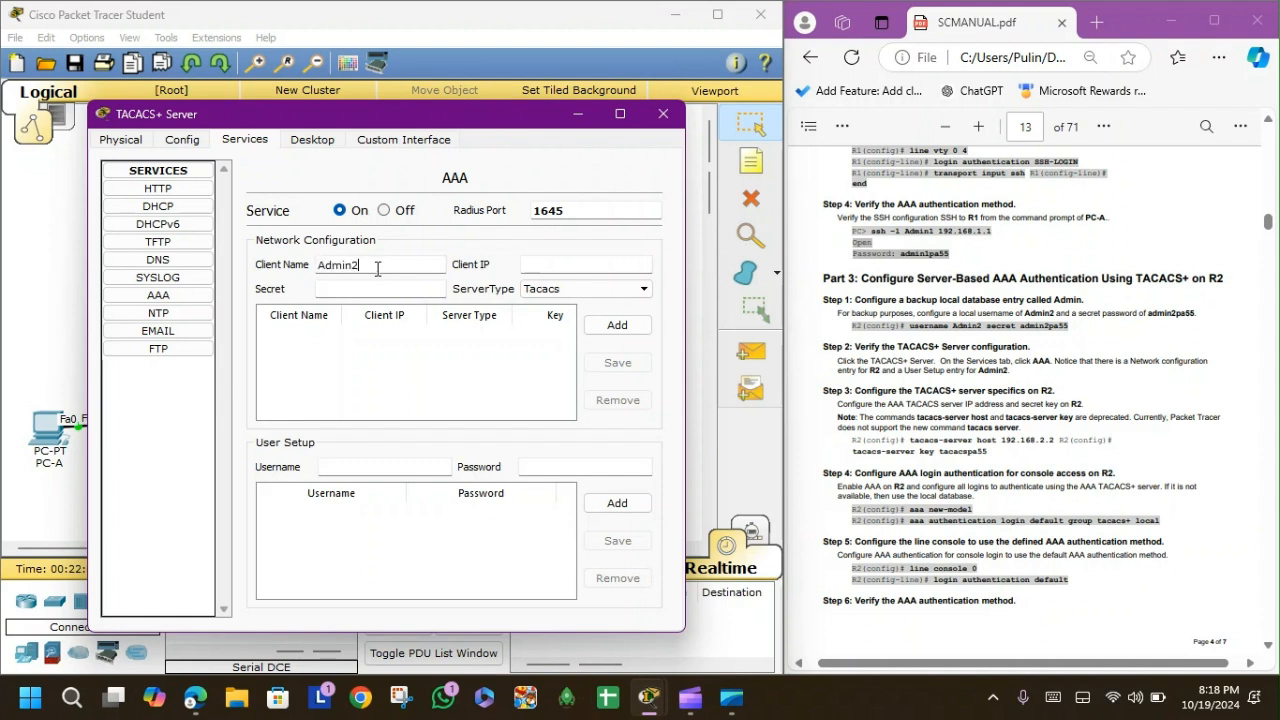
click(561, 269)
click(562, 268)
scroll(1010, 408, down, 5)
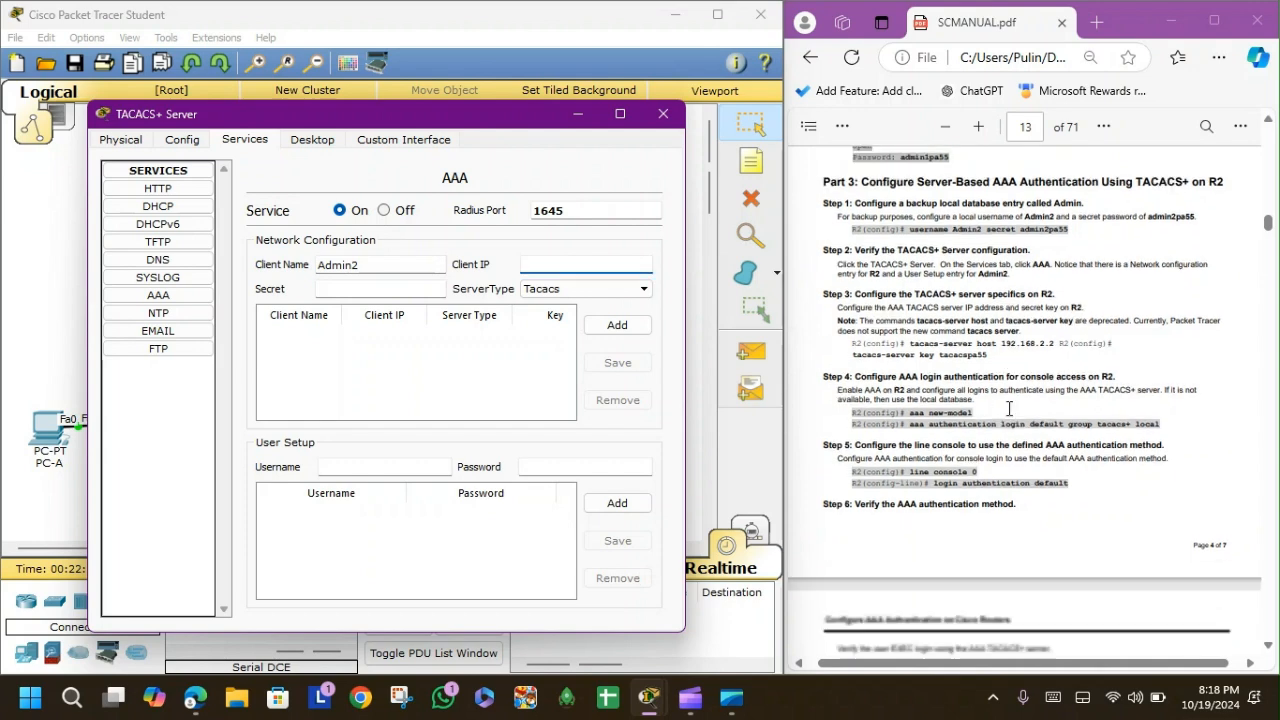
scroll(1010, 408, down, 2)
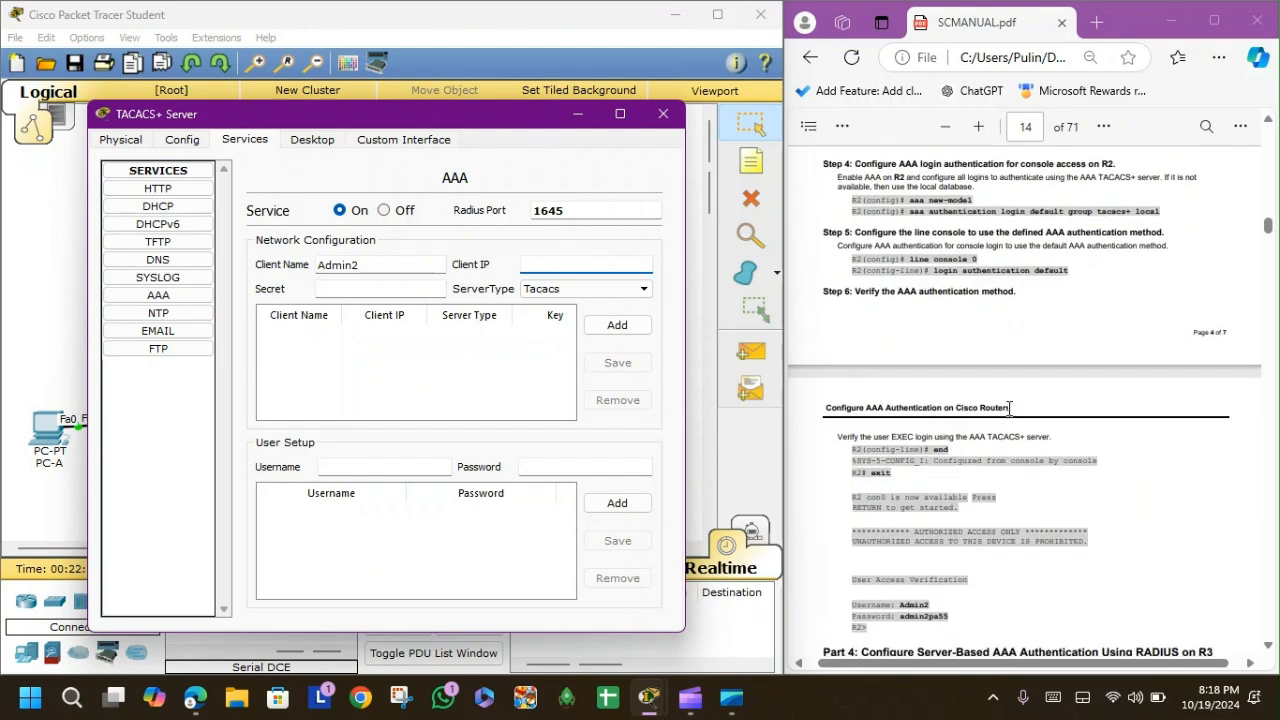
scroll(1010, 408, up, 3)
scroll(1010, 408, up, 2)
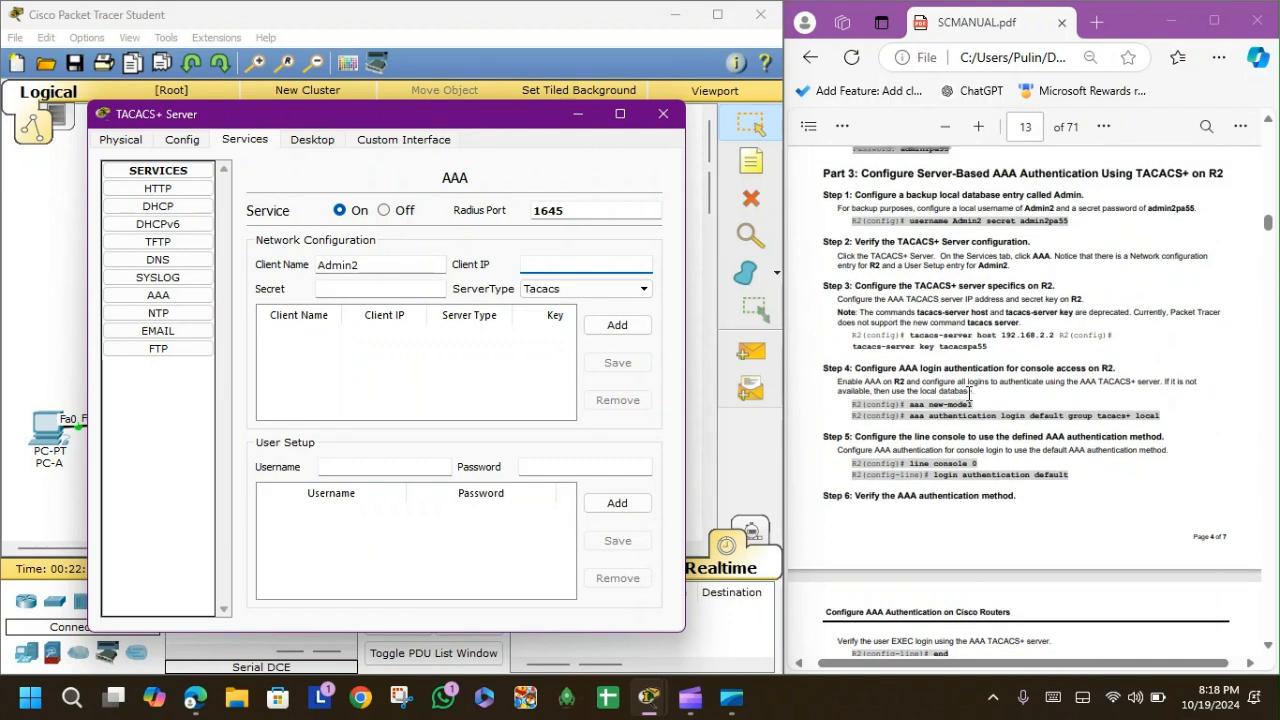
click(663, 113)
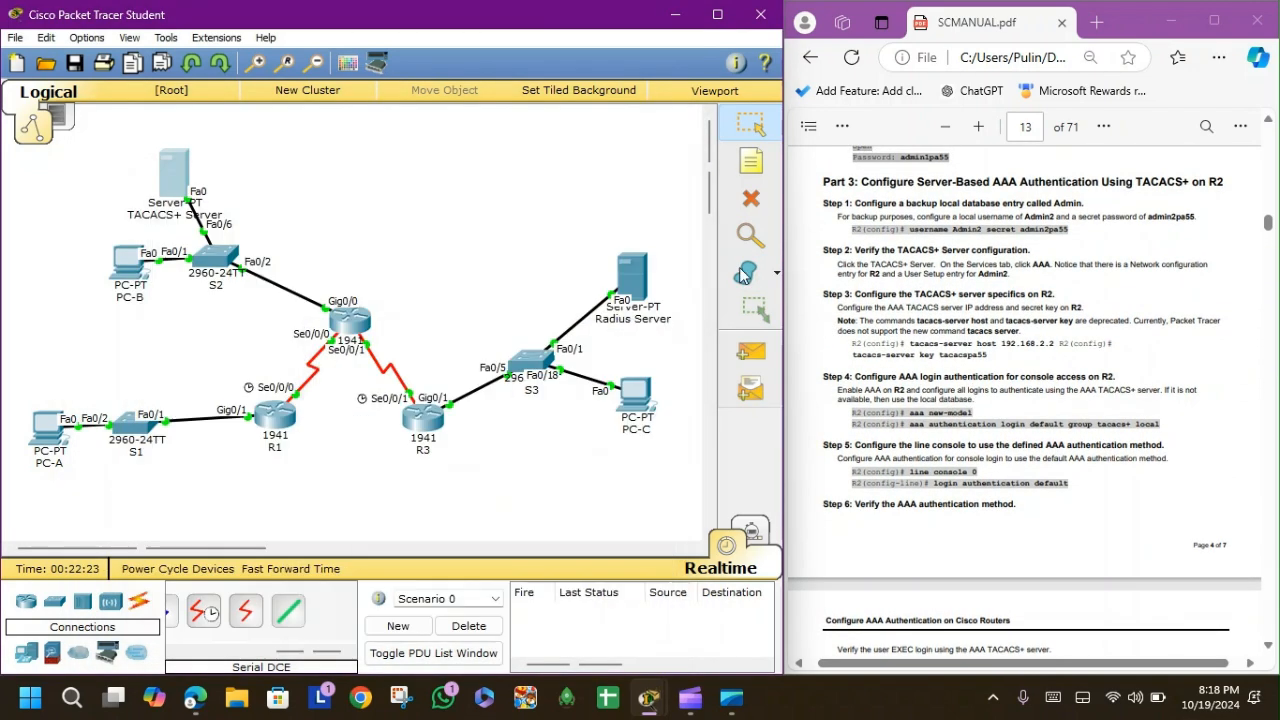
click(355, 322)
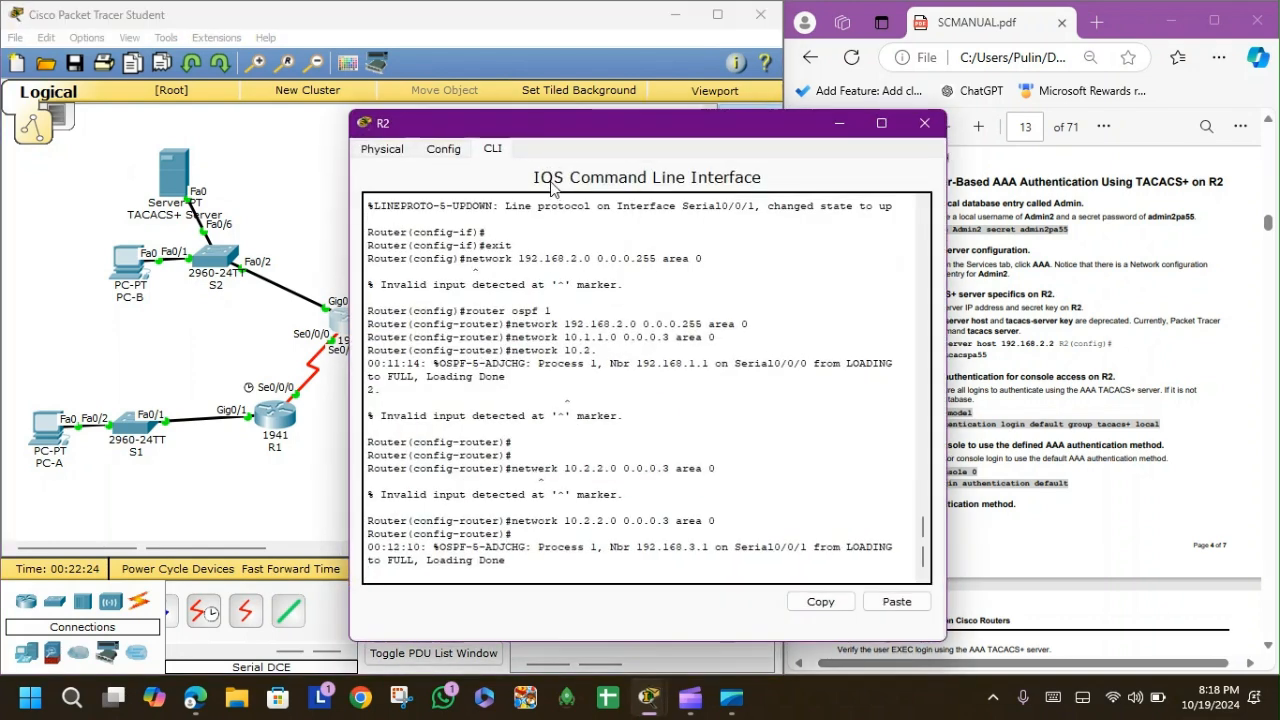
click(443, 150)
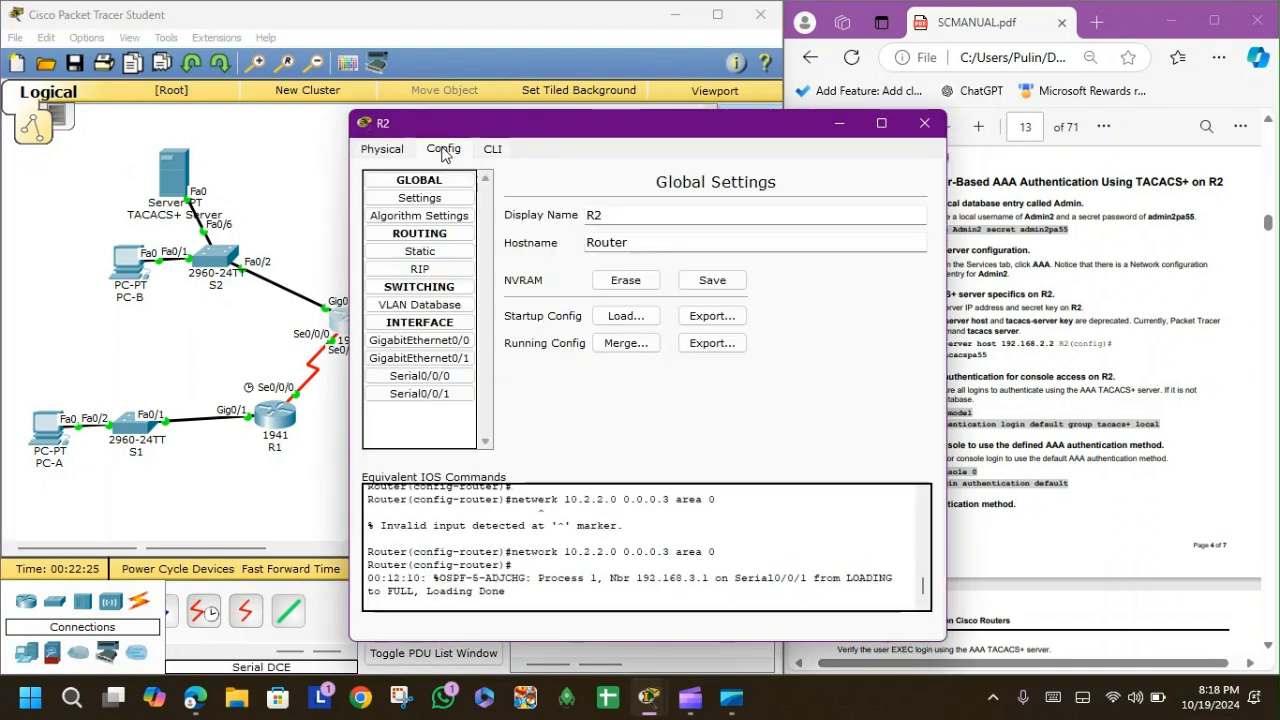
click(433, 360)
click(443, 342)
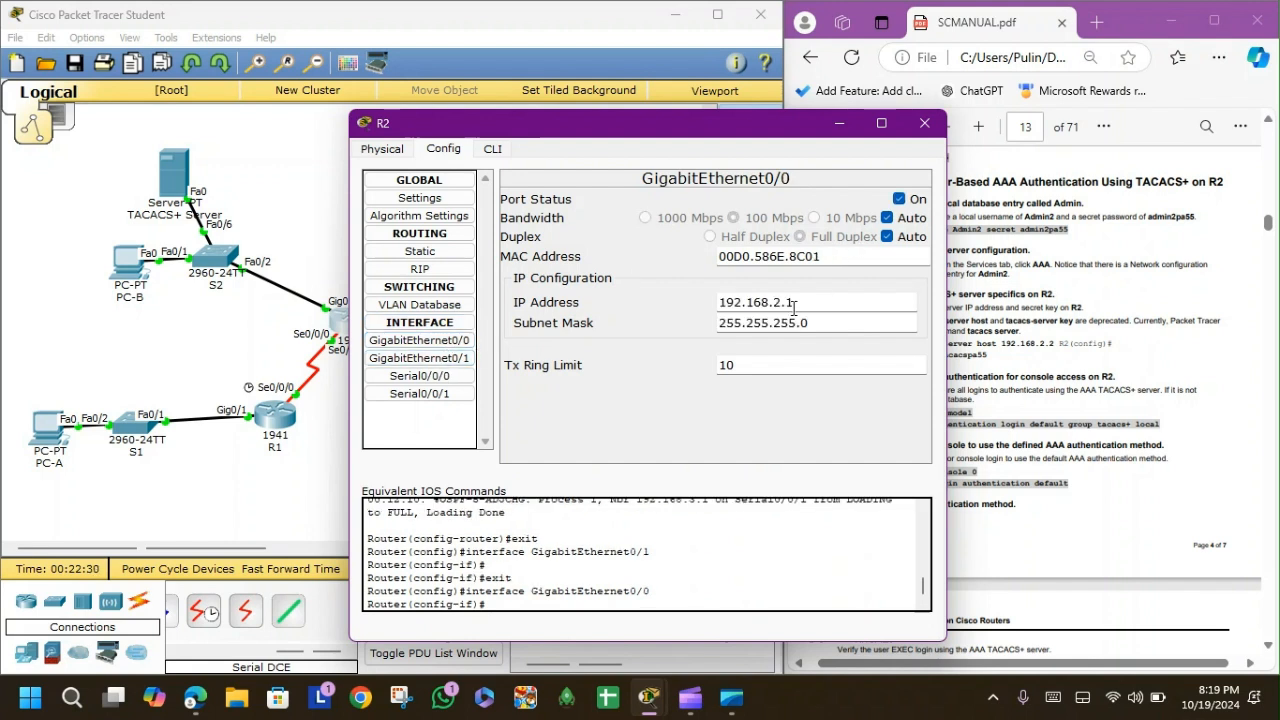
drag(793, 306, 690, 309)
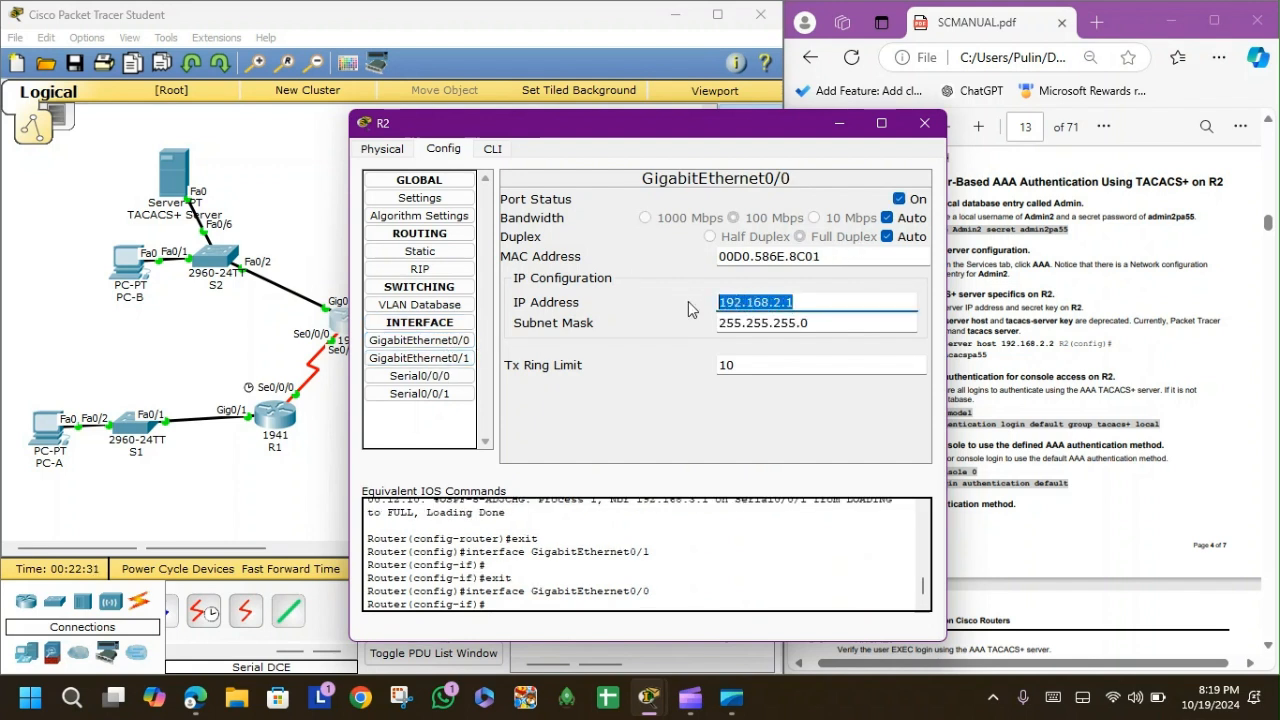
click(926, 124)
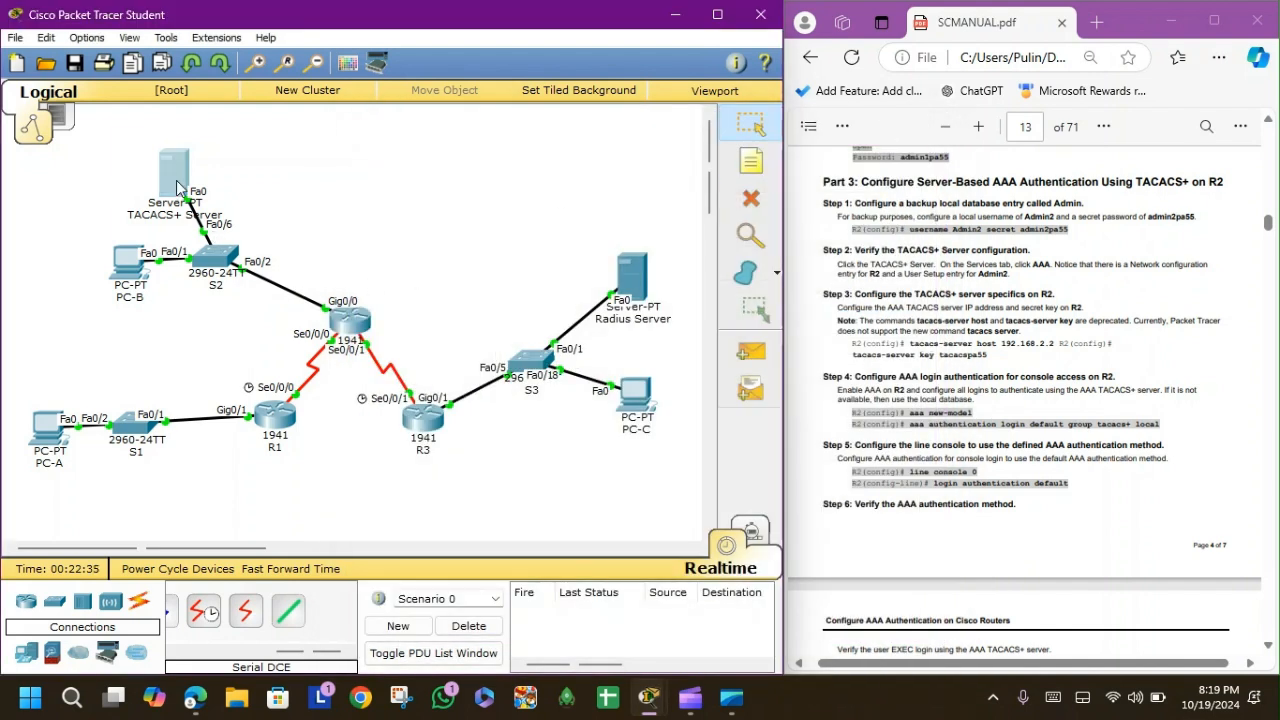
click(174, 174)
Add Tacacs client Admin2 with IP 192.168.2.1 and its shared secret.
text(192.168.2.1)
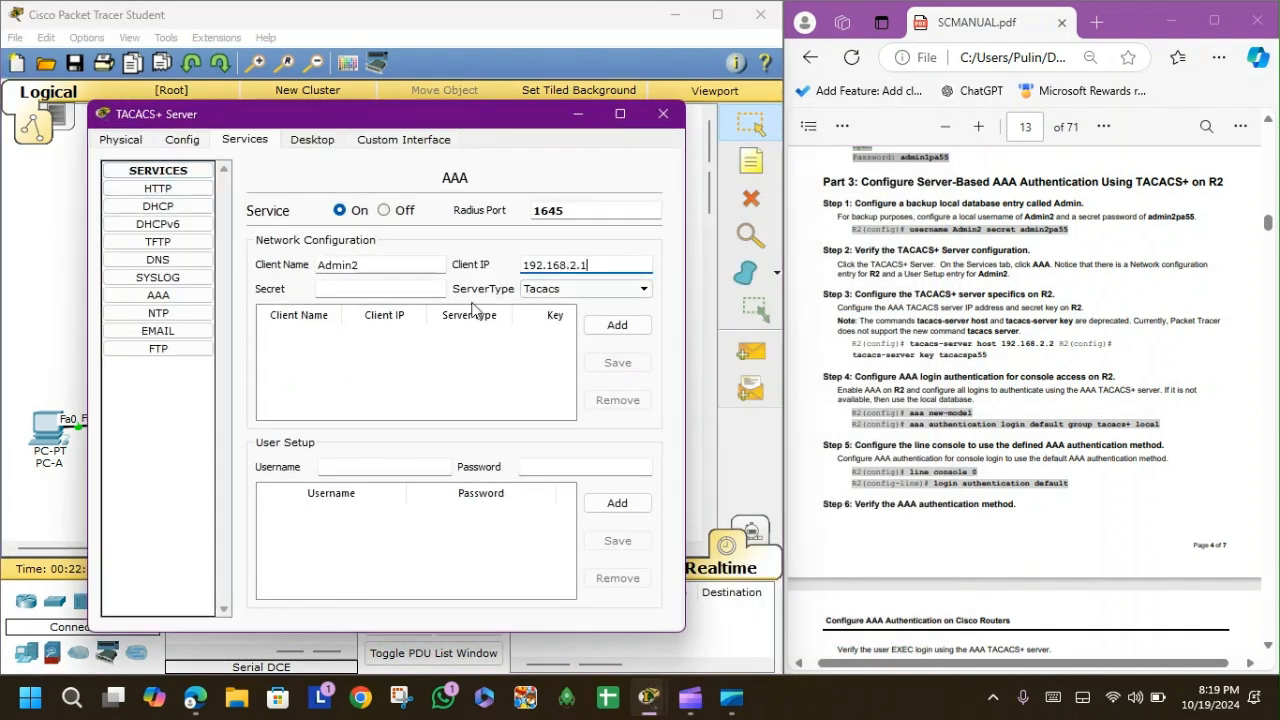
click(407, 288)
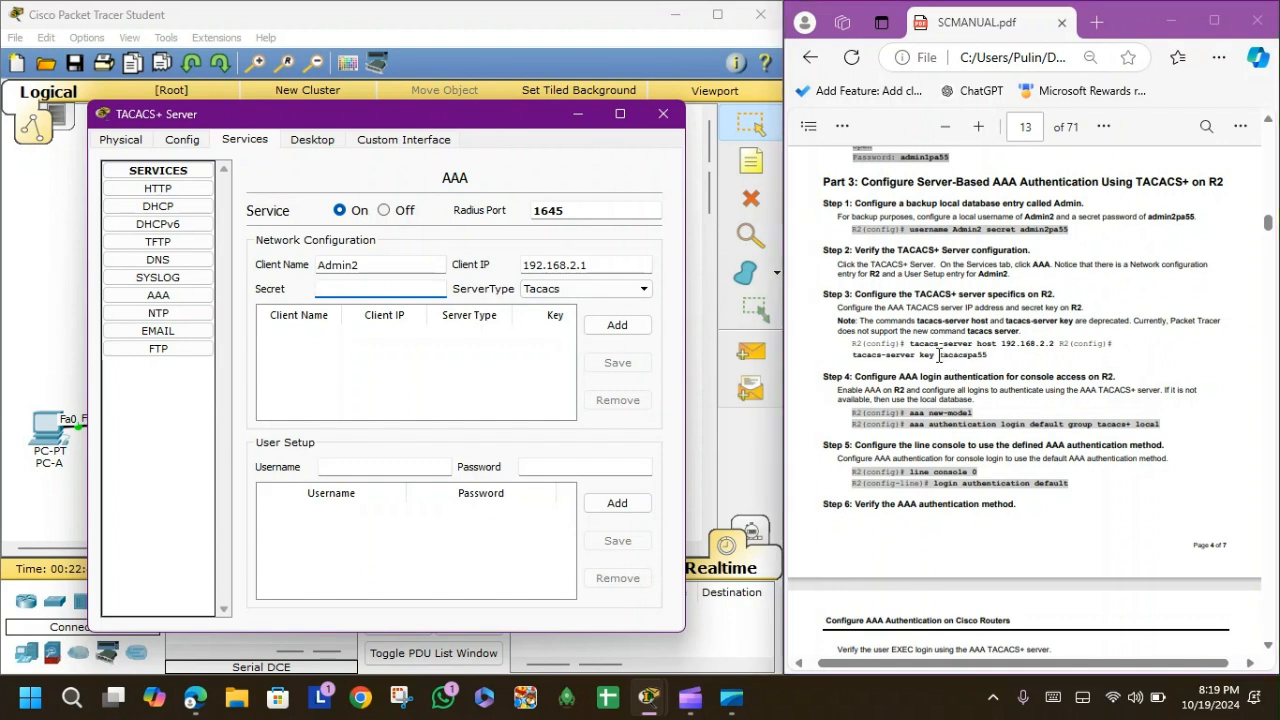
drag(939, 355, 987, 356)
key(ctrl+c)
click(373, 289)
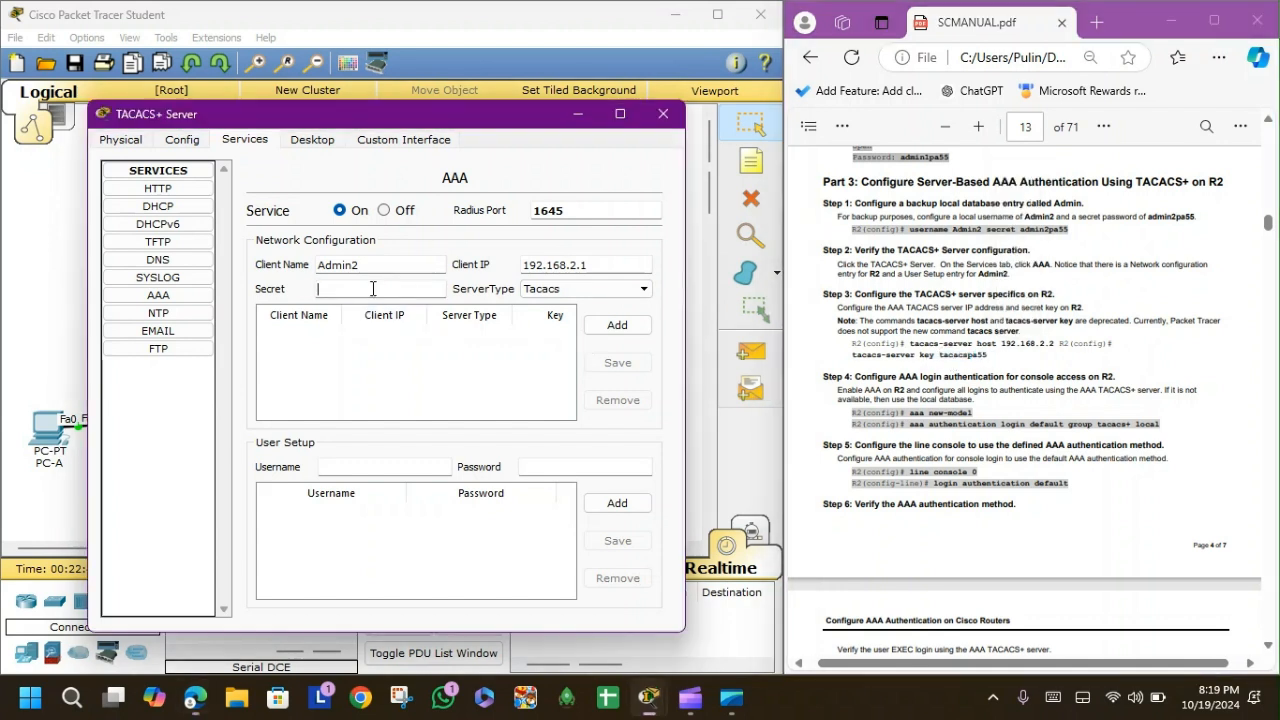
text(tacacspa55)
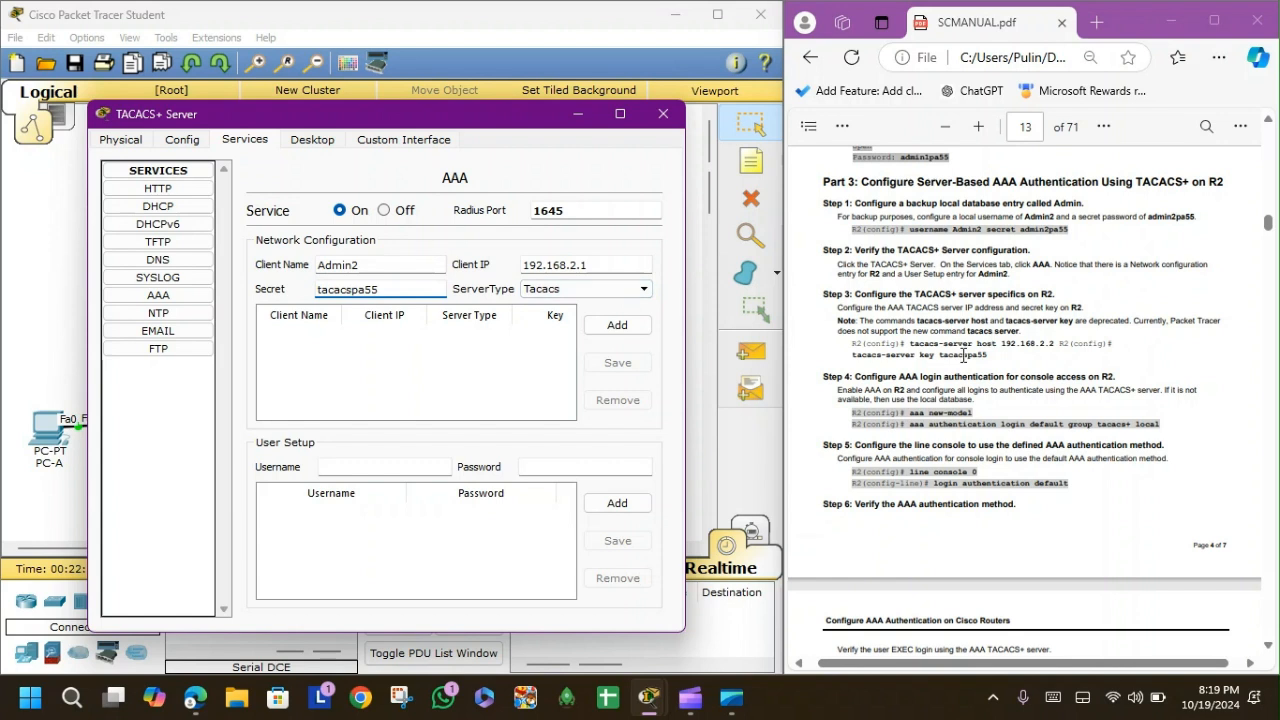
click(590, 335)
Add user Admin2 with its password to the TACACS+ user list.
click(363, 467)
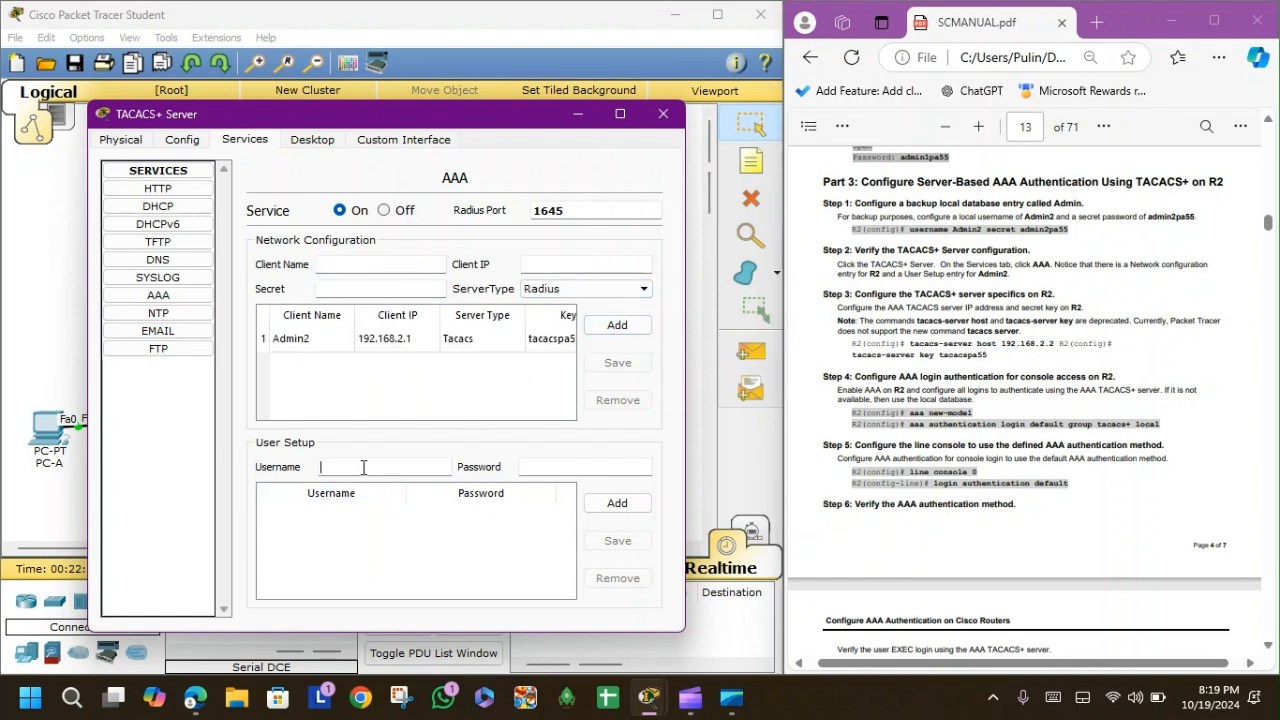
text(Admin2)
key(Tab)
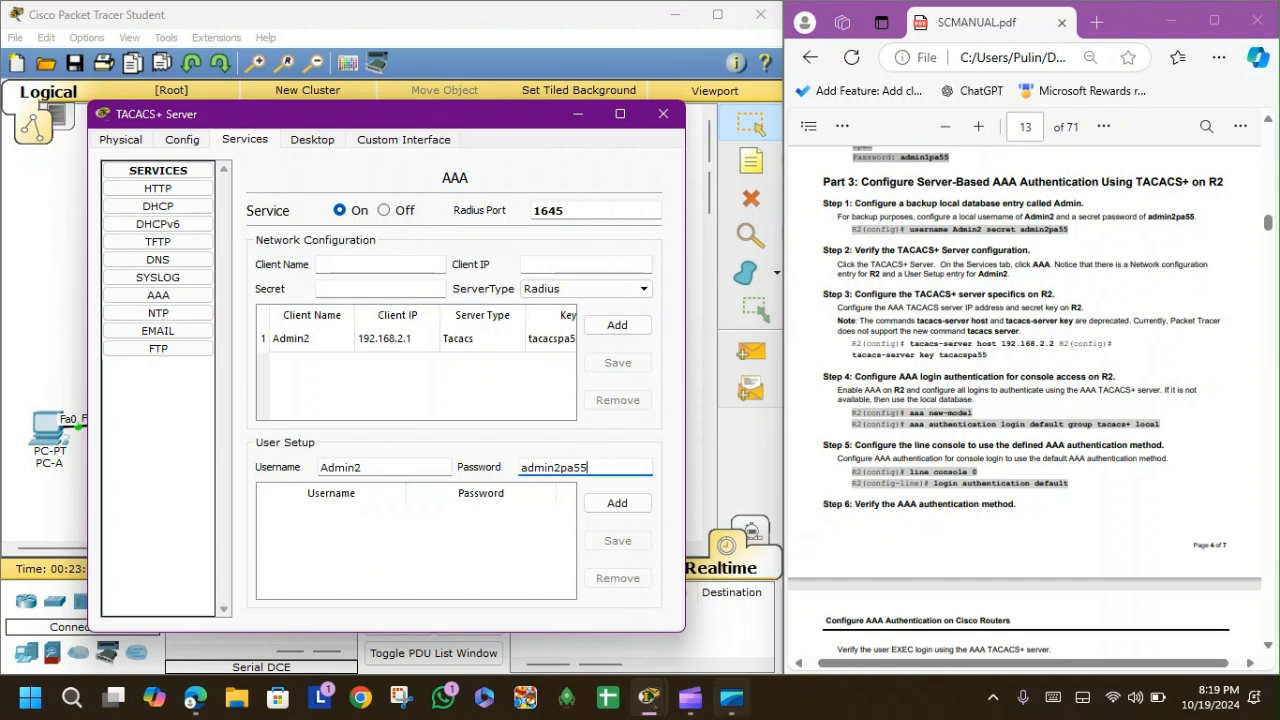
click(629, 514)
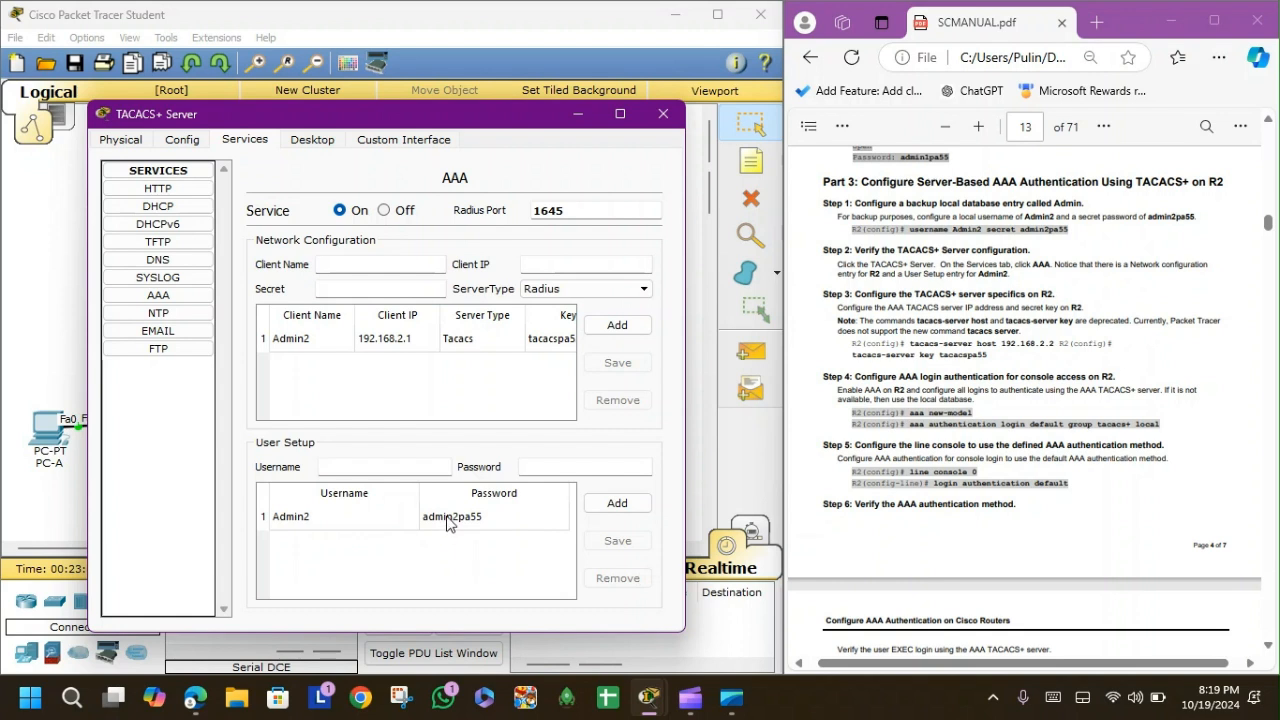
Correct Admin2's password, save the user entry, and close the server settings.
click(448, 524)
click(557, 467)
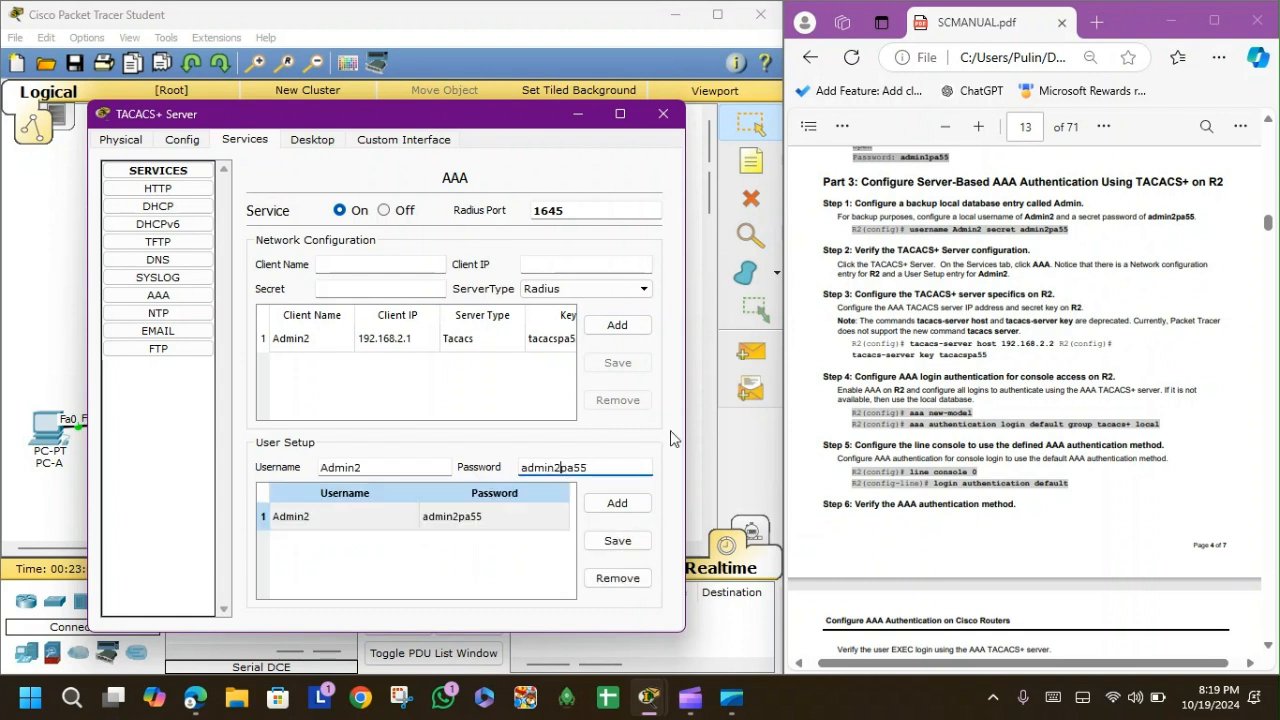
key(BackSpace)
click(617, 540)
click(418, 464)
click(630, 545)
click(458, 520)
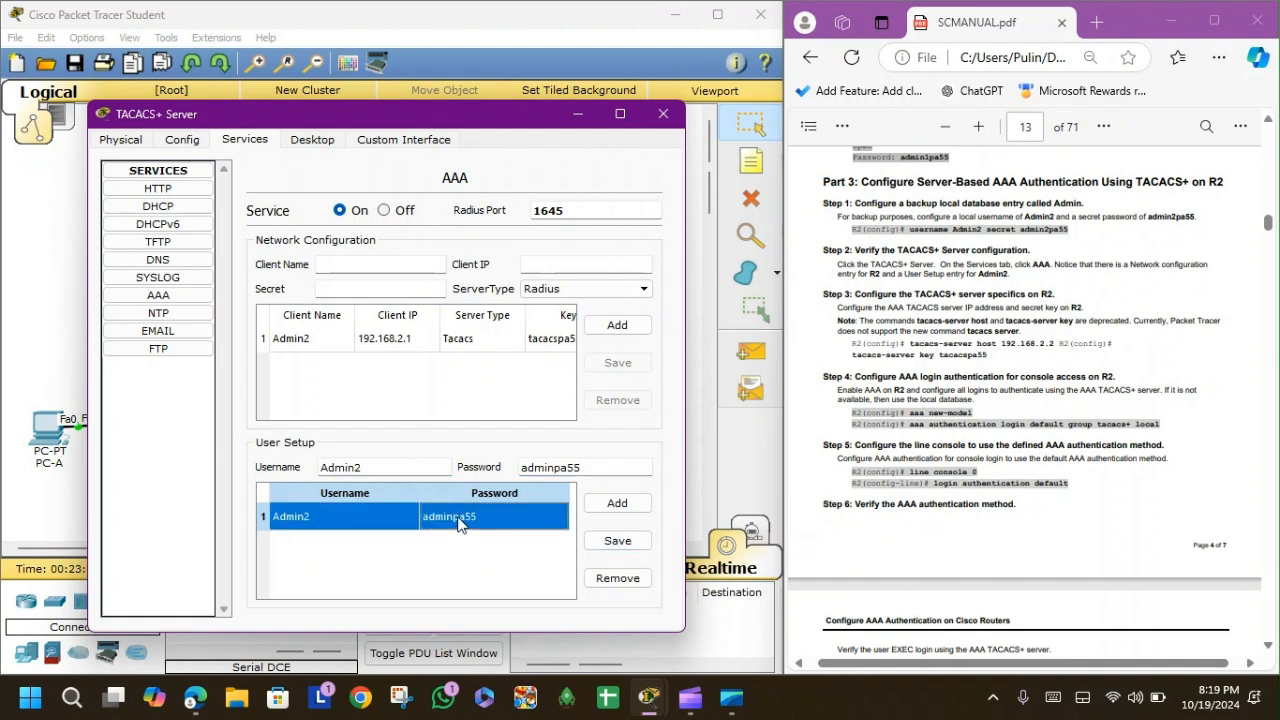
click(550, 465)
text(2)
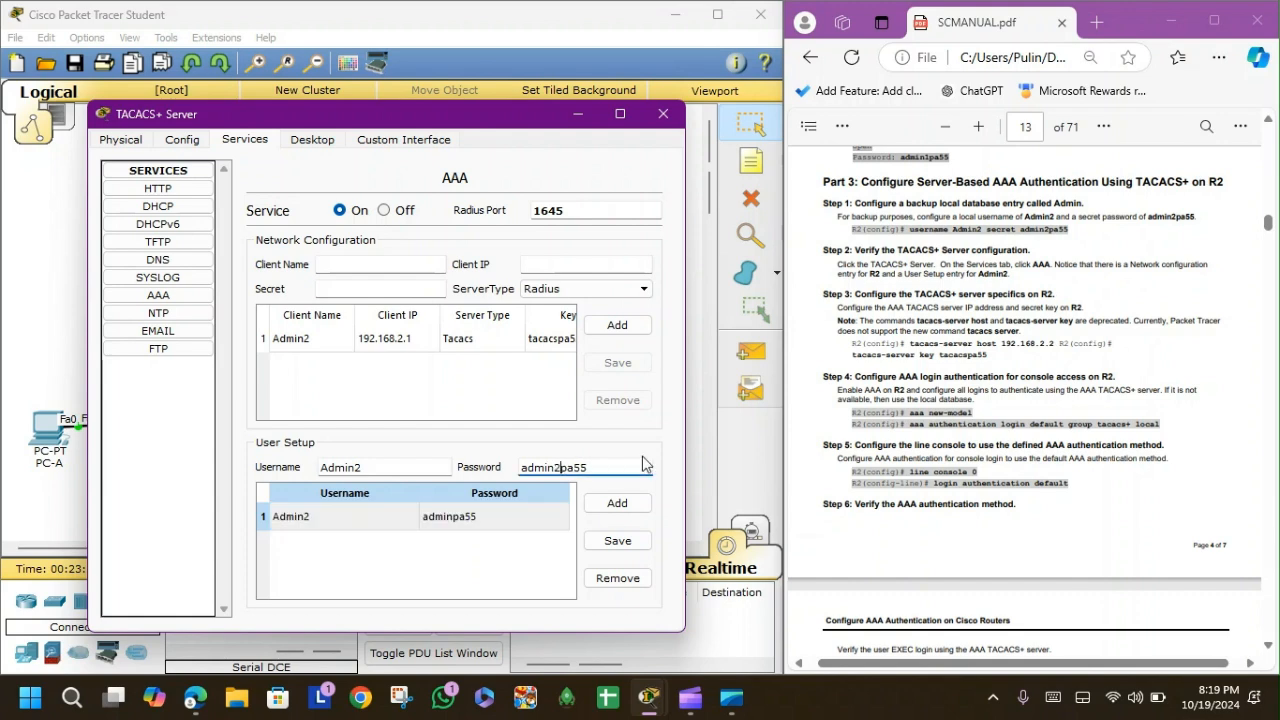
click(615, 541)
click(663, 113)
On R2's CLI, exit interface mode and create local user Admin2 with its secret password.
click(344, 322)
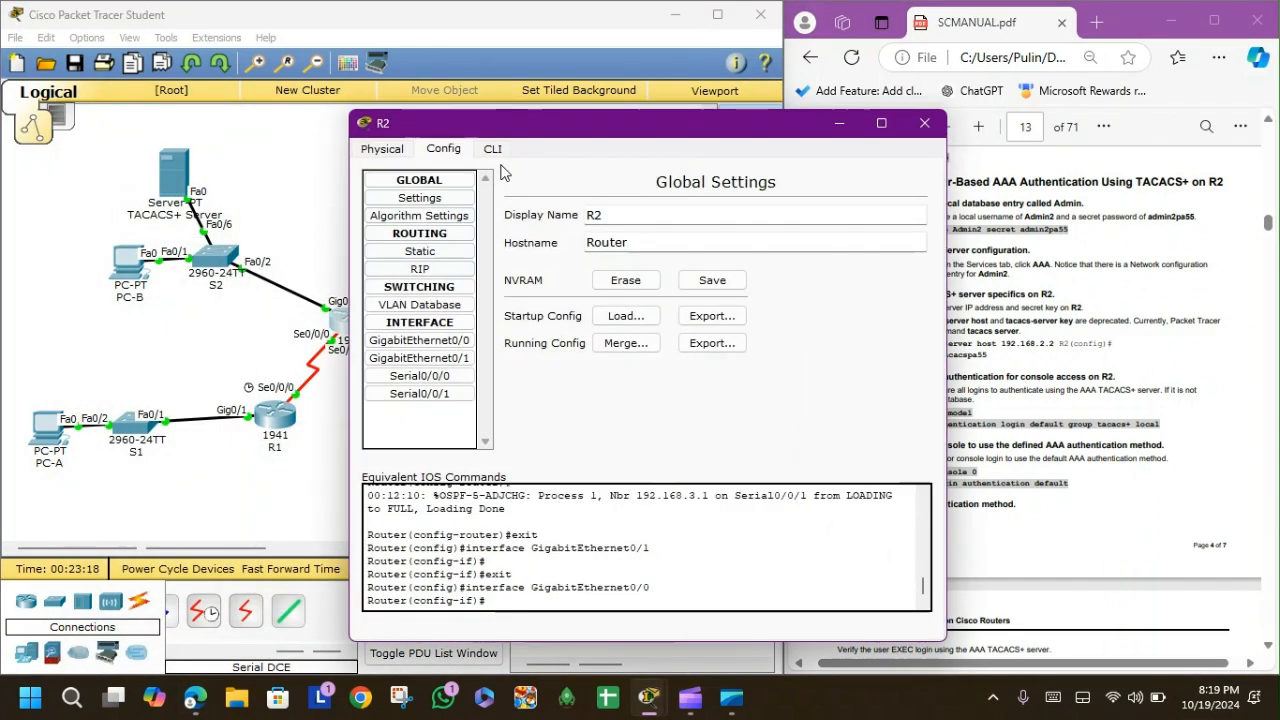
click(492, 149)
key(Return)
key(Return)
key(Return)
text(exit)
key(Return)
drag(660, 123, 447, 88)
text(usern)
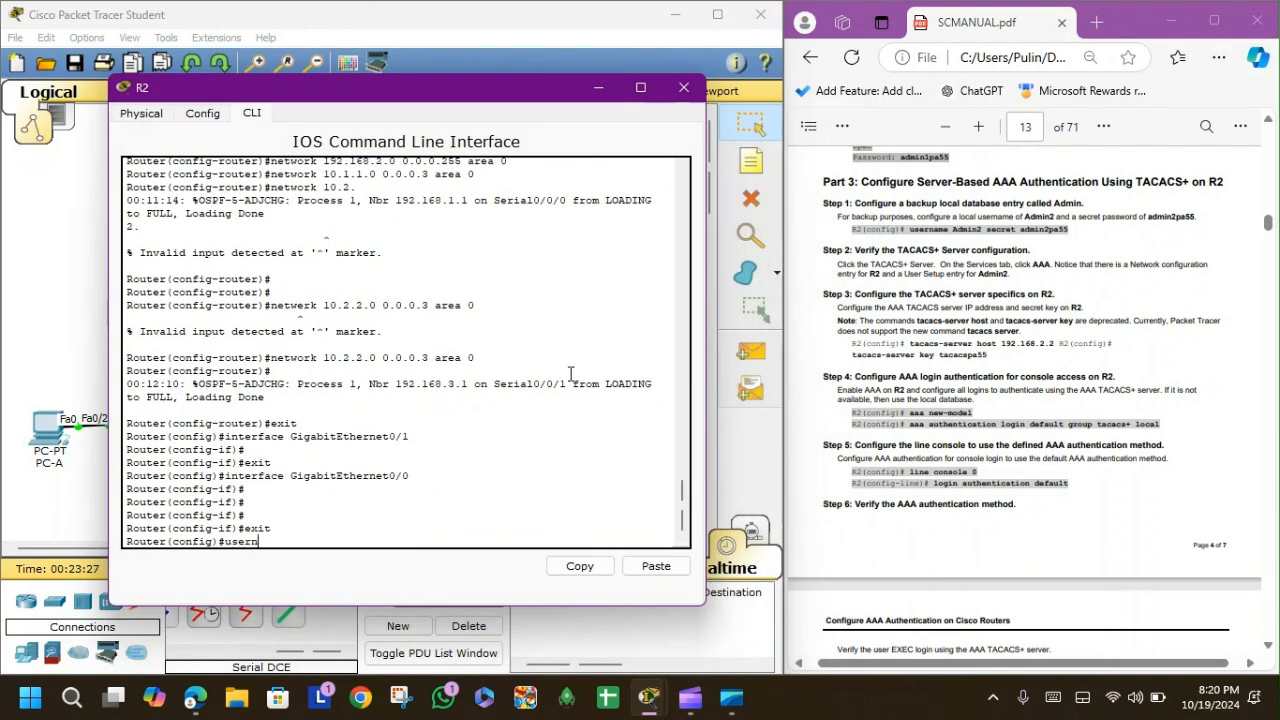
text(ame Admin2 secret admin2pa)
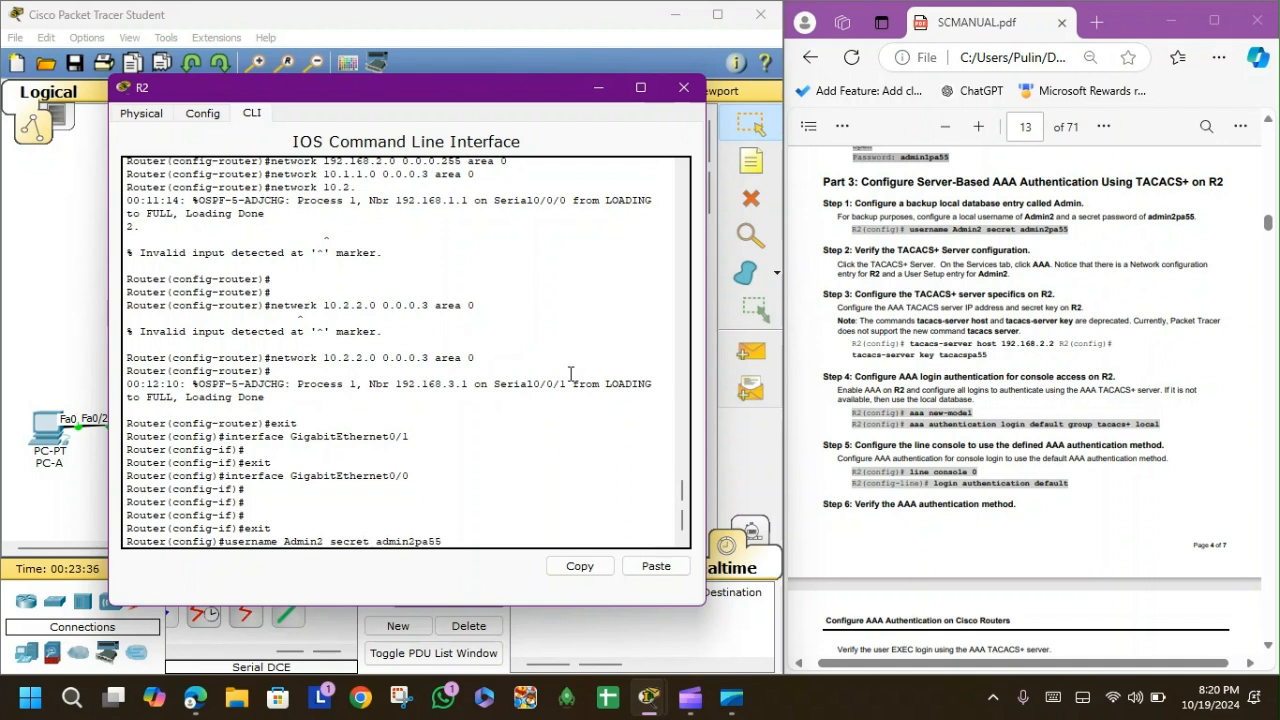
text(55)
key(Return)
key(Return)
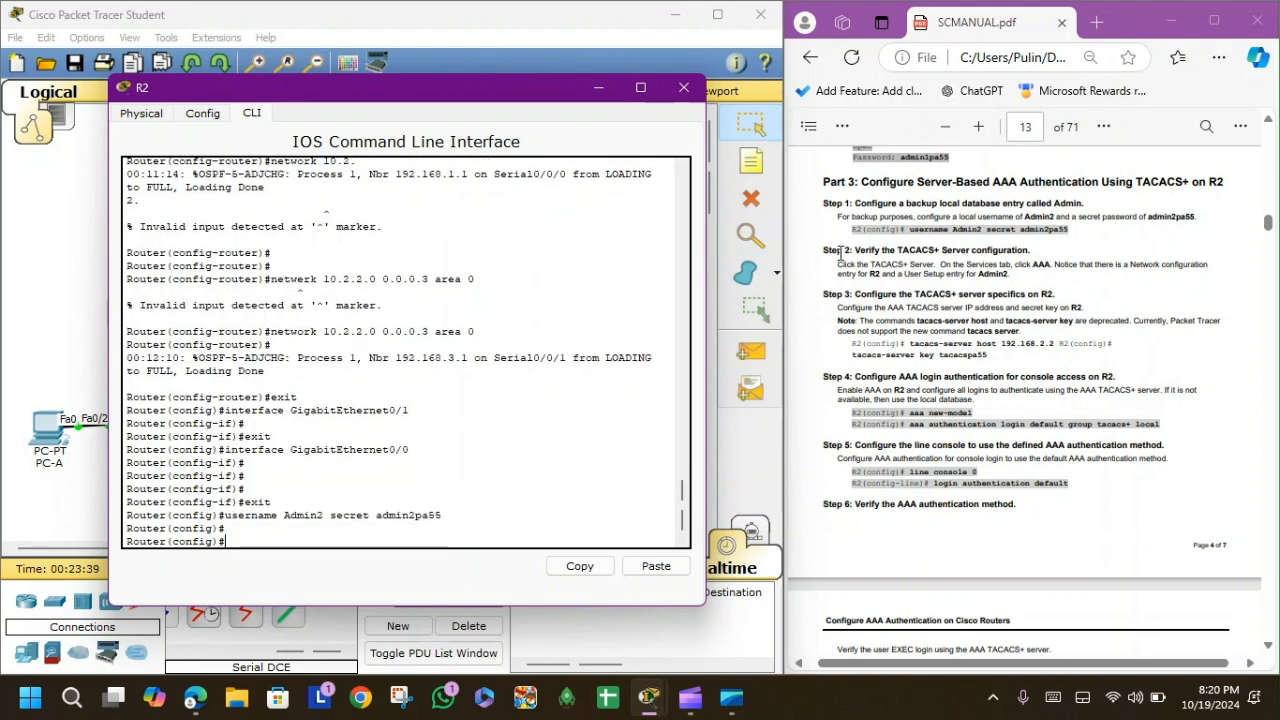
Highlight the manual's Step 2 heading and bring the topology forward.
drag(846, 250, 1010, 273)
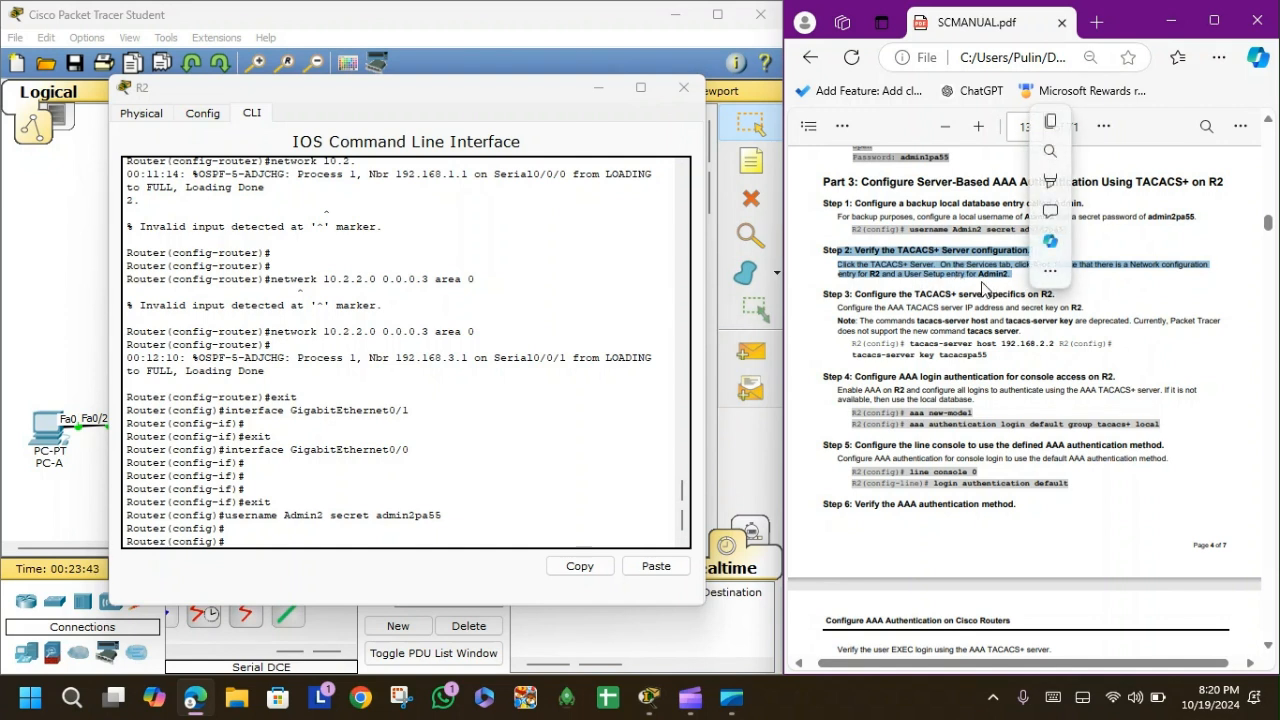
click(950, 275)
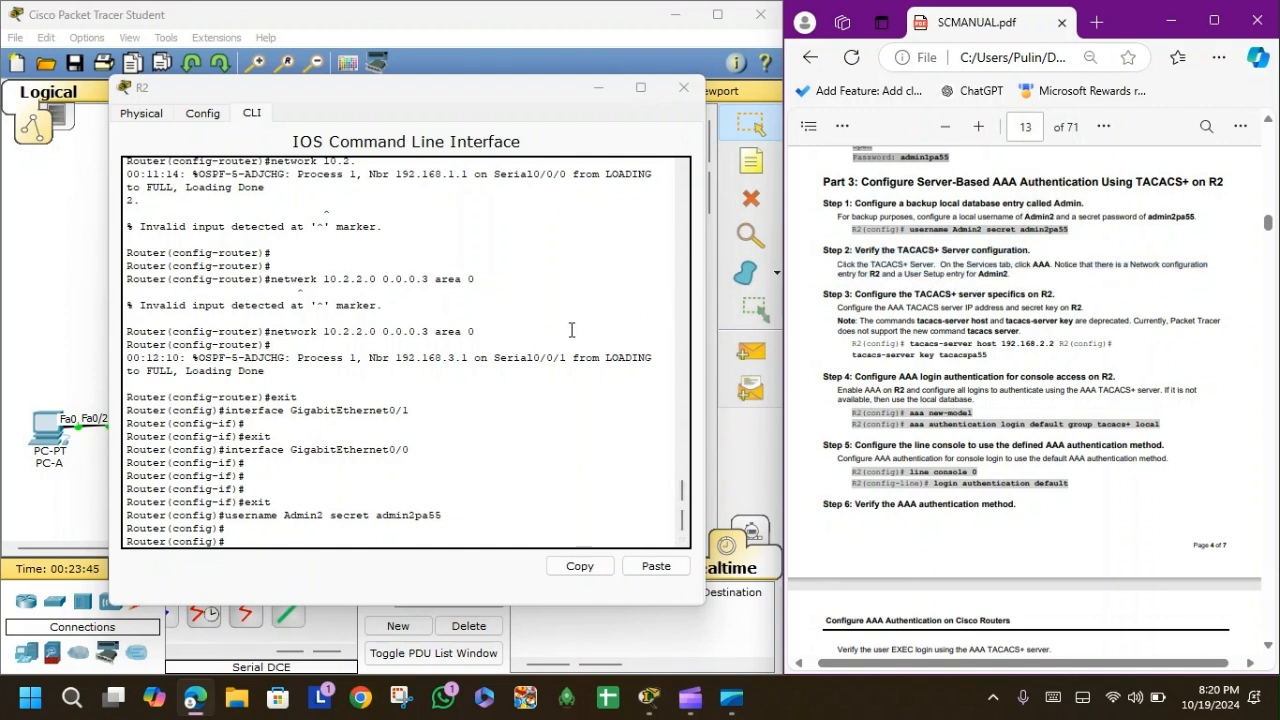
click(61, 260)
Check the TACACS+ Server's AAA client and user lists, then reopen R2's console window.
click(165, 182)
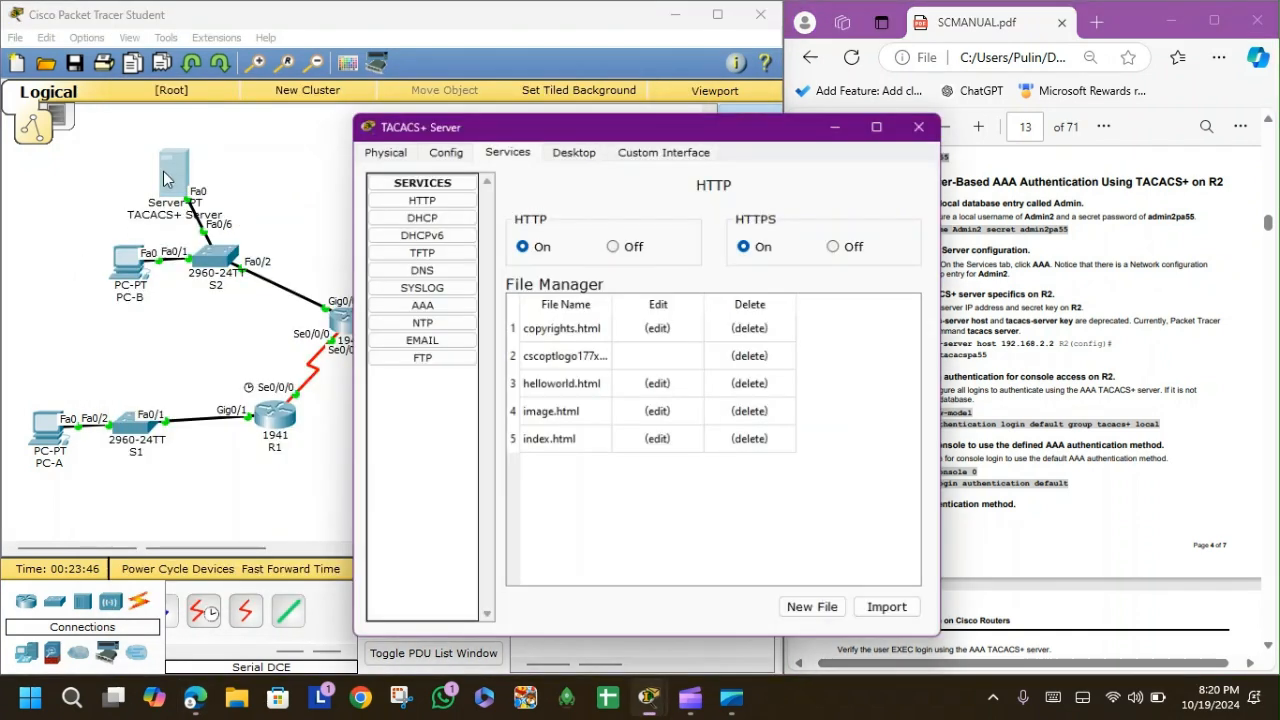
click(419, 304)
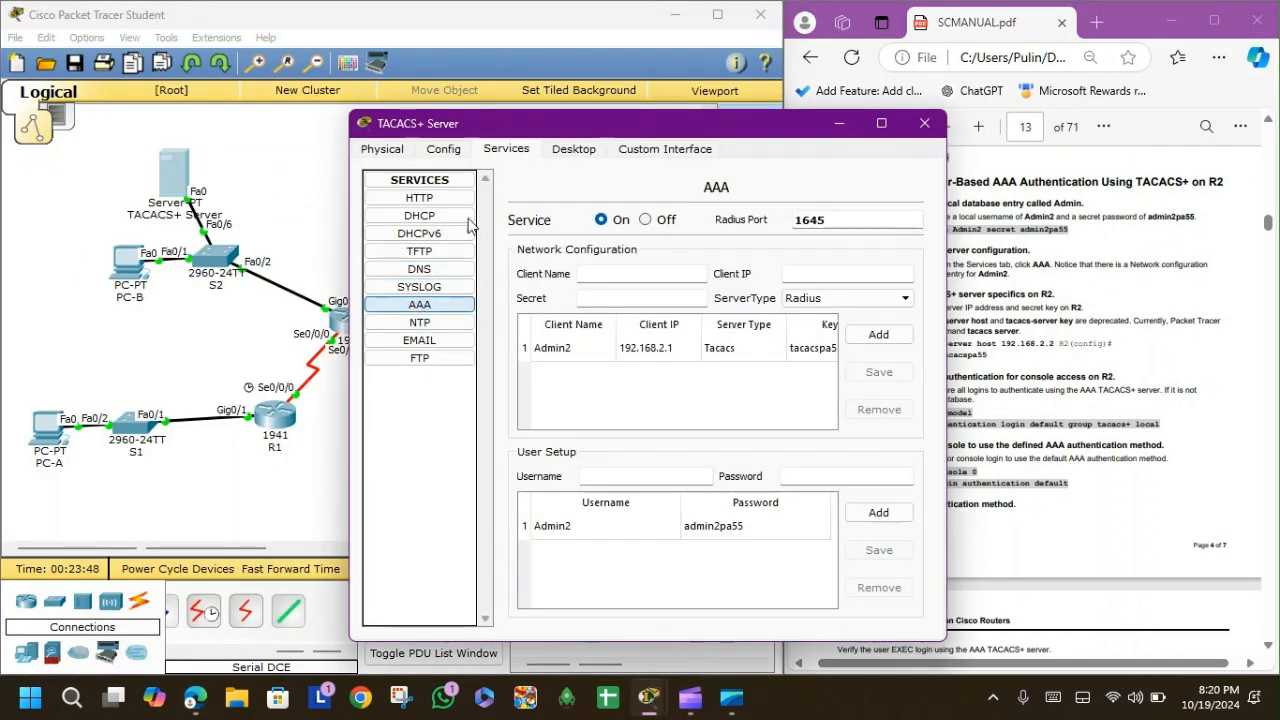
click(924, 123)
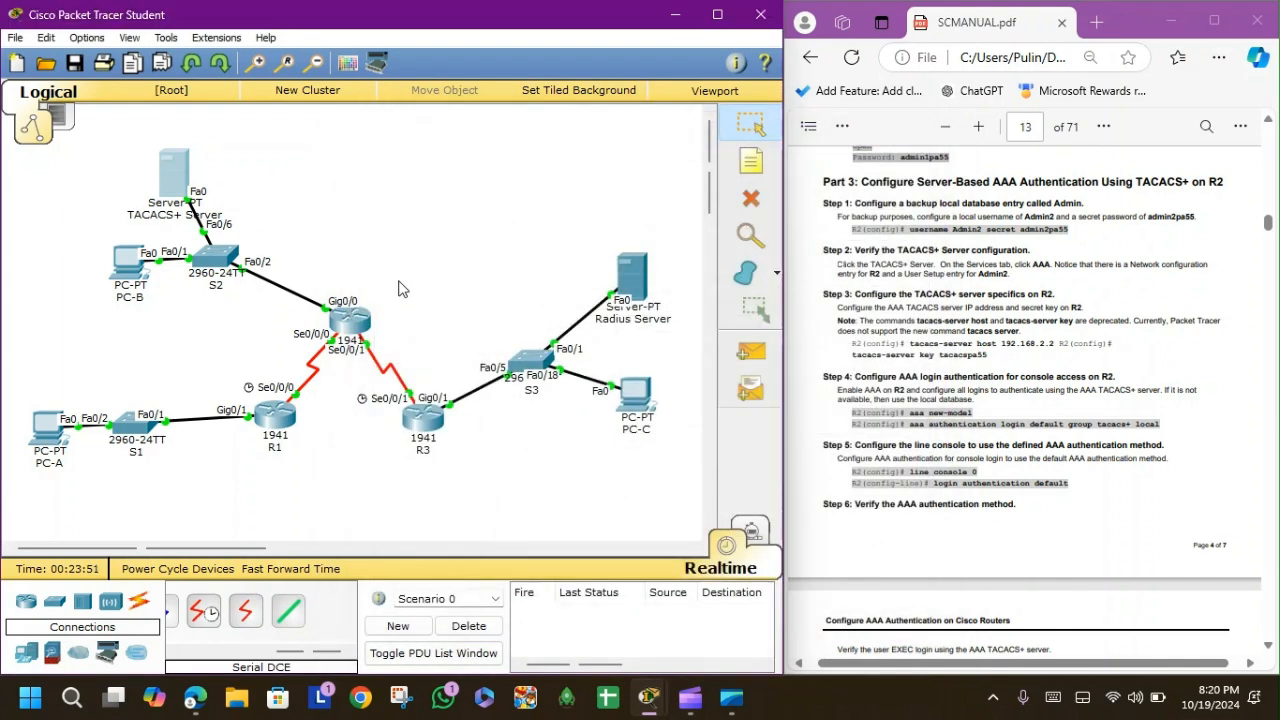
click(352, 318)
drag(452, 89, 381, 67)
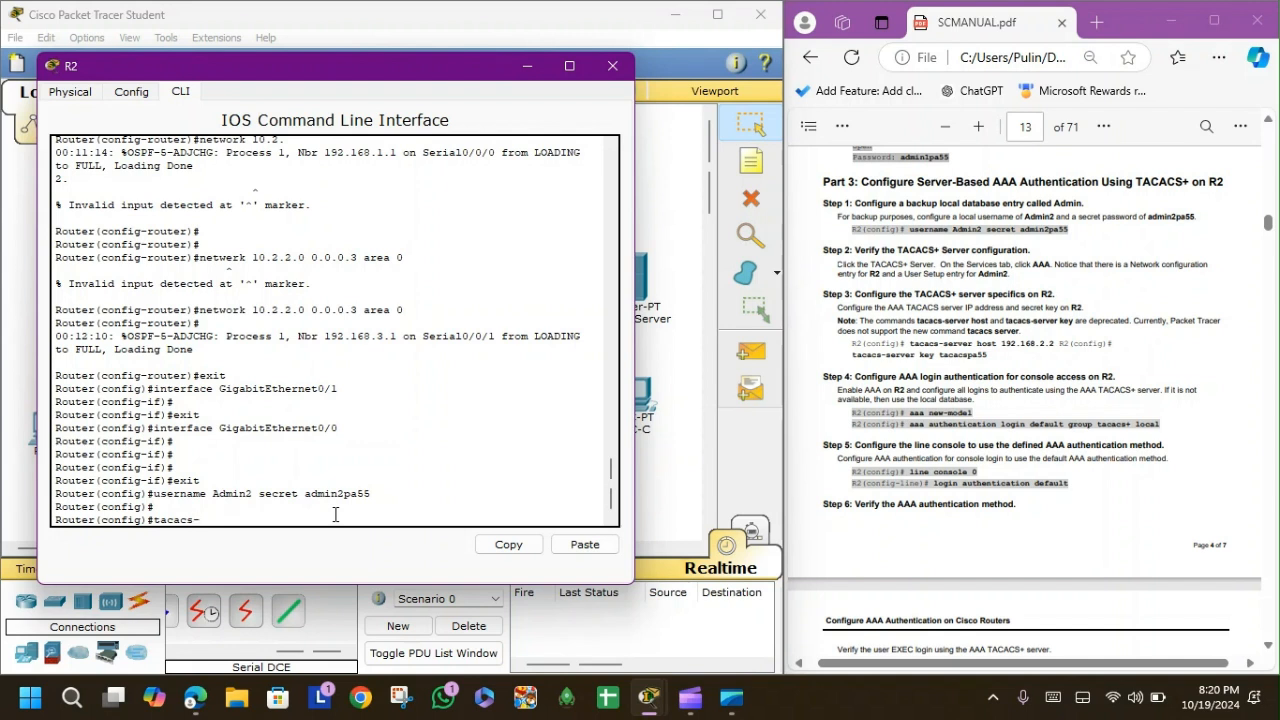
Point R2 at TACACS+ host 192.168.2.2 with its key, enable aaa new-model, and set default login to tacacs+ then local.
text(erver host 192.168.2.2)
key(Return)
text(tacacs)
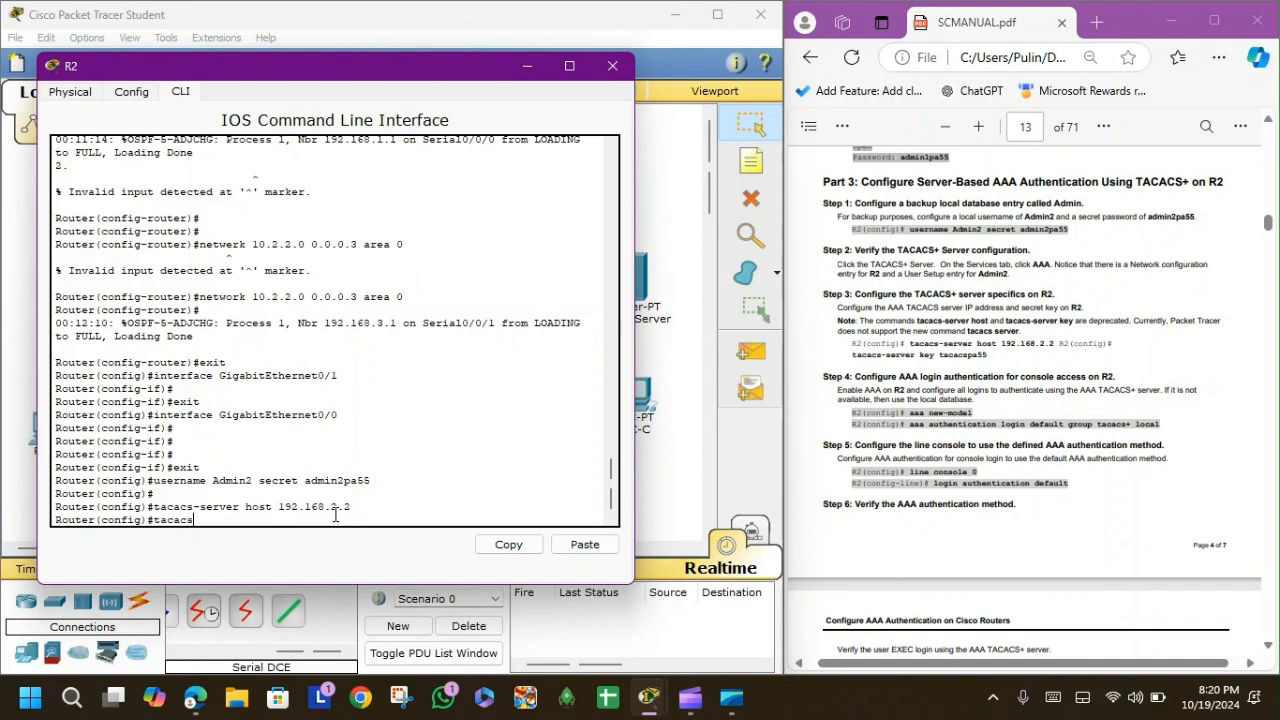
text(-server key tacacspa55)
key(Return)
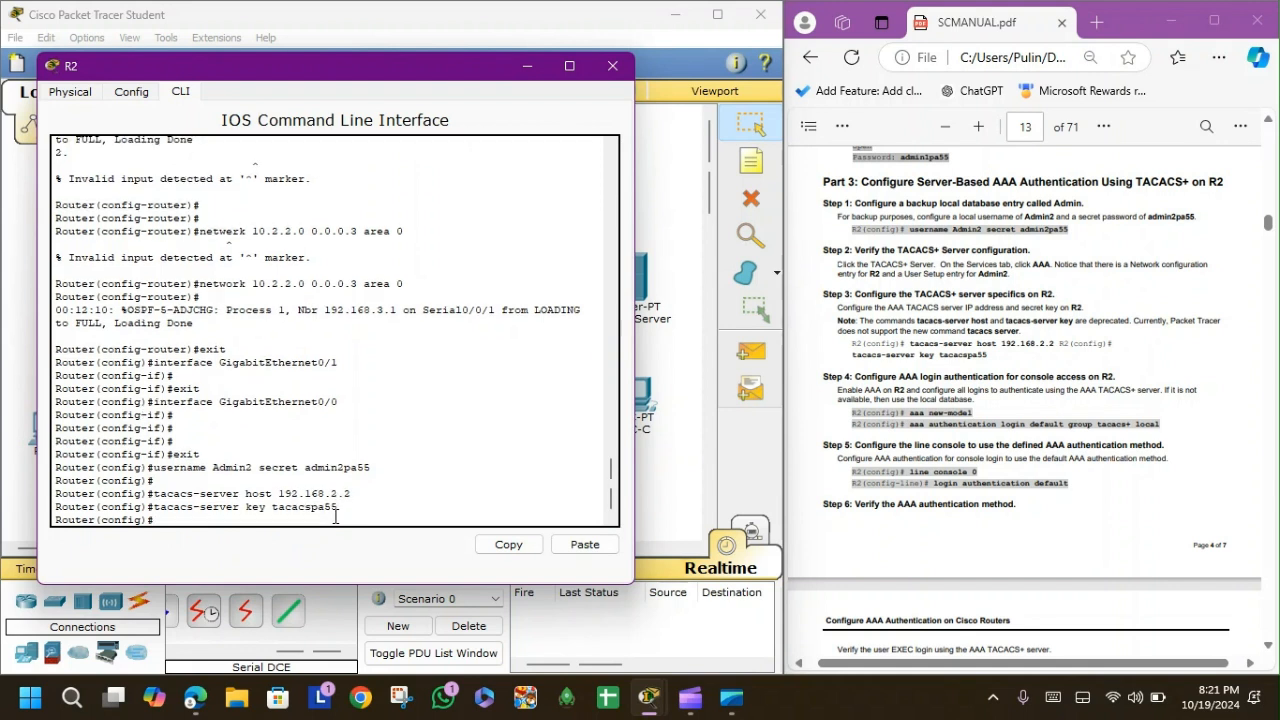
text(aaa new-model)
key(Return)
text(aaa authenticat)
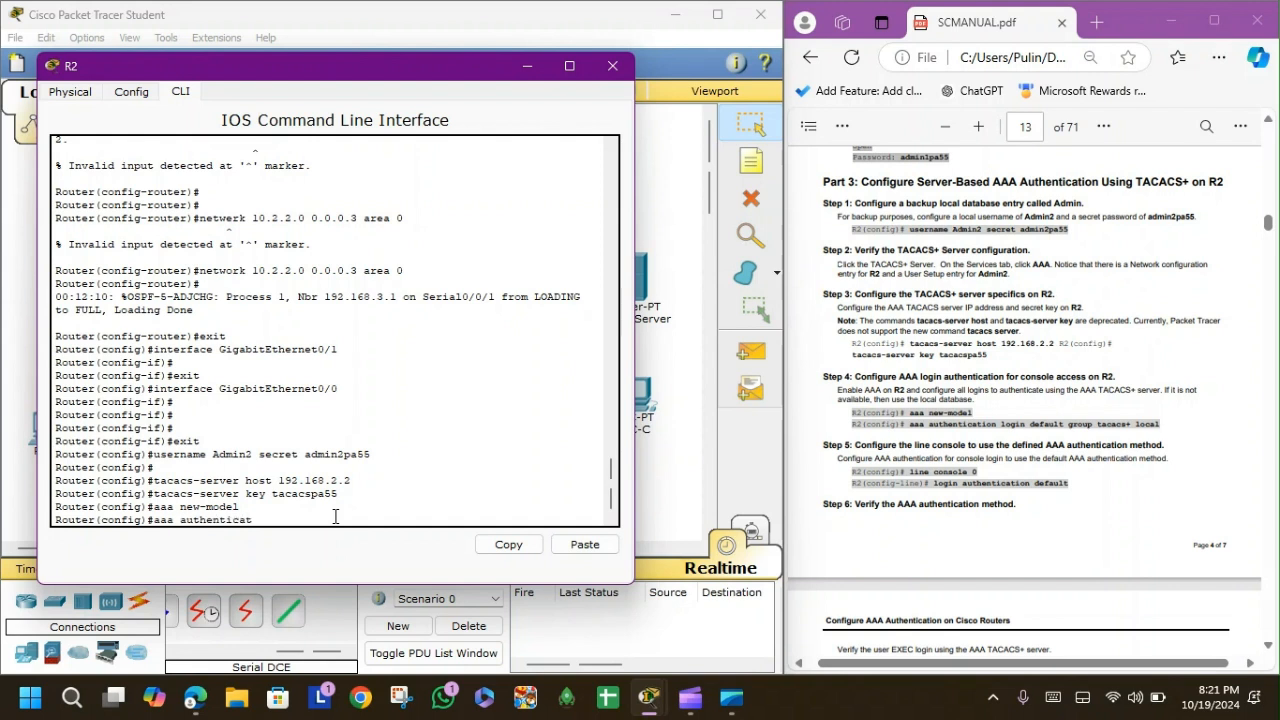
text(ion login default group tacacs+ local)
key(Return)
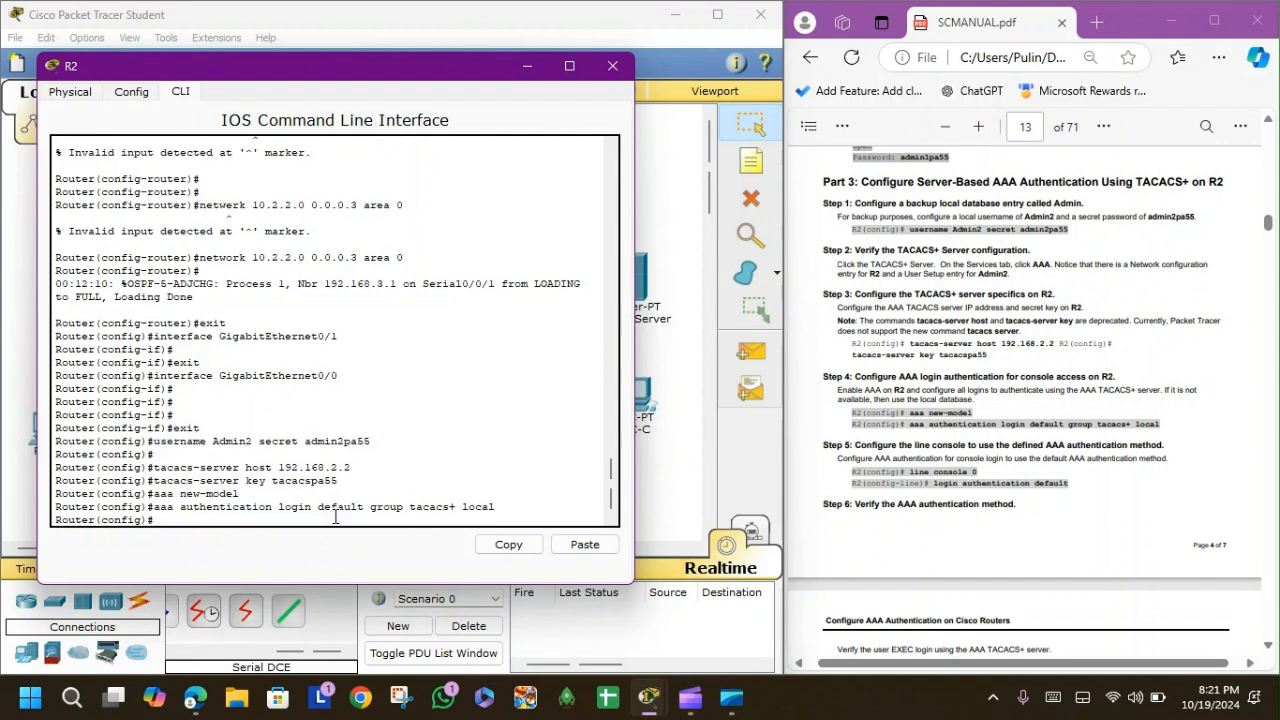
Apply default login authentication to line console 0 and exit configuration mode.
text(line console 0)
key(Return)
key(Return)
text(login authentication default)
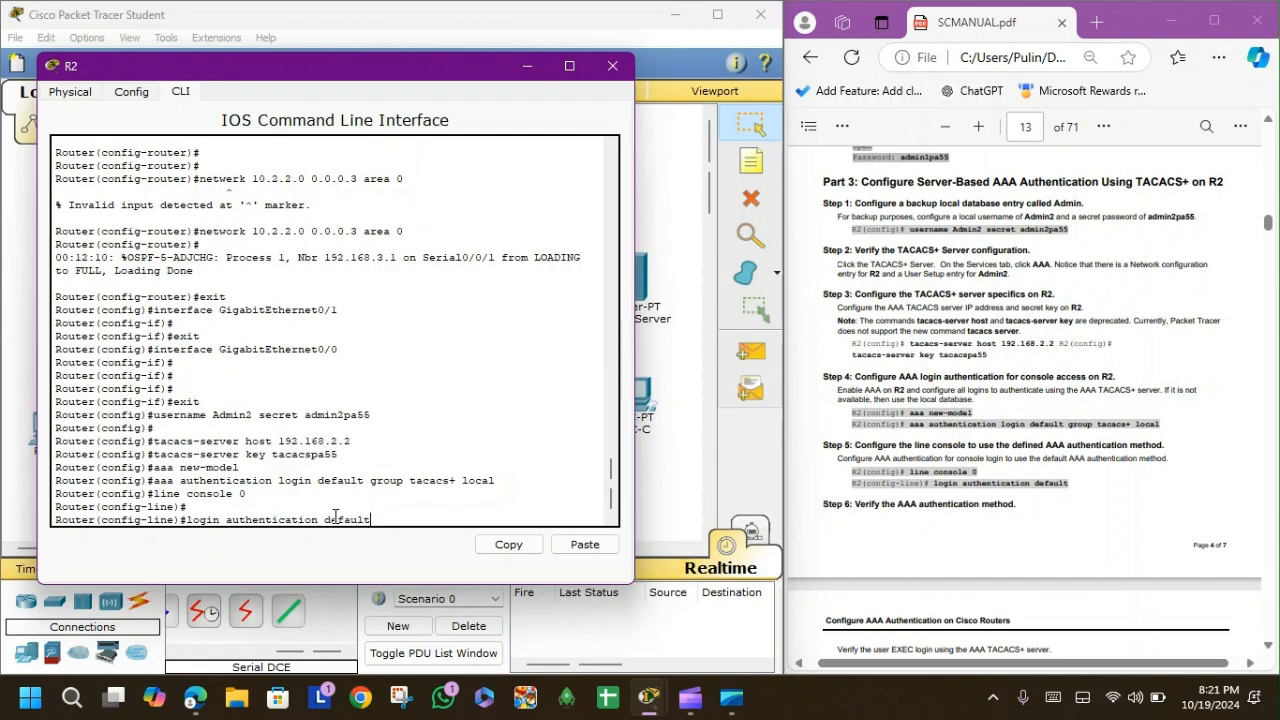
key(Return)
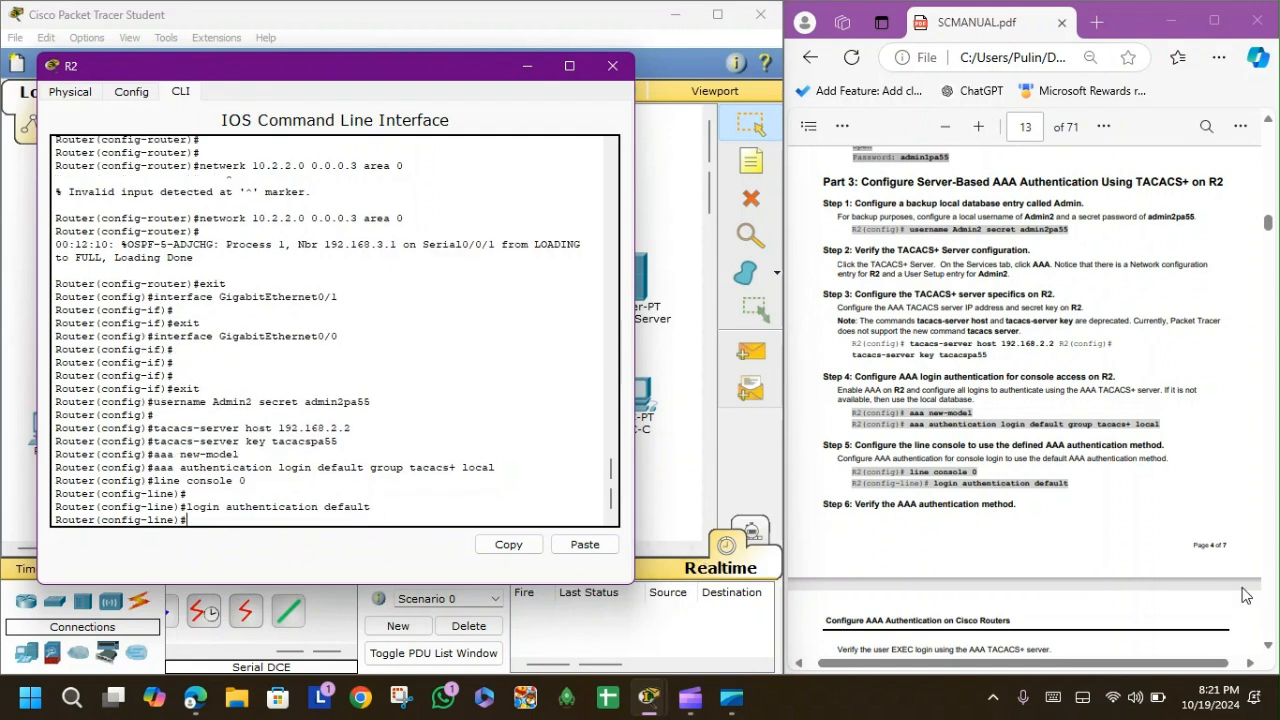
scroll(1067, 460, down, 1)
scroll(1067, 460, down, 2)
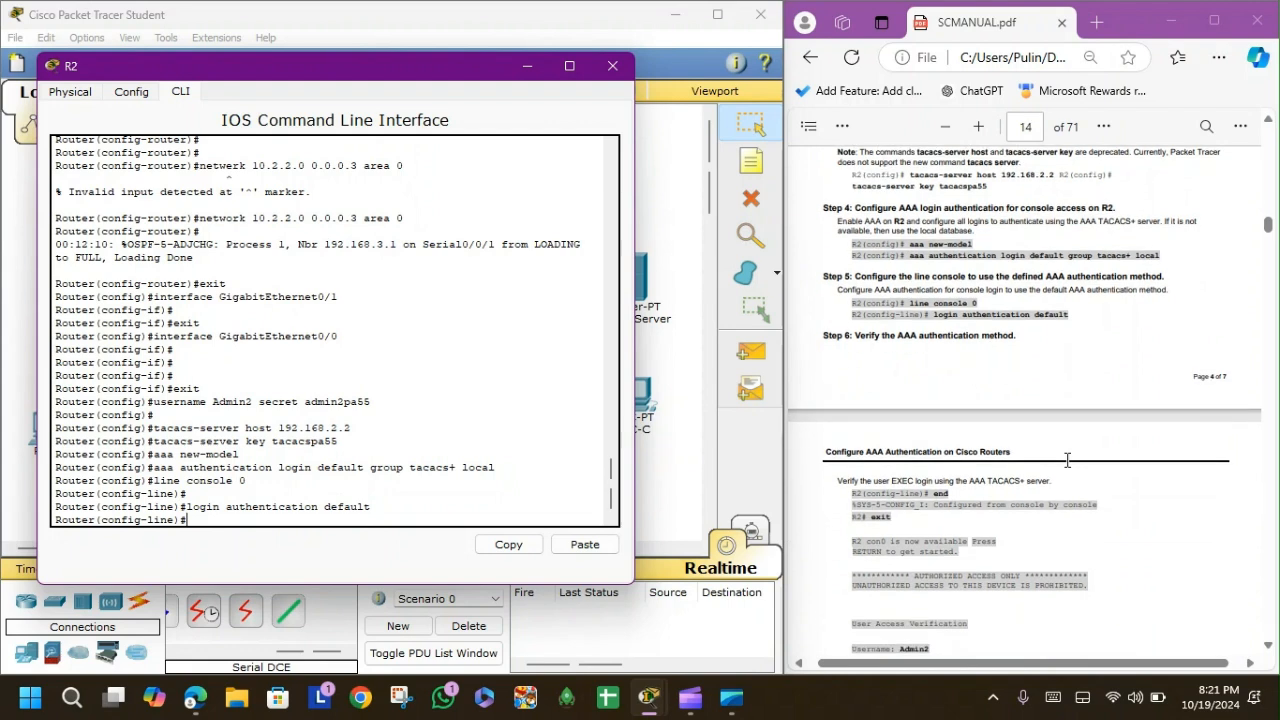
text(end)
key(Return)
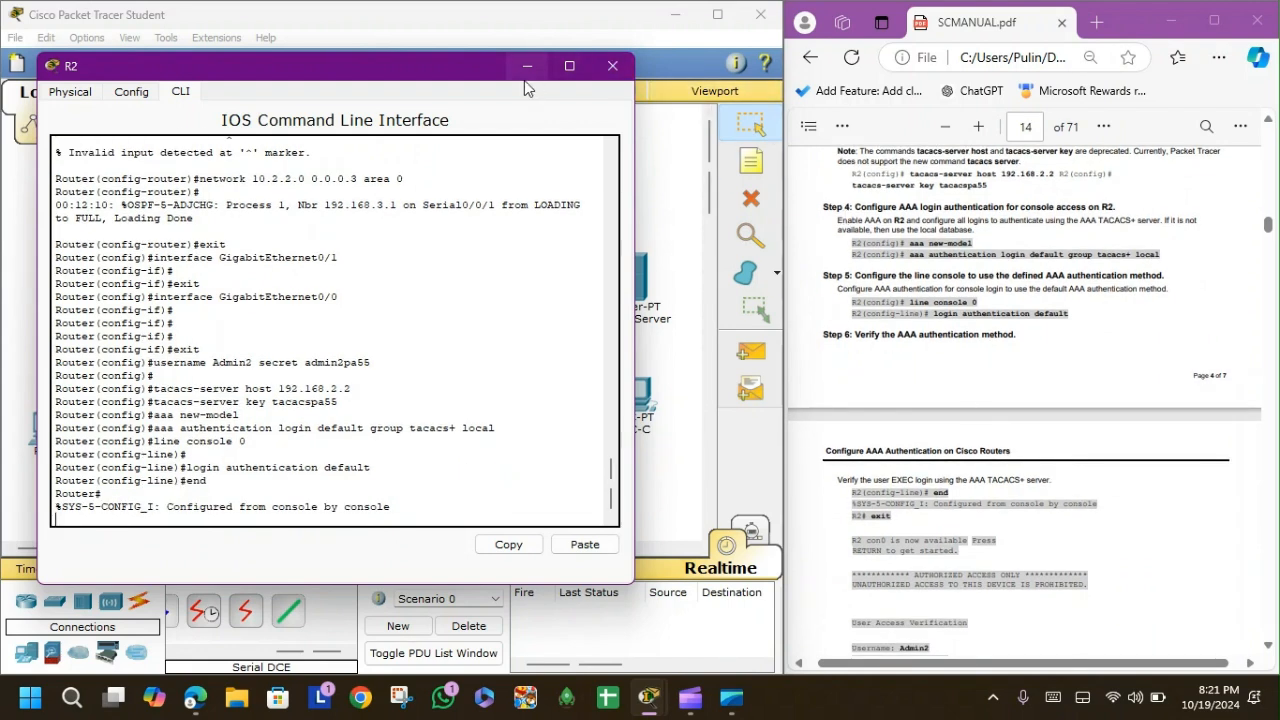
Log out of R2's console and log back in as Admin2 with its password.
key(Return)
text(exit)
key(Return)
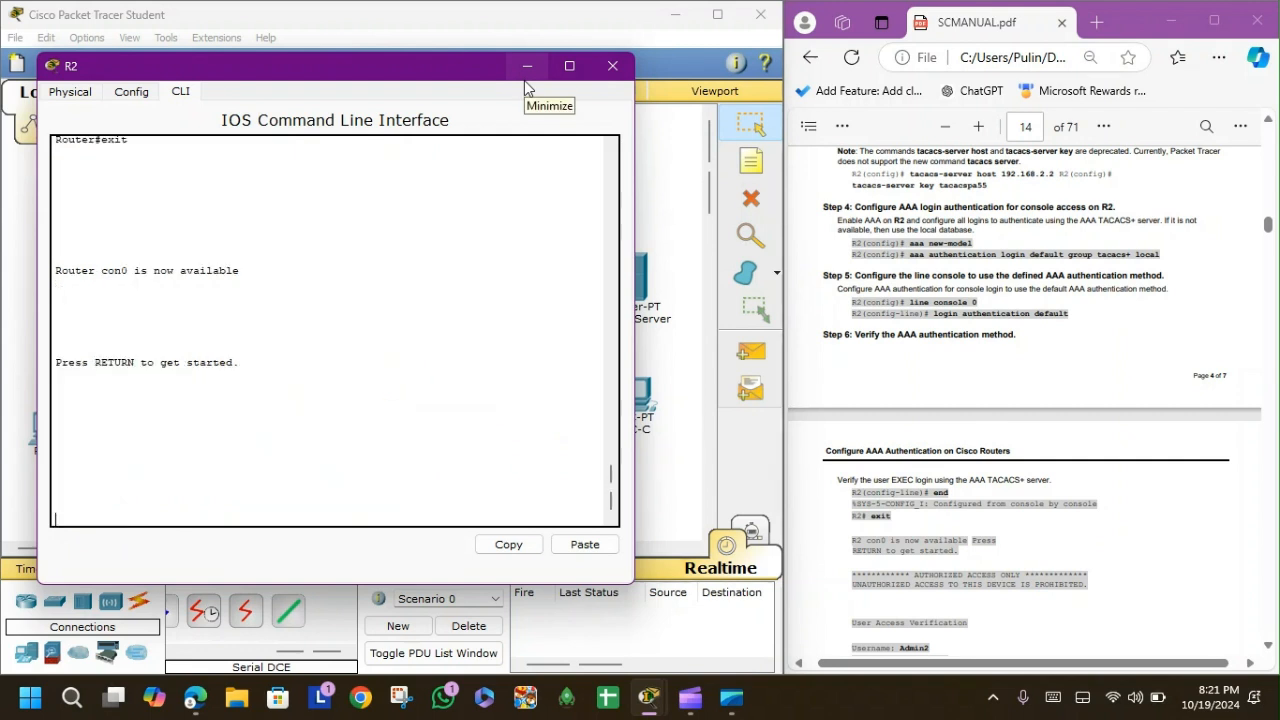
key(Return)
text(Admin2)
key(Return)
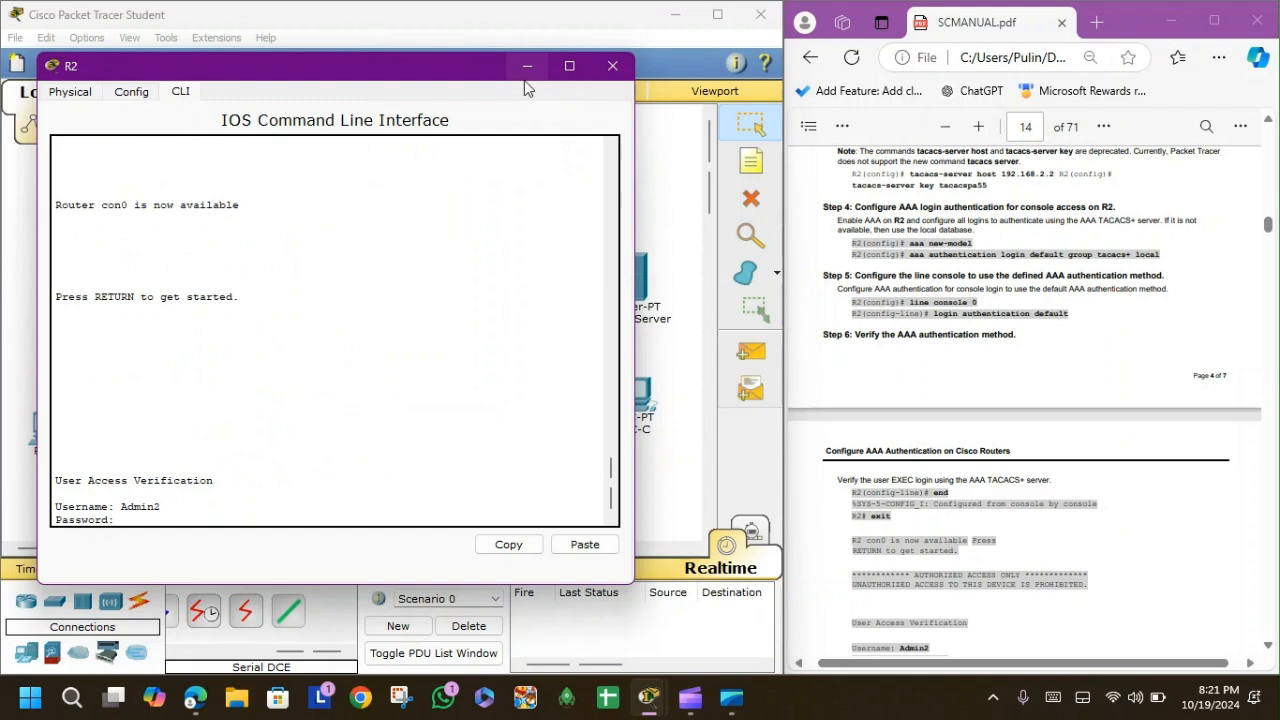
key(Return)
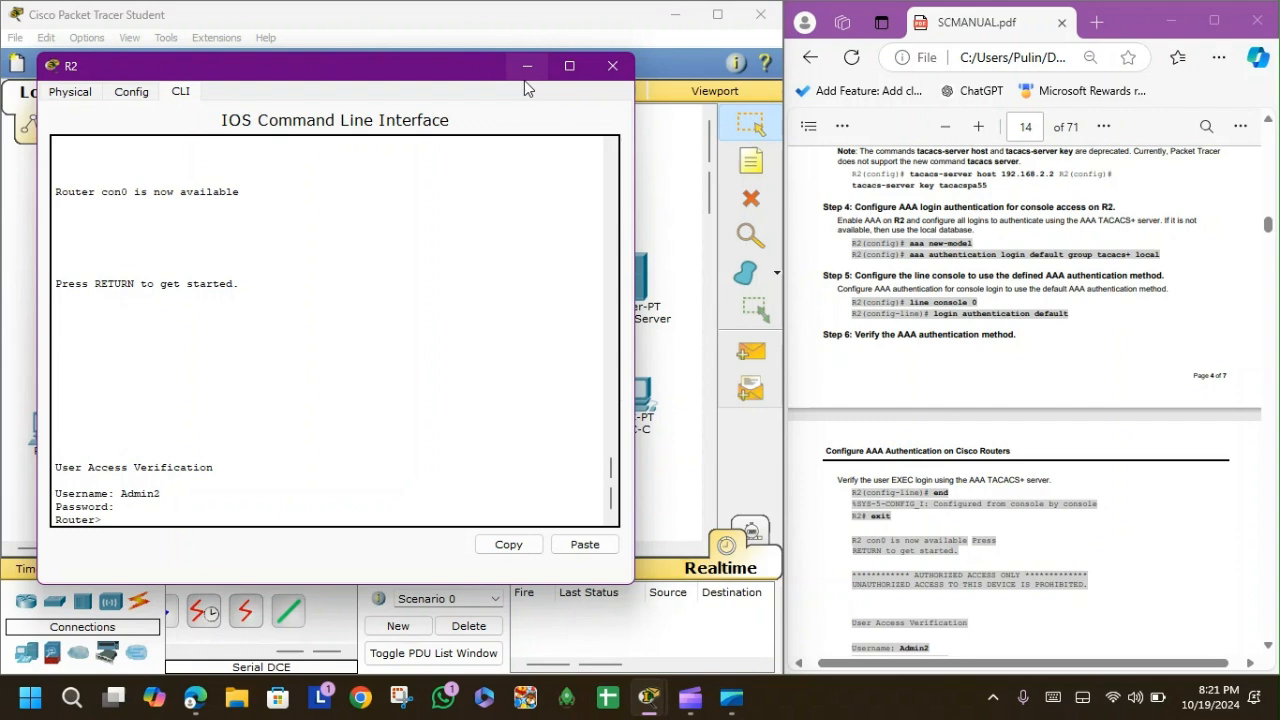
Enter privileged and global configuration modes with en and conf t, then close R2.
text(en)
key(Return)
text(conf t)
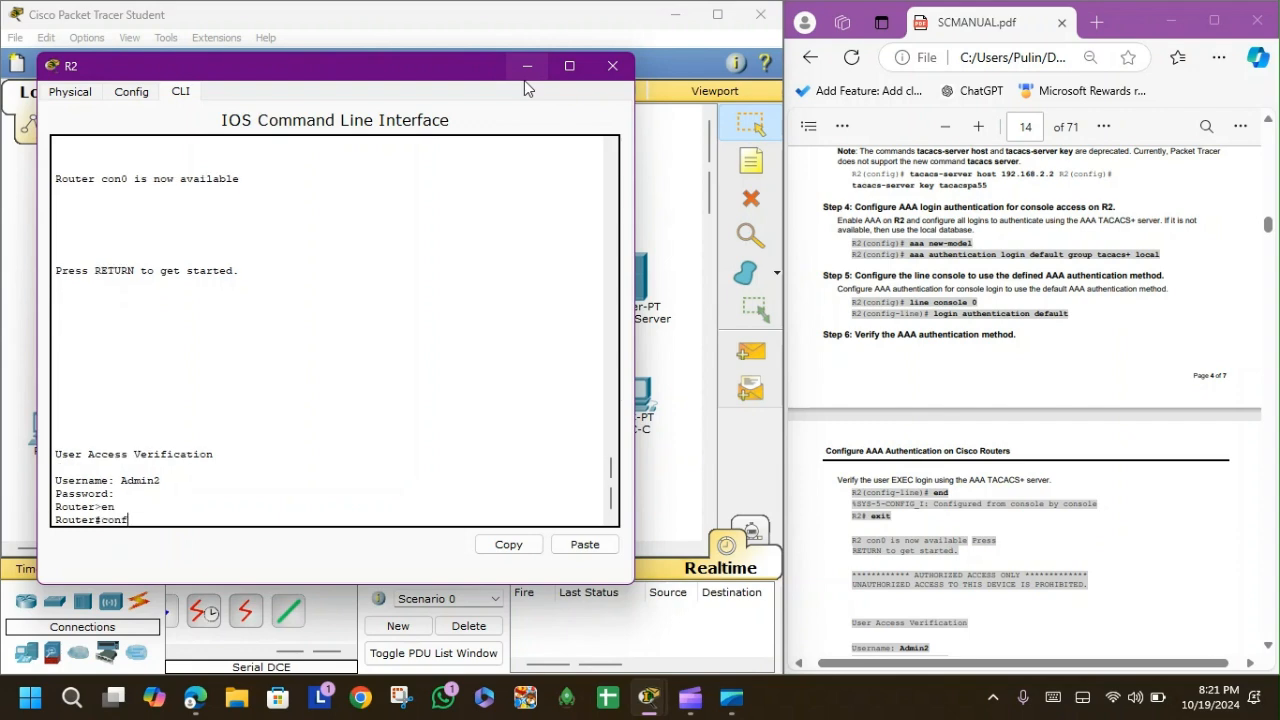
key(Return)
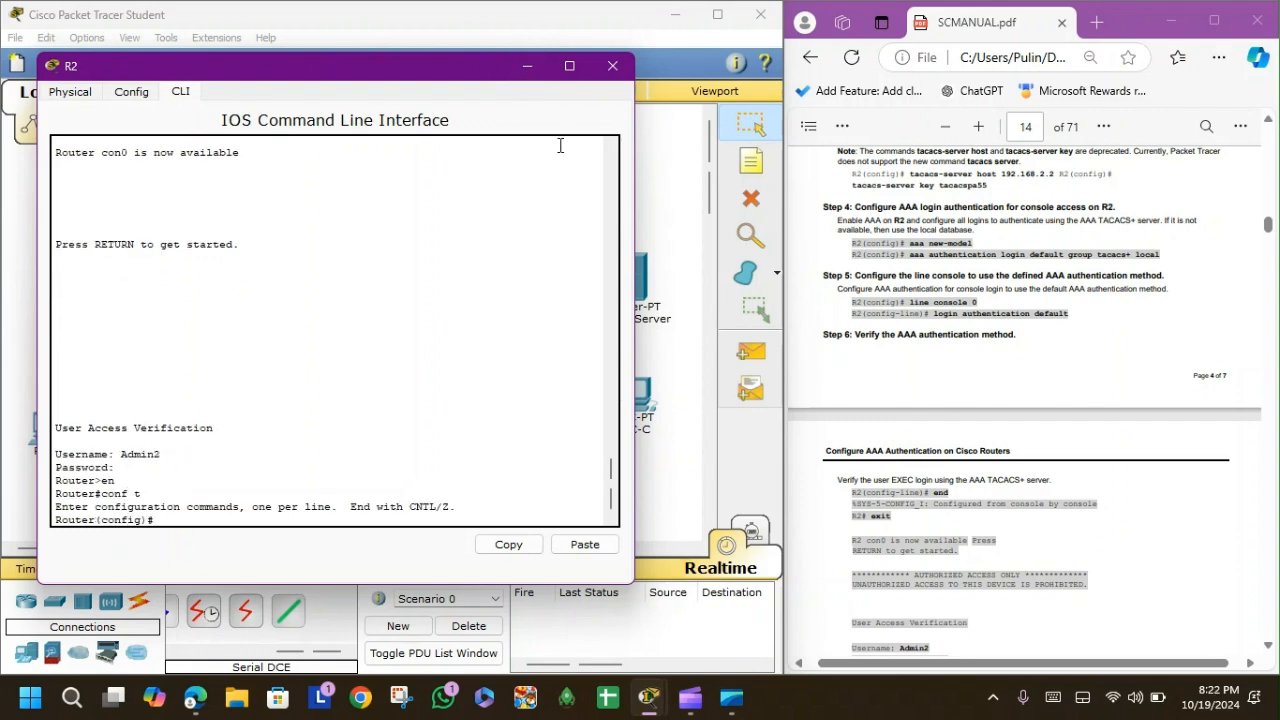
click(612, 66)
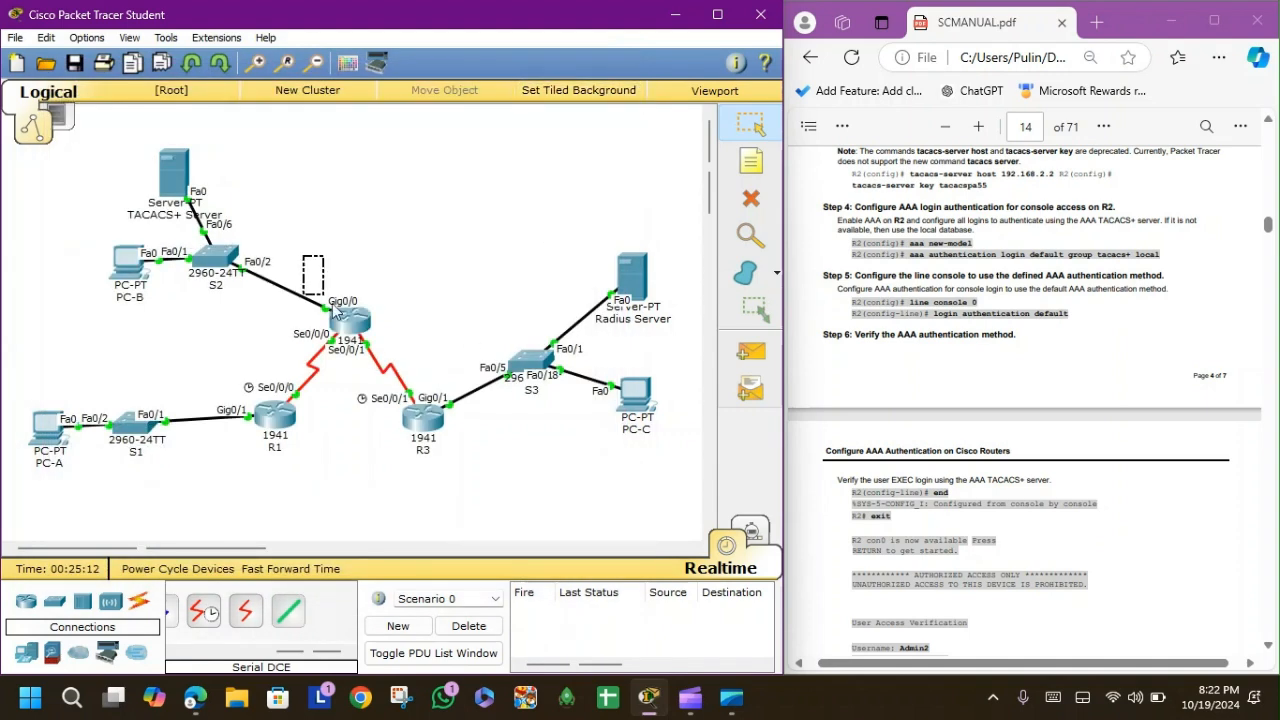
Review the TACACS+ Server's AAA entries, scroll the manual to Part 4, and open the Radius Server.
drag(110, 121, 211, 227)
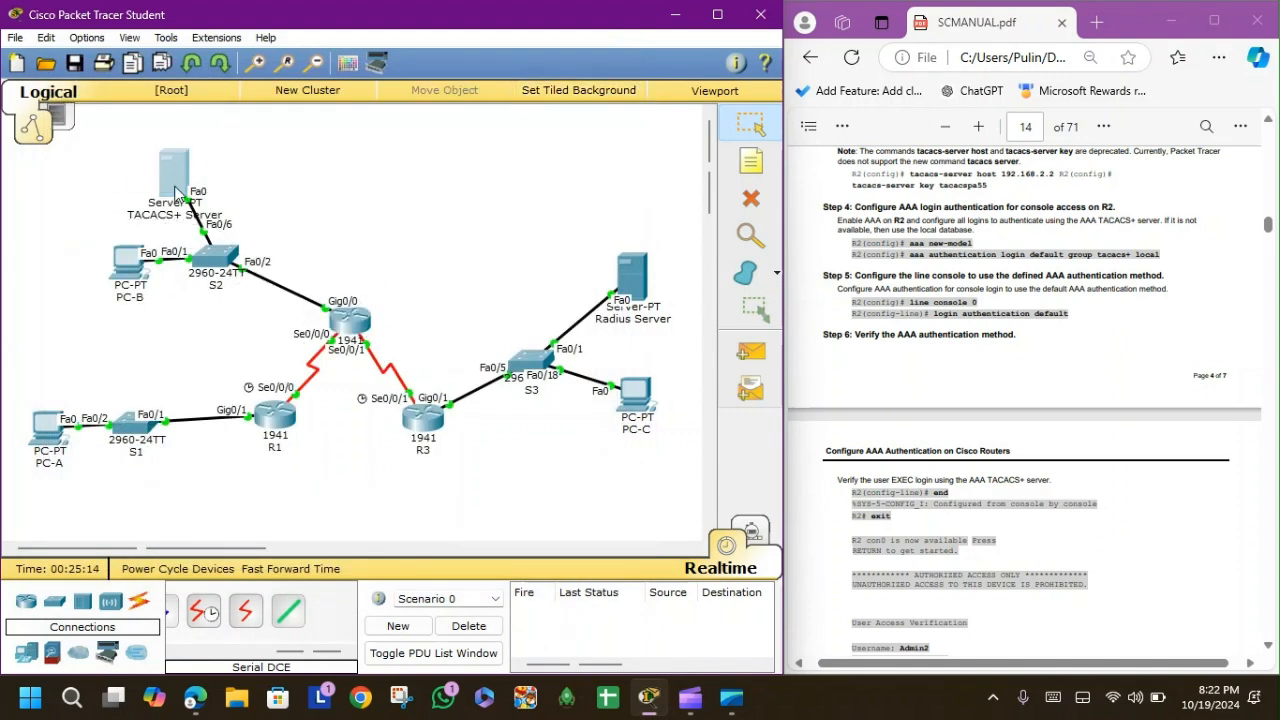
click(178, 188)
click(420, 304)
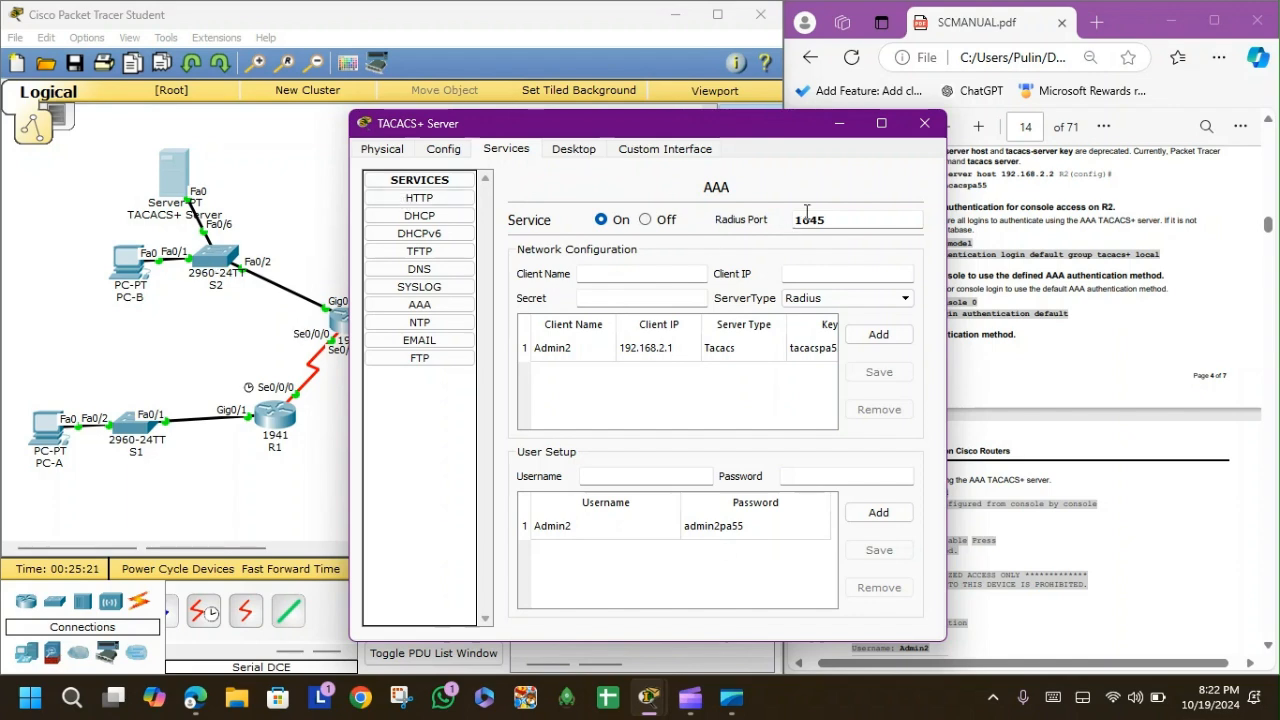
click(924, 123)
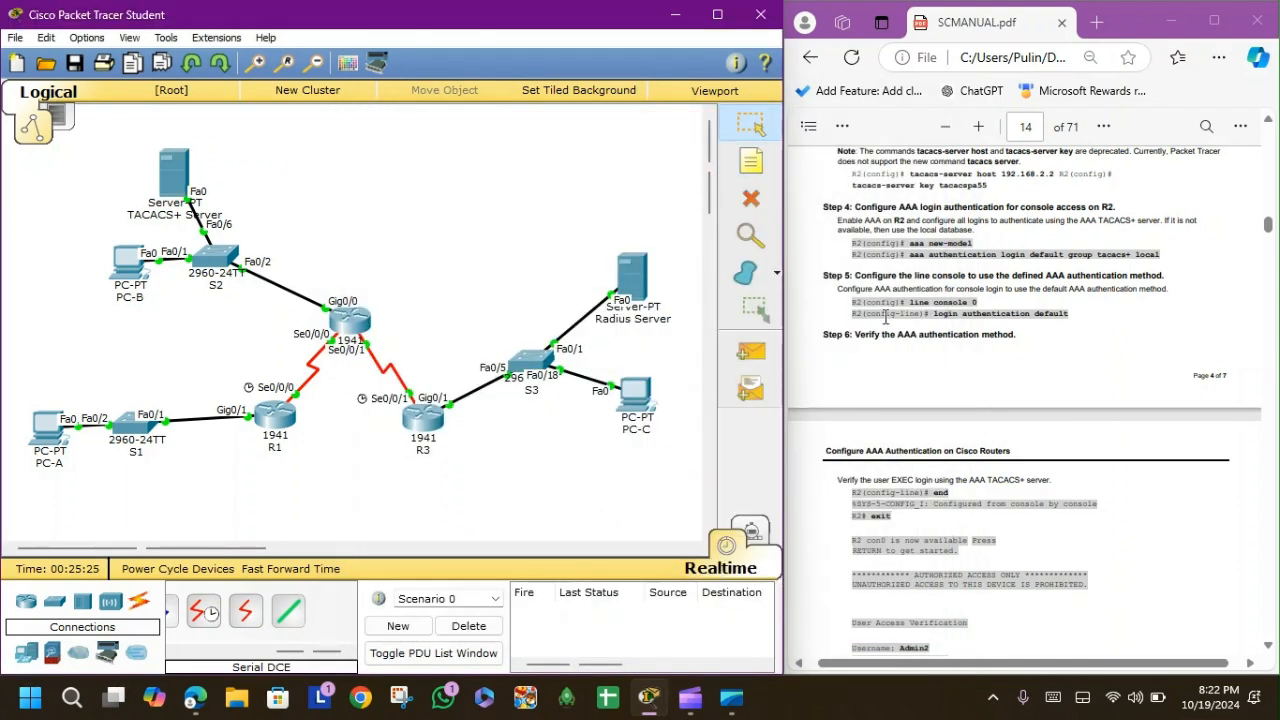
scroll(953, 433, down, 5)
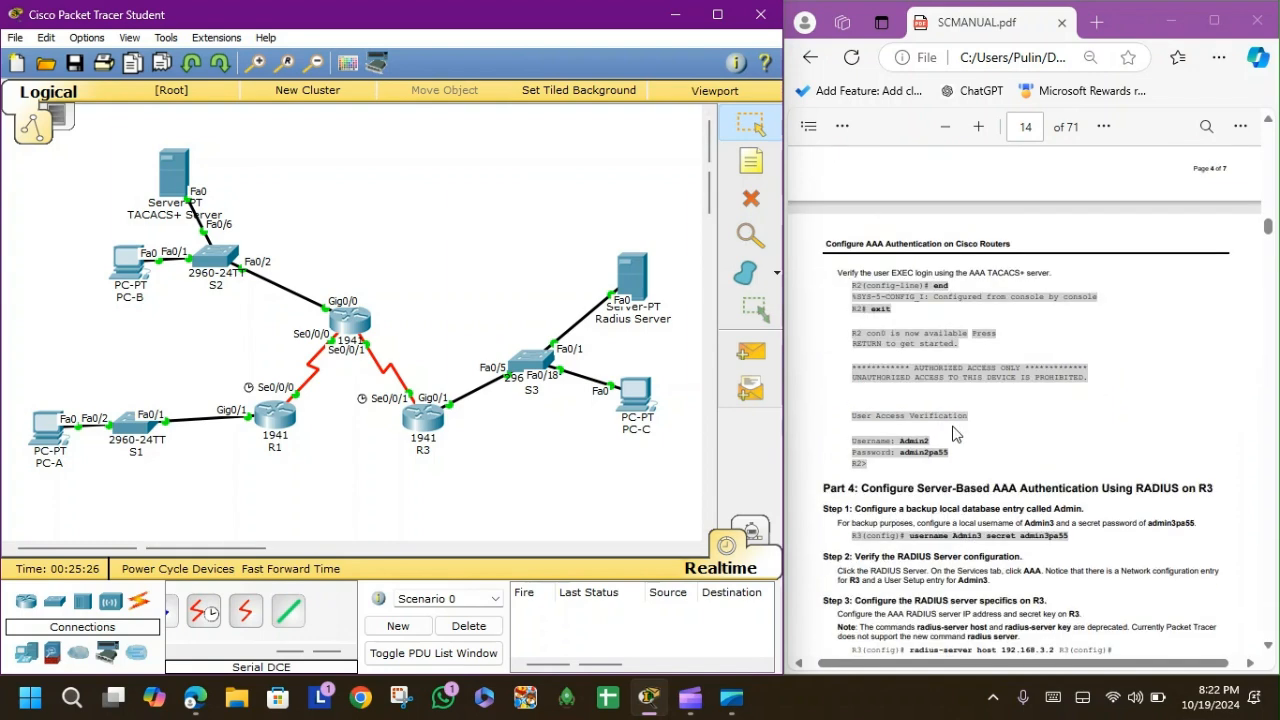
scroll(953, 433, down, 1)
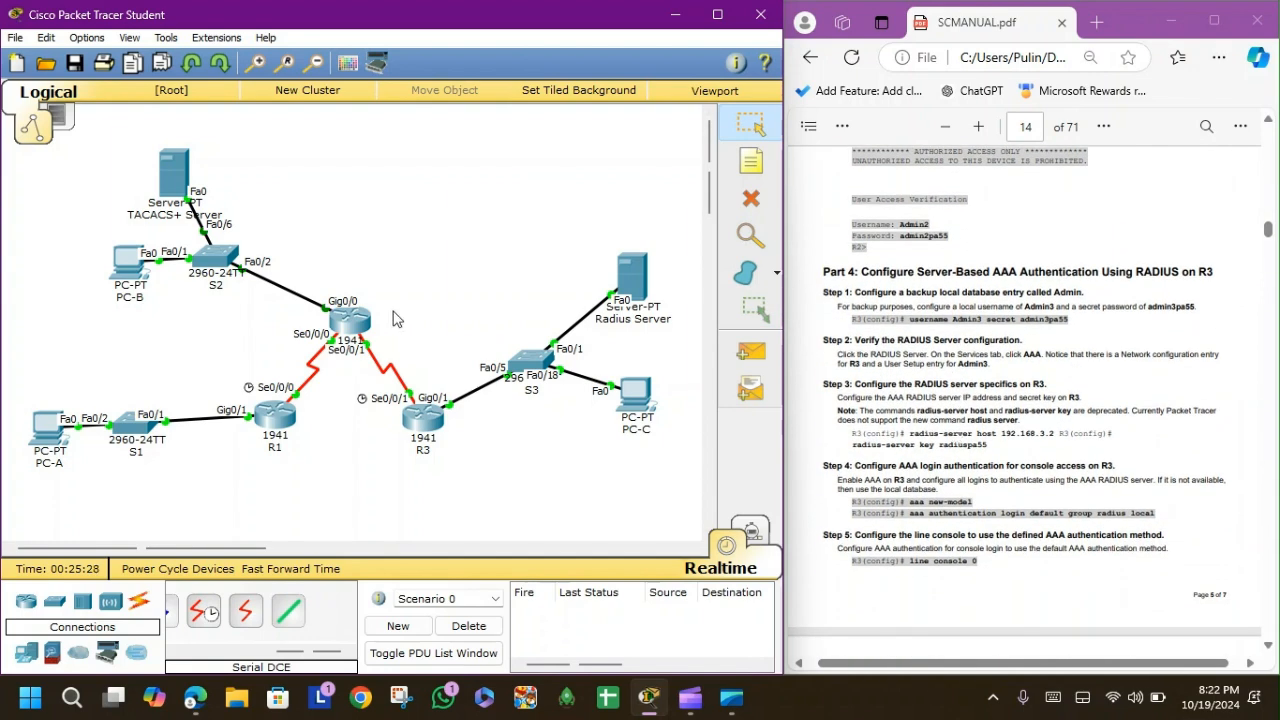
click(632, 280)
Reposition the Radius Server window beside the topology.
drag(557, 130, 338, 96)
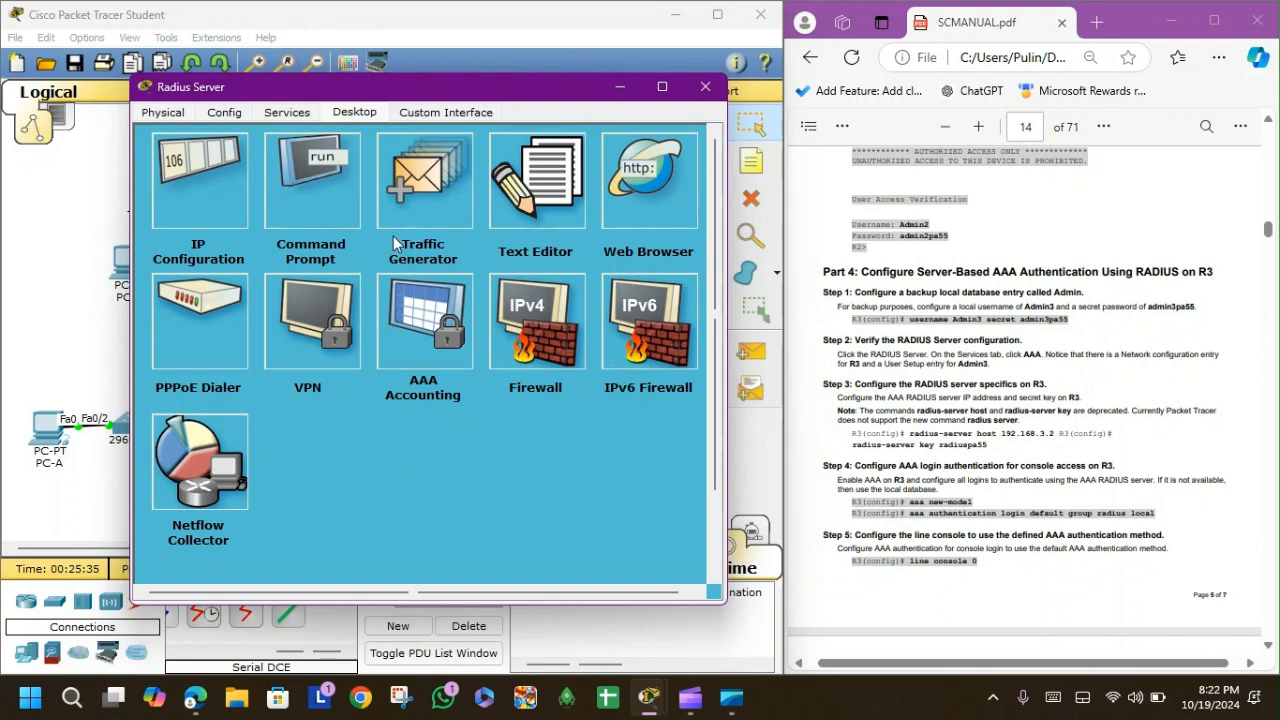
click(68, 234)
drag(300, 282, 384, 344)
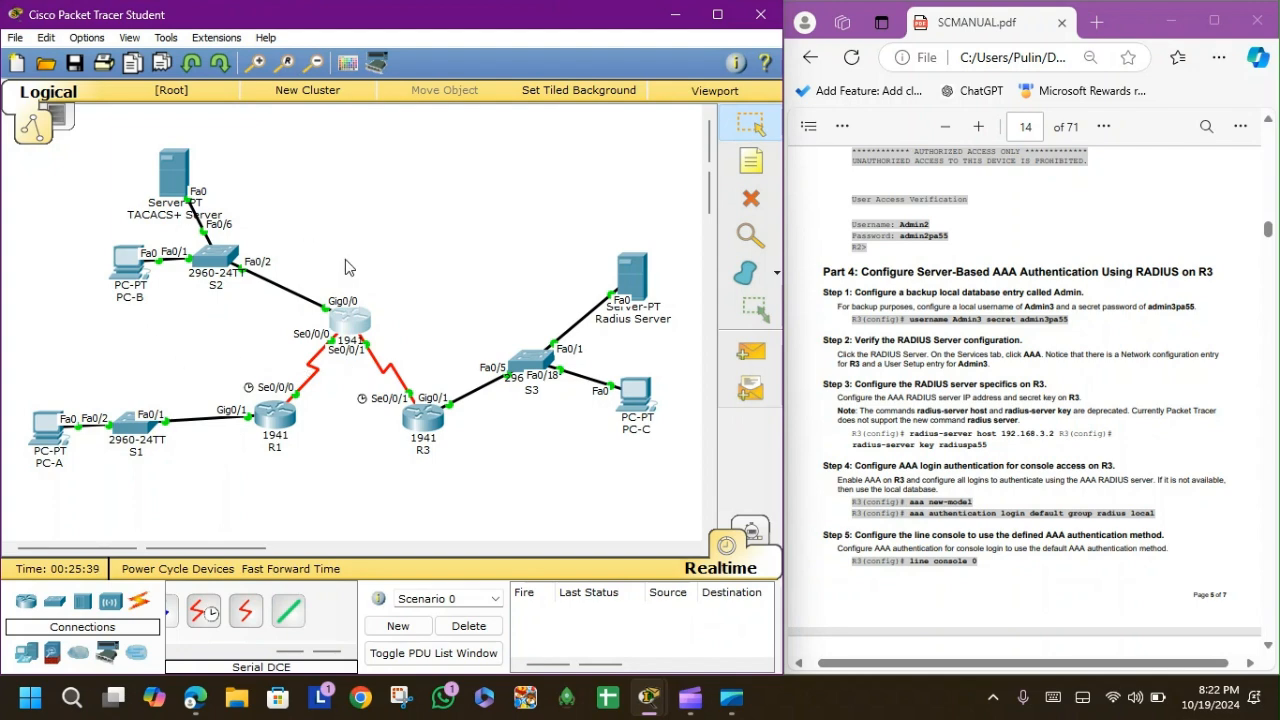
mouse_move(645, 690)
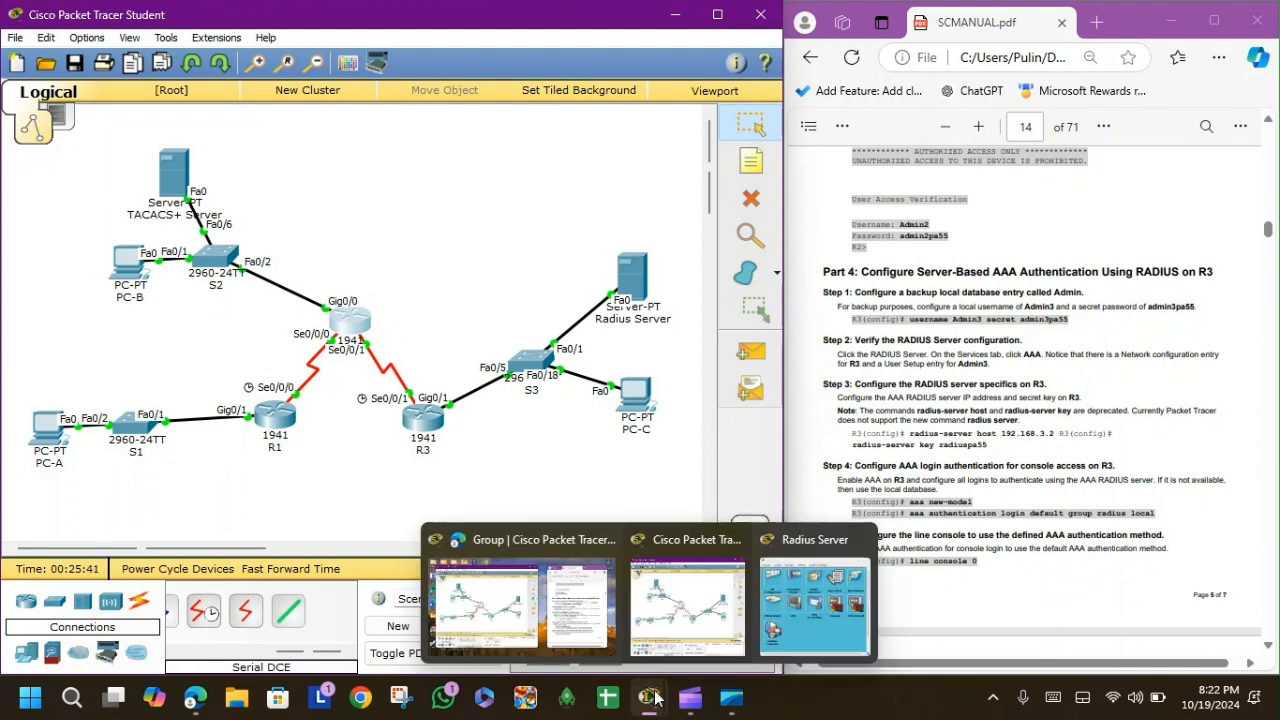
click(821, 597)
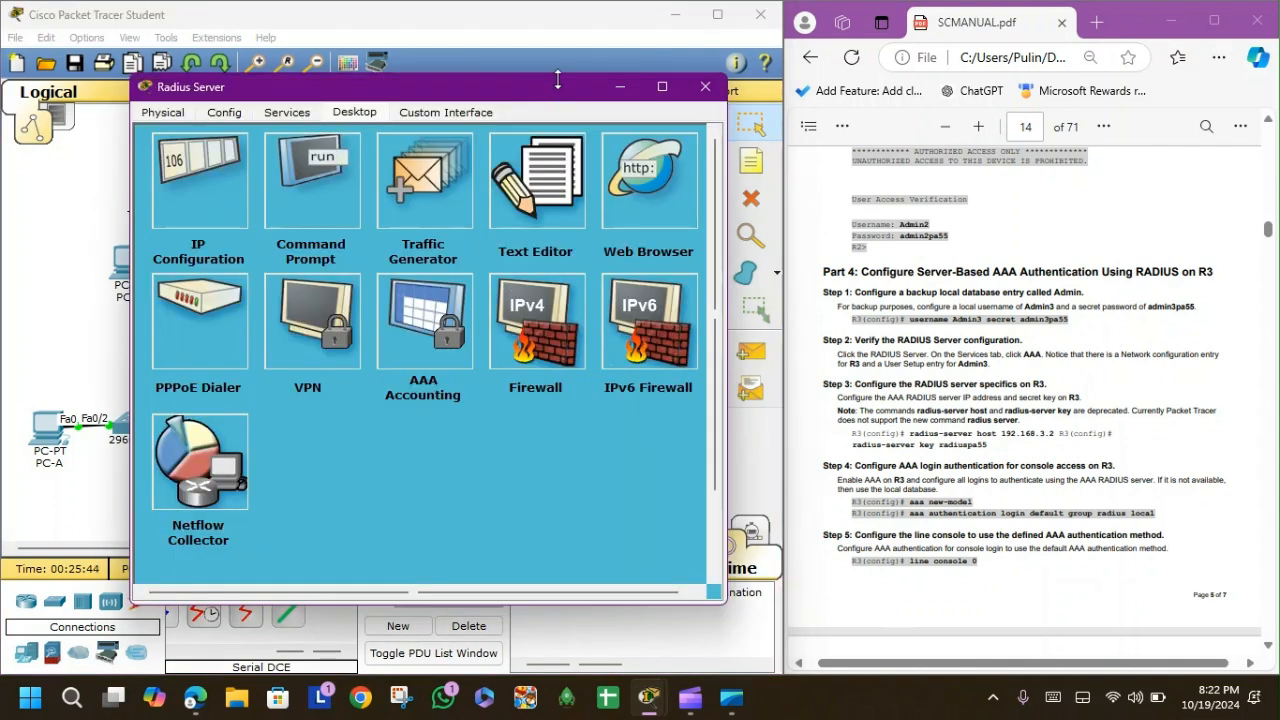
drag(560, 90, 543, 90)
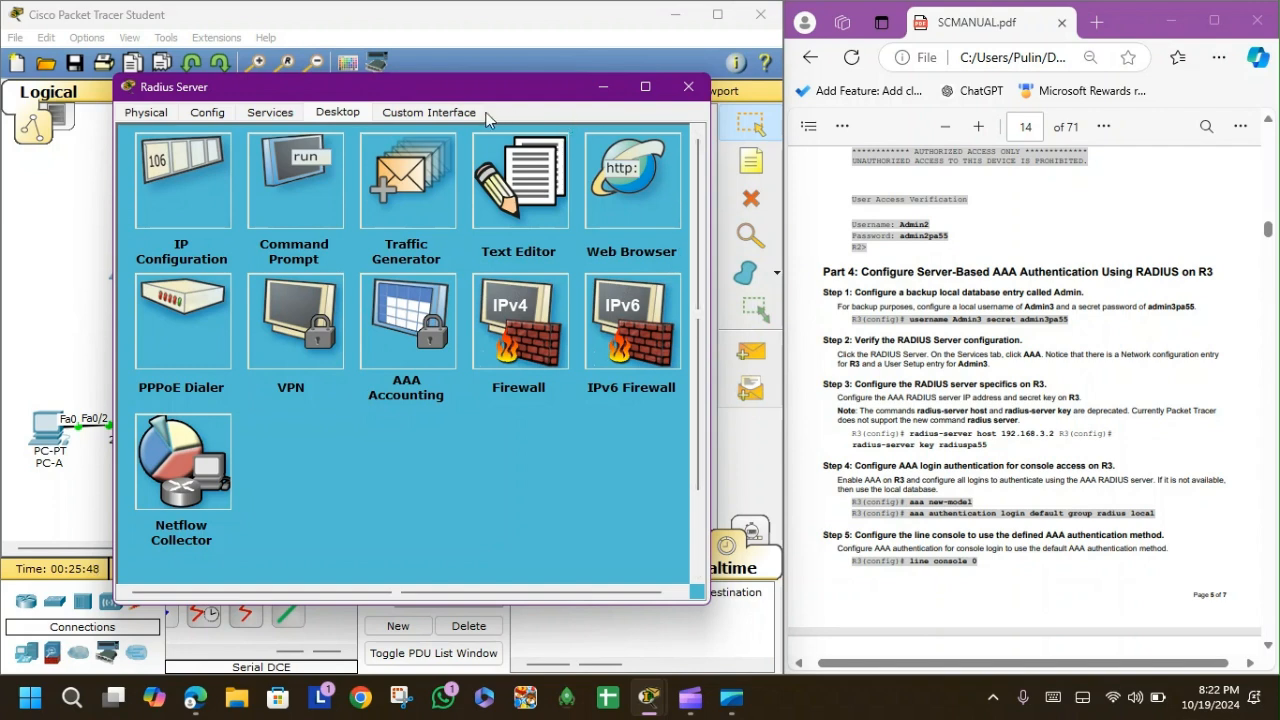
Switch the Radius Server's AAA service On and enter client name Admin3, then close it.
click(279, 114)
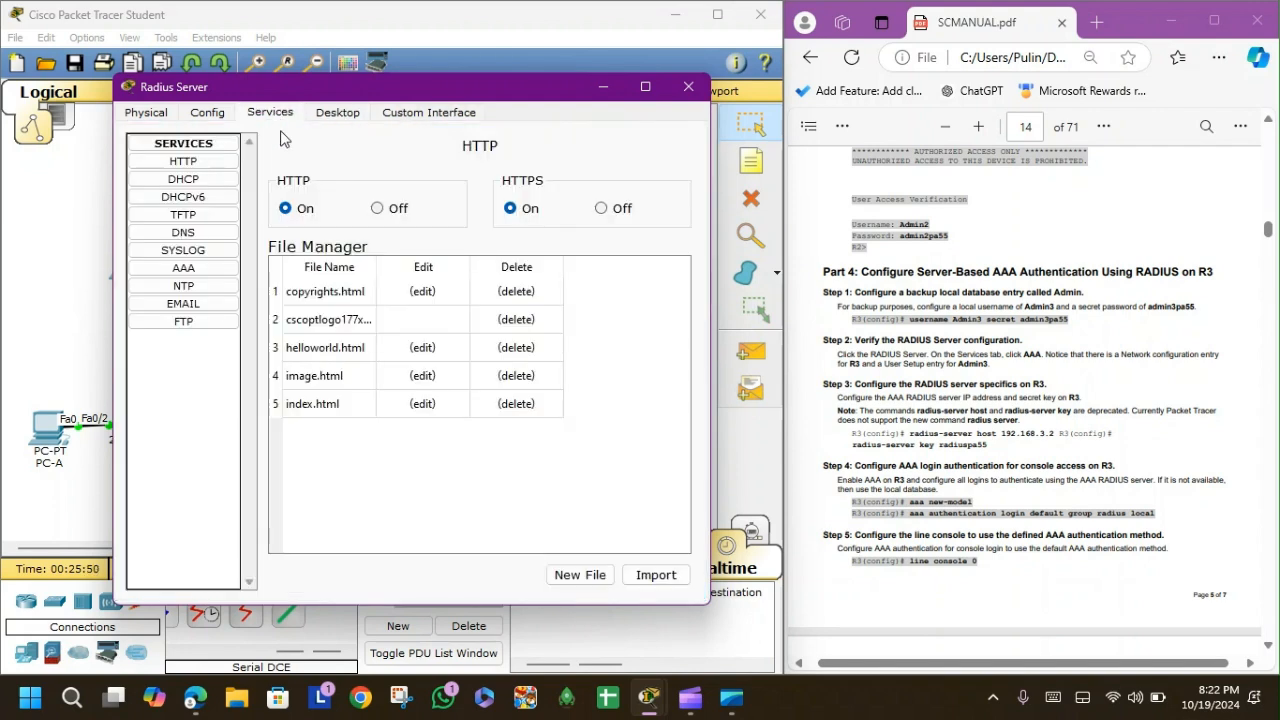
click(168, 254)
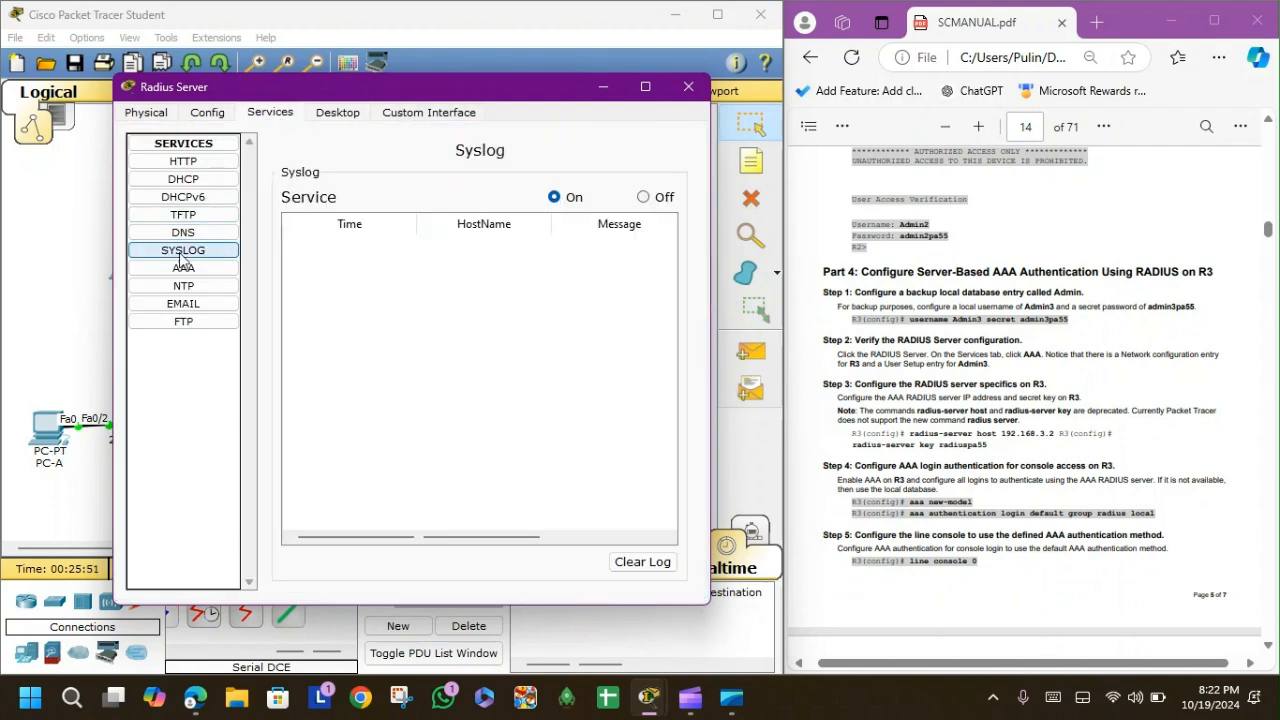
click(203, 270)
click(365, 183)
click(406, 237)
text(Admin2)
key(BackSpace)
text(3)
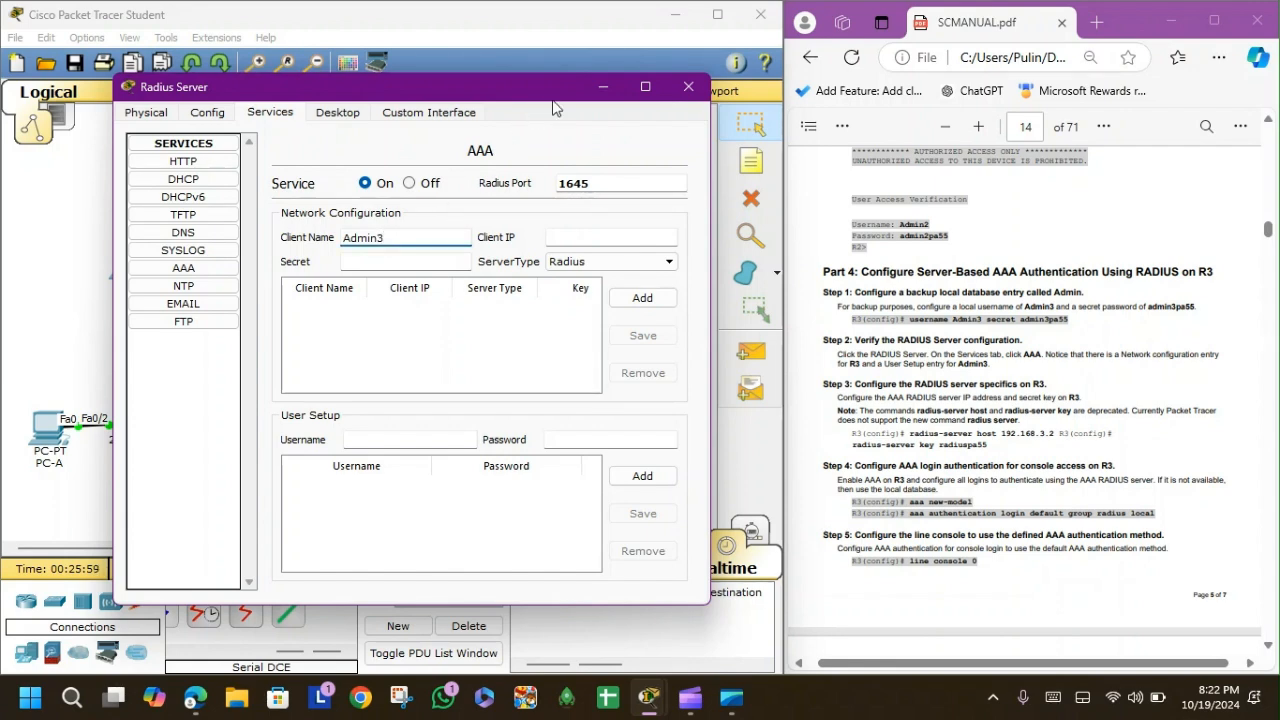
click(688, 87)
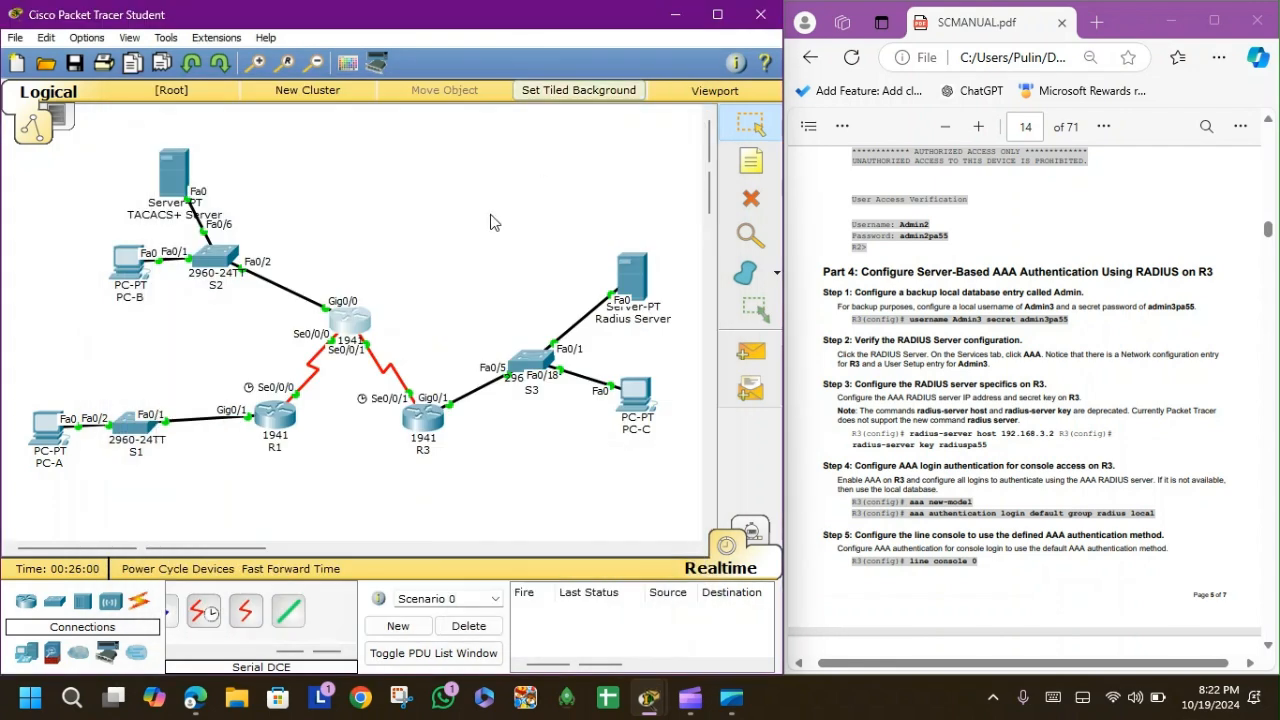
Look up and copy R3's GigabitEthernet0/1 address, 192.168.3.1, then close R3's window.
click(424, 418)
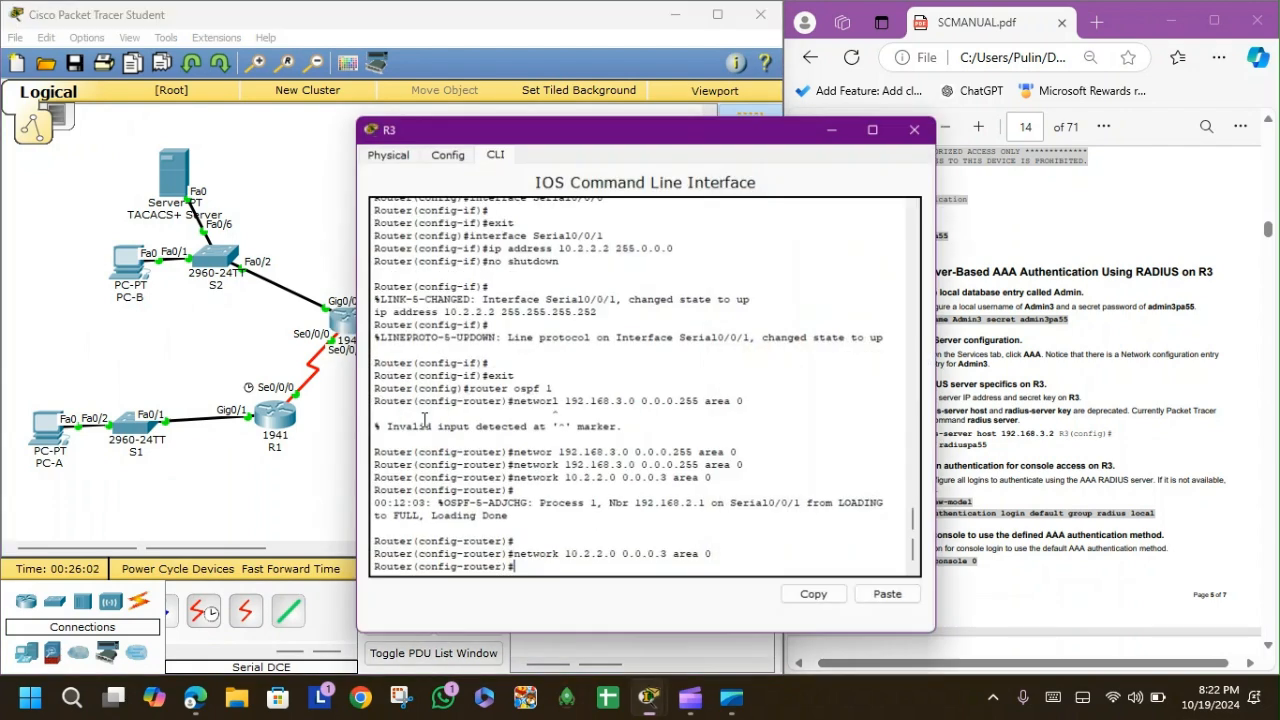
click(445, 150)
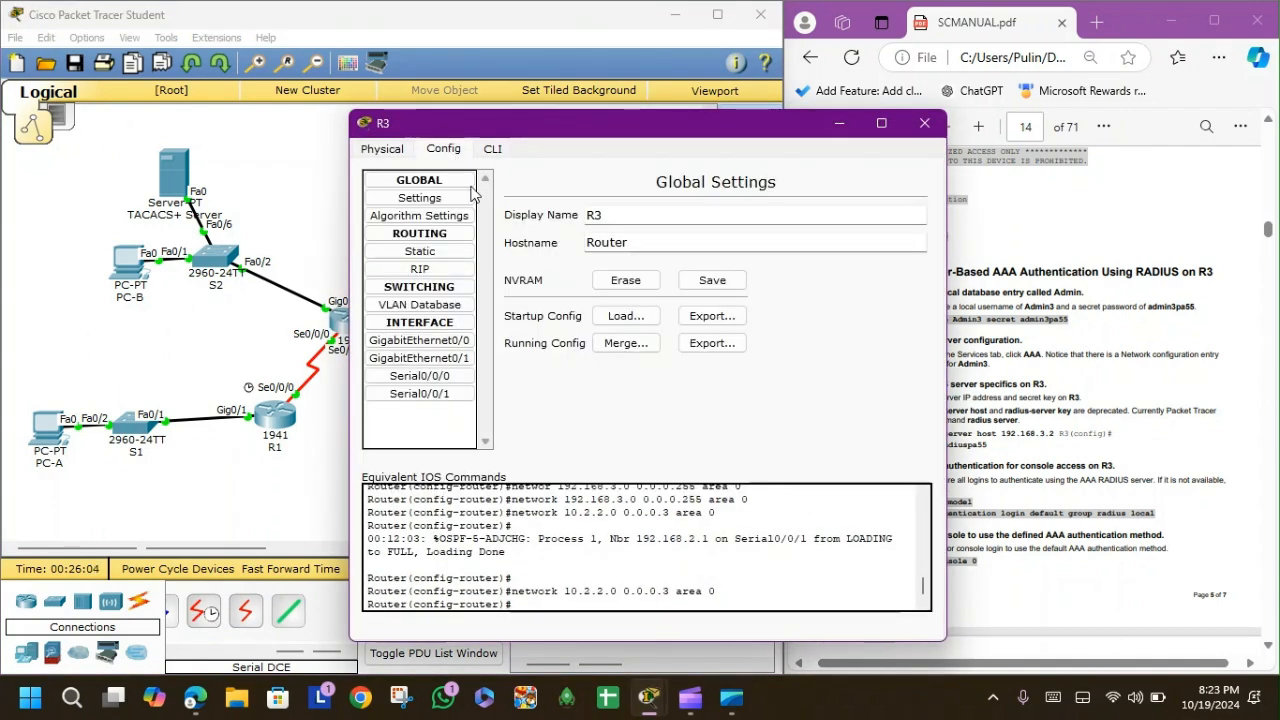
click(441, 343)
click(419, 358)
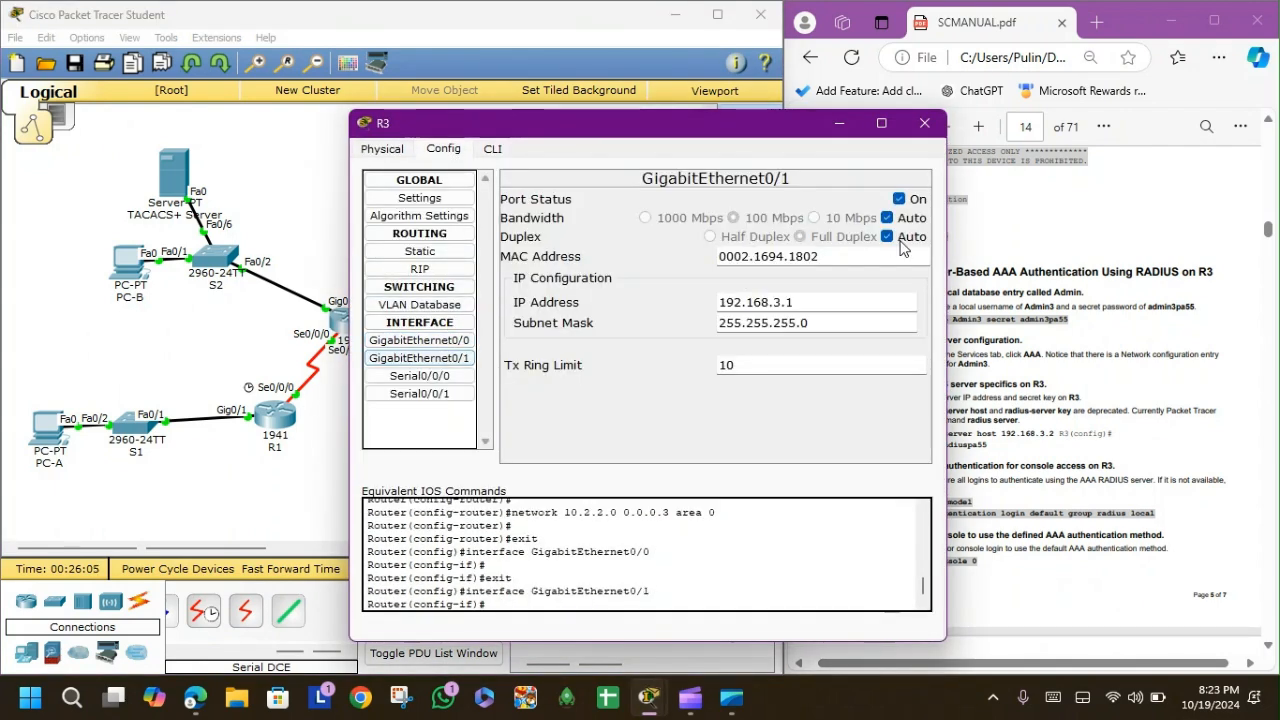
drag(810, 302, 702, 310)
key(ctrl+c)
click(820, 298)
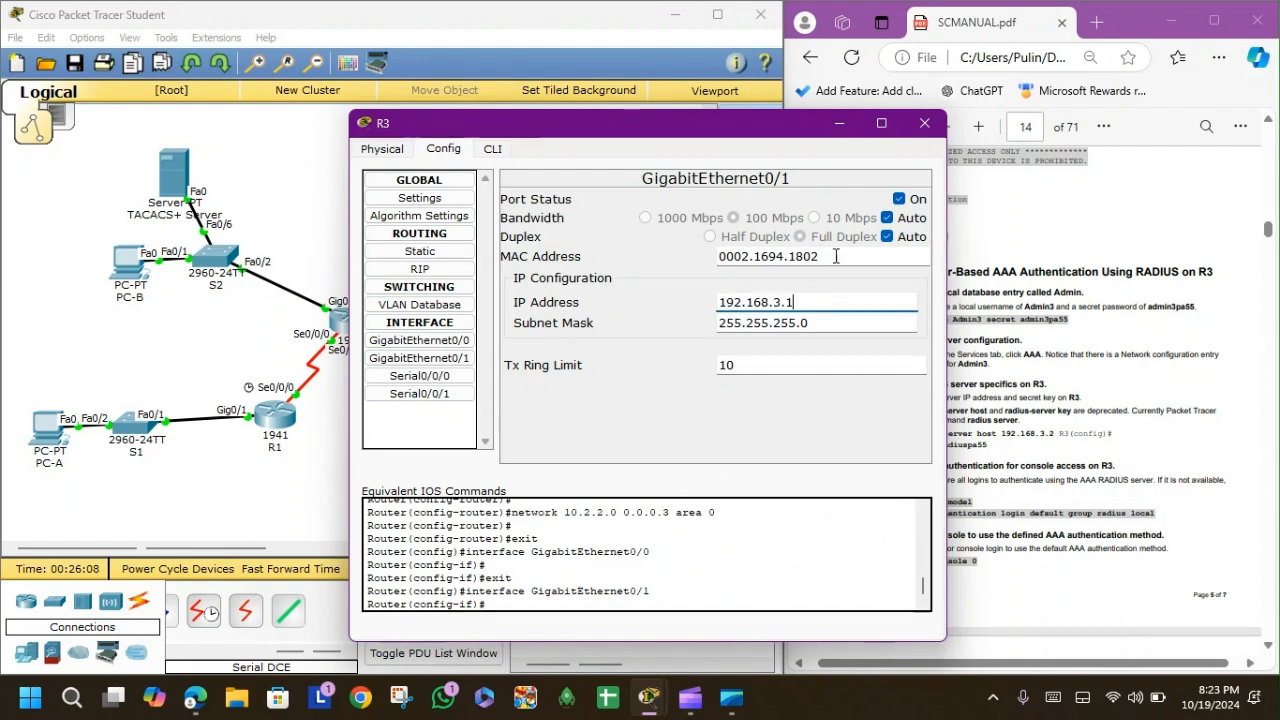
click(924, 122)
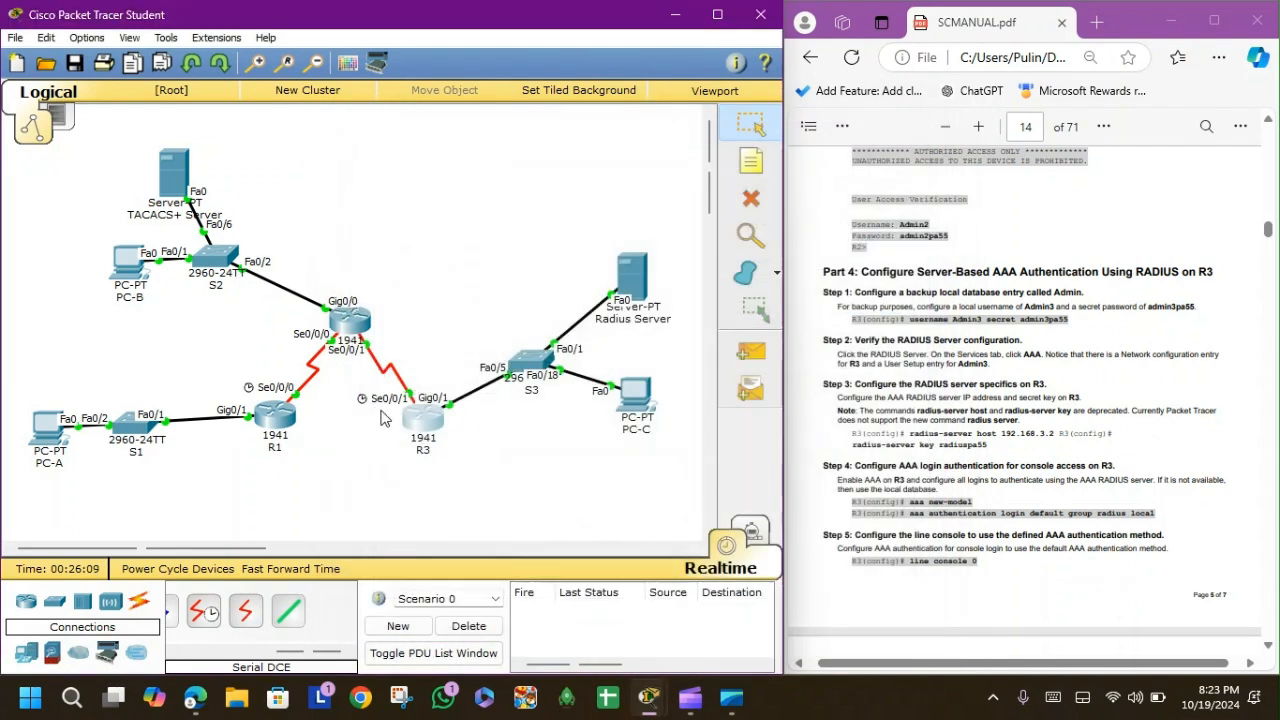
In the RADIUS server's AAA settings, add client Admin3 at 192.168.3.1 with its shared secret.
click(633, 280)
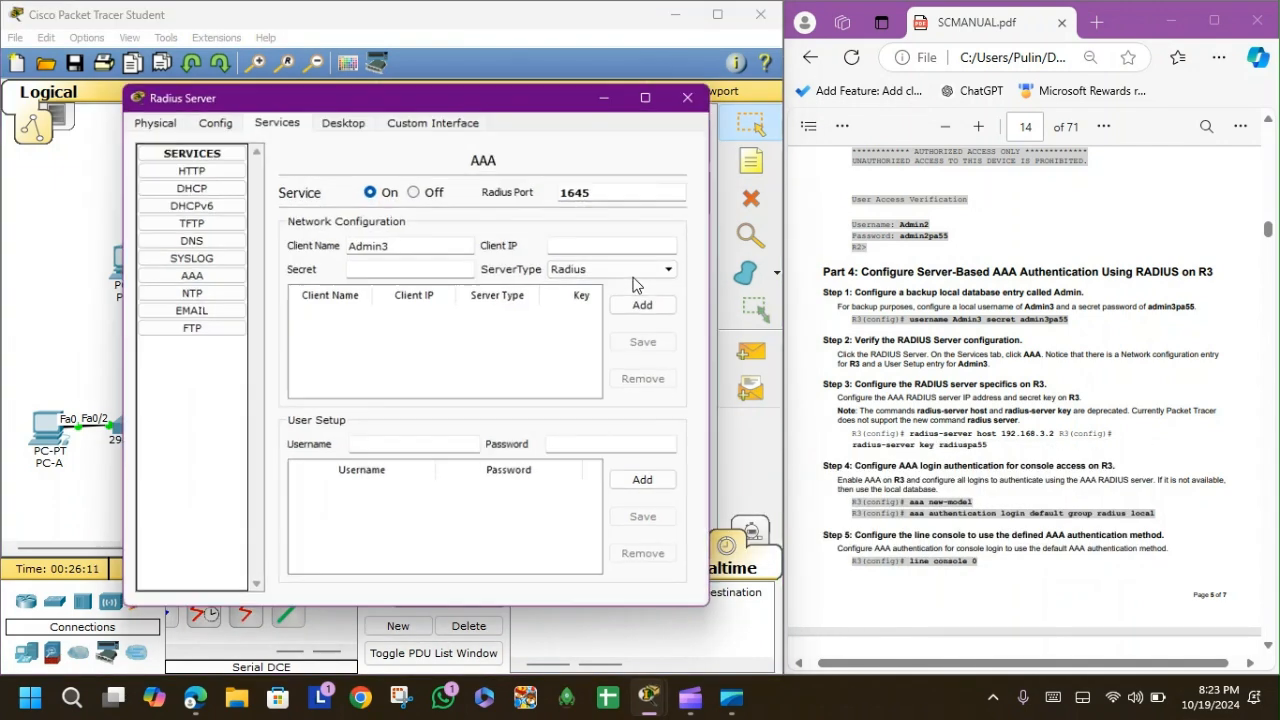
key(ctrl+v)
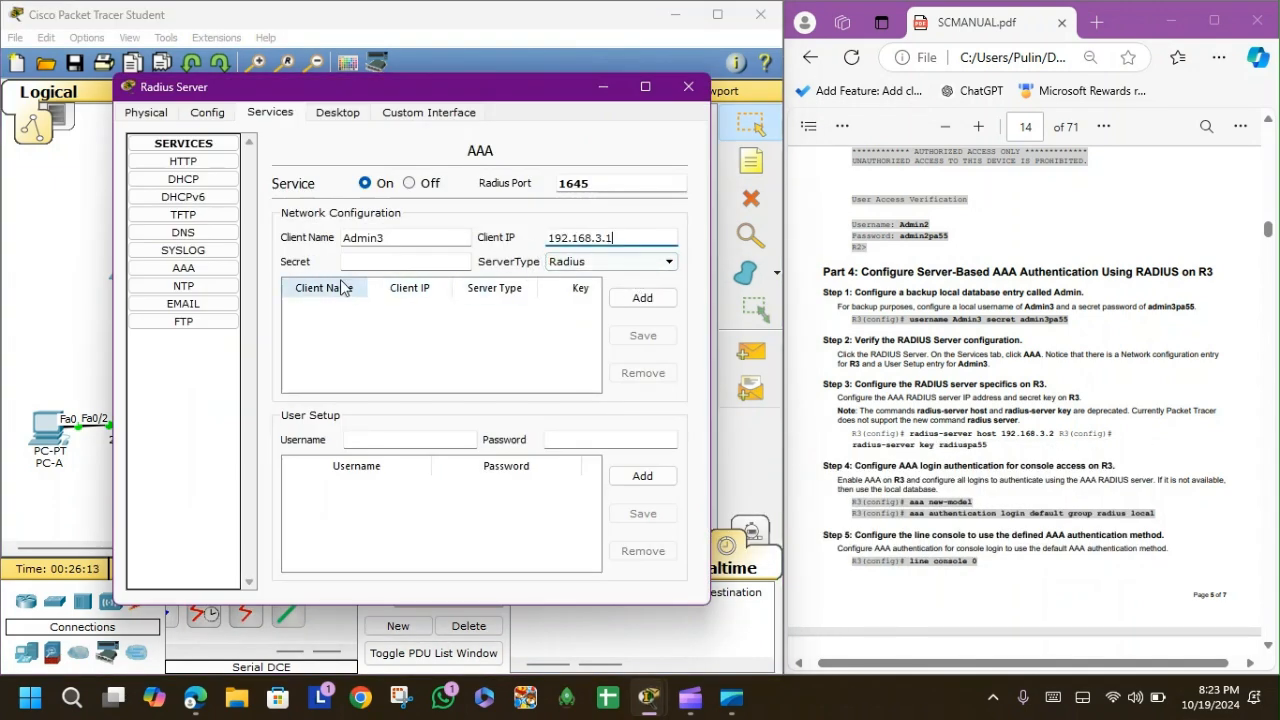
click(362, 258)
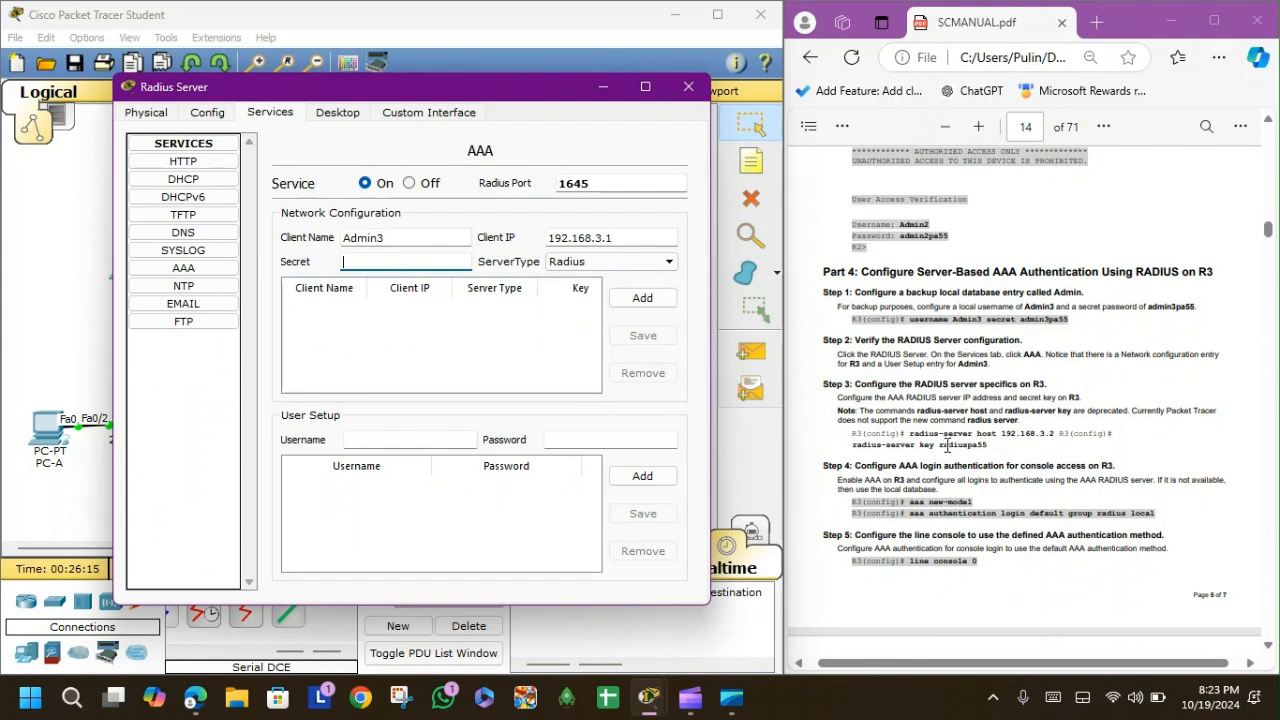
text(radiuspa55)
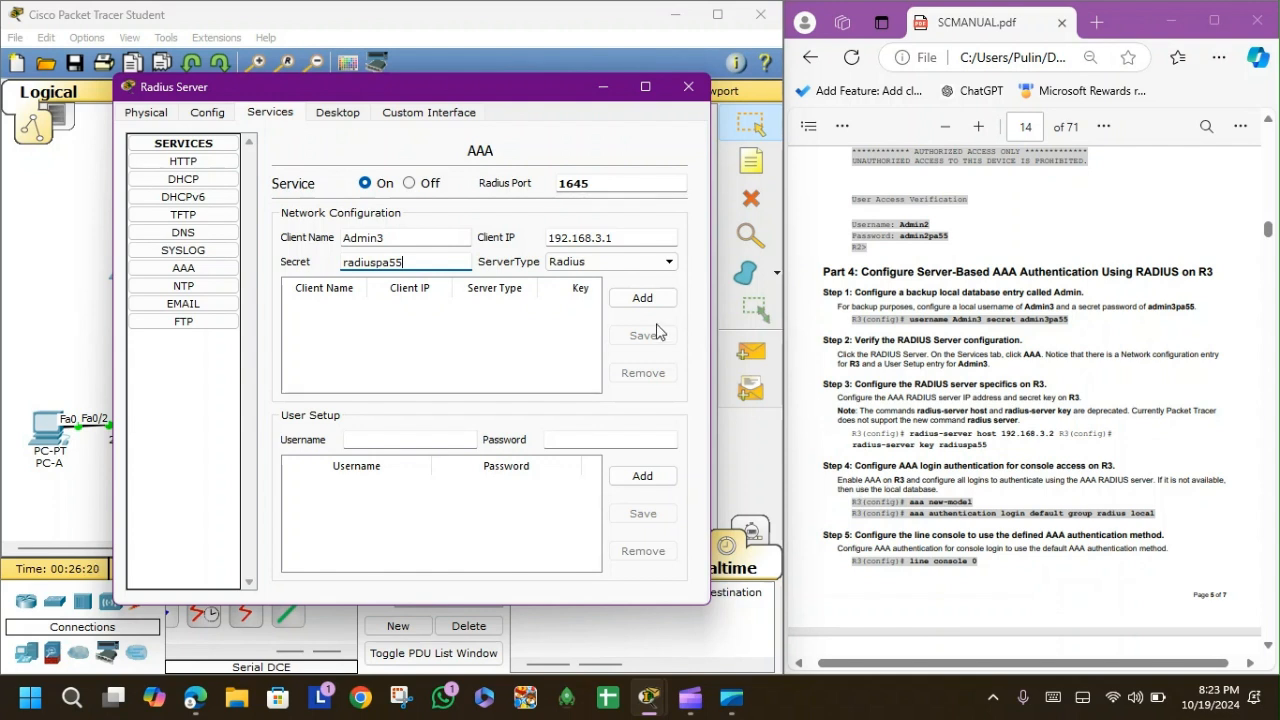
click(658, 298)
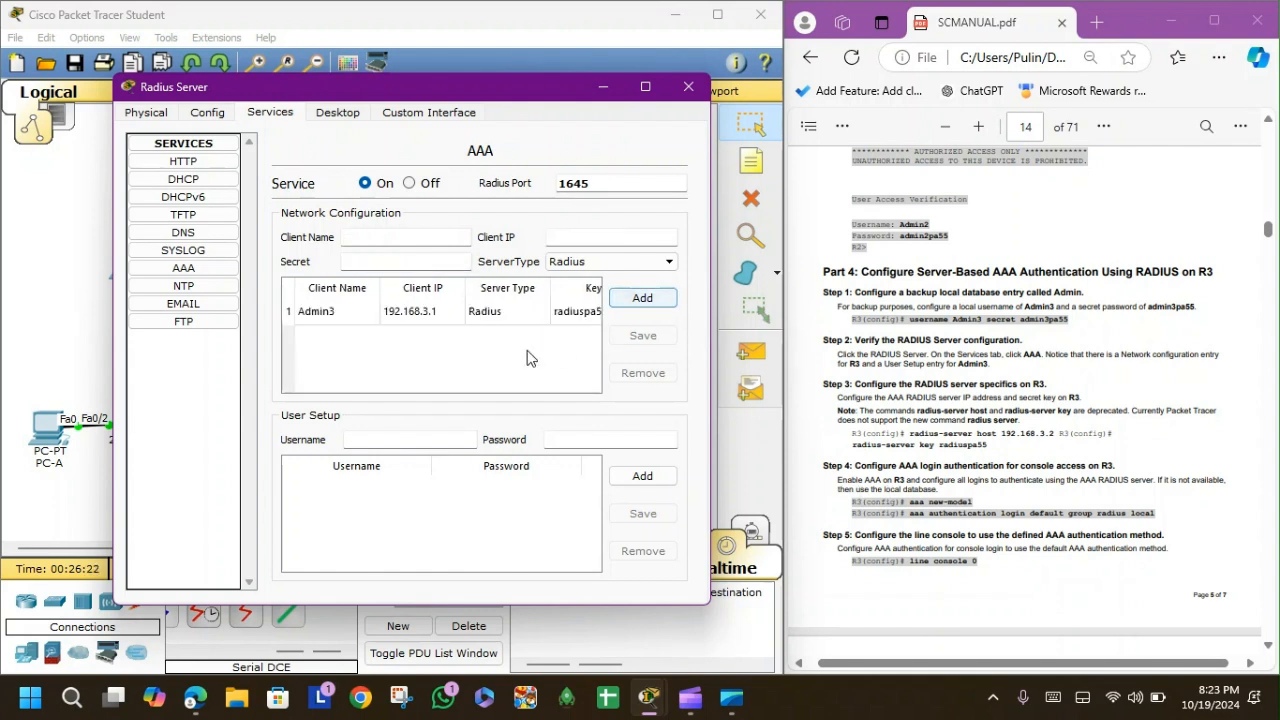
Add RADIUS user Admin3 with its password, then close the server window.
click(444, 434)
text(Admin2)
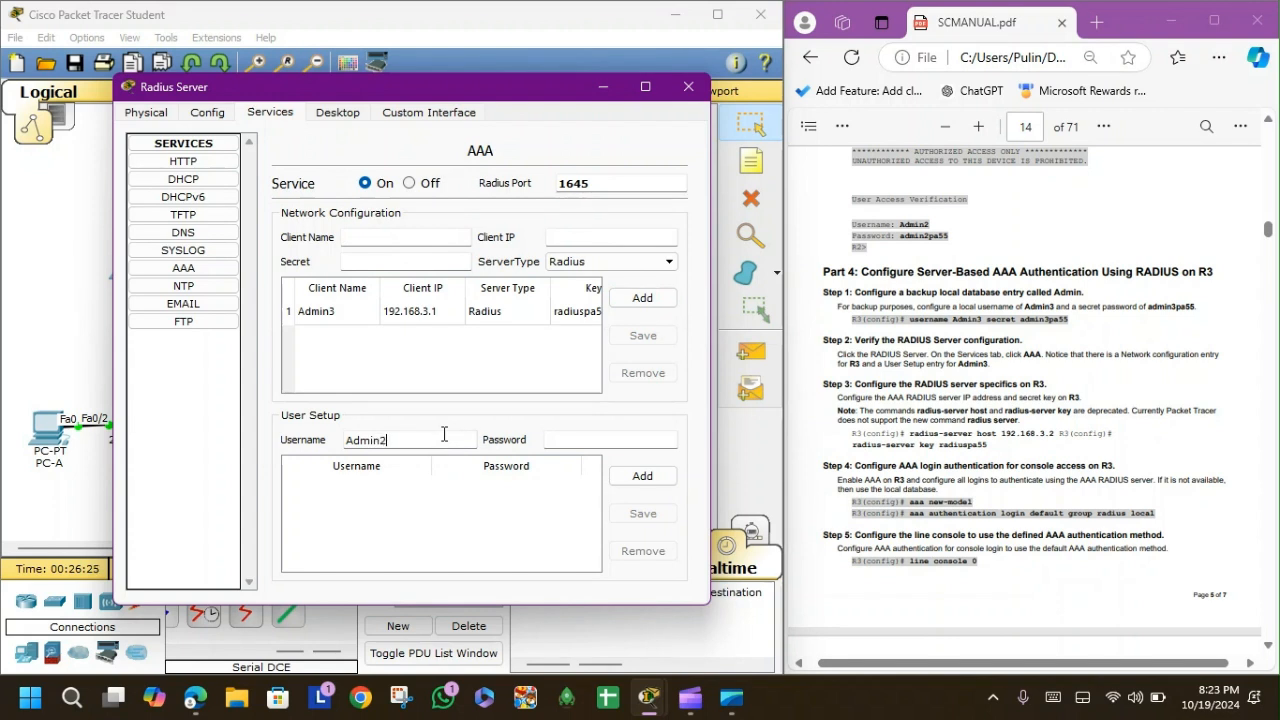
key(BackSpace)
text(3)
click(592, 437)
text(admin3pa55)
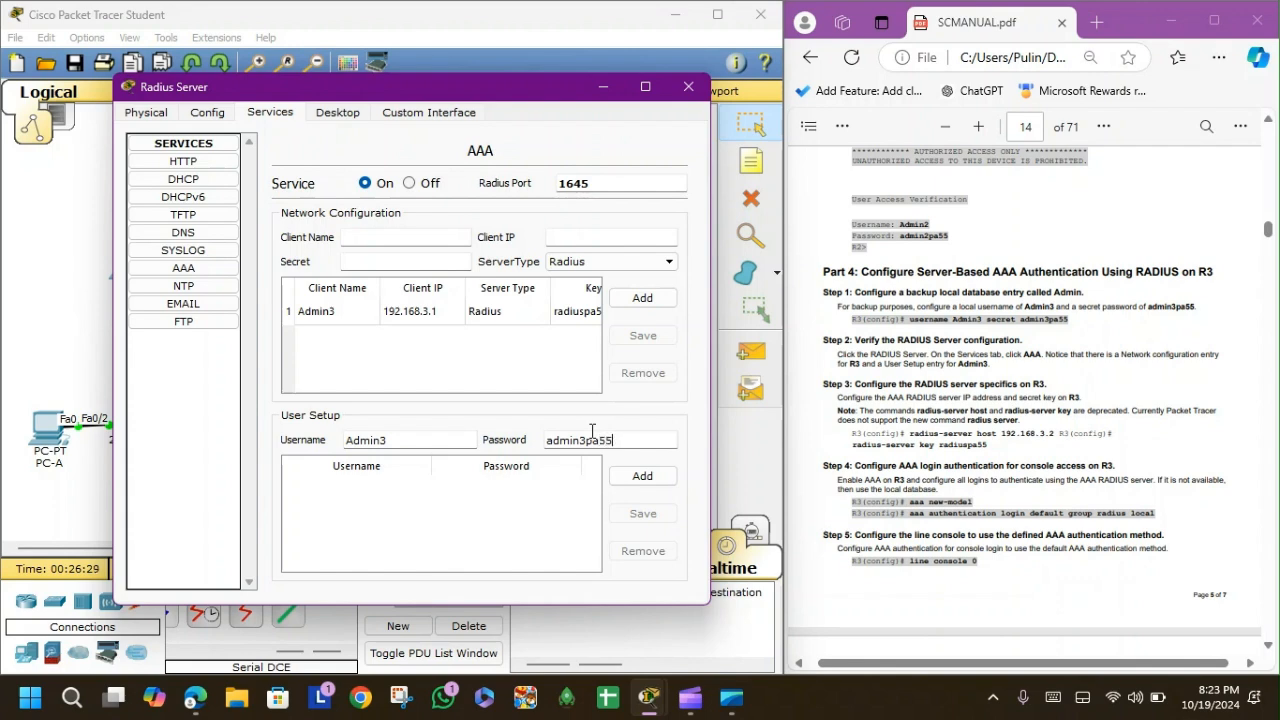
click(640, 477)
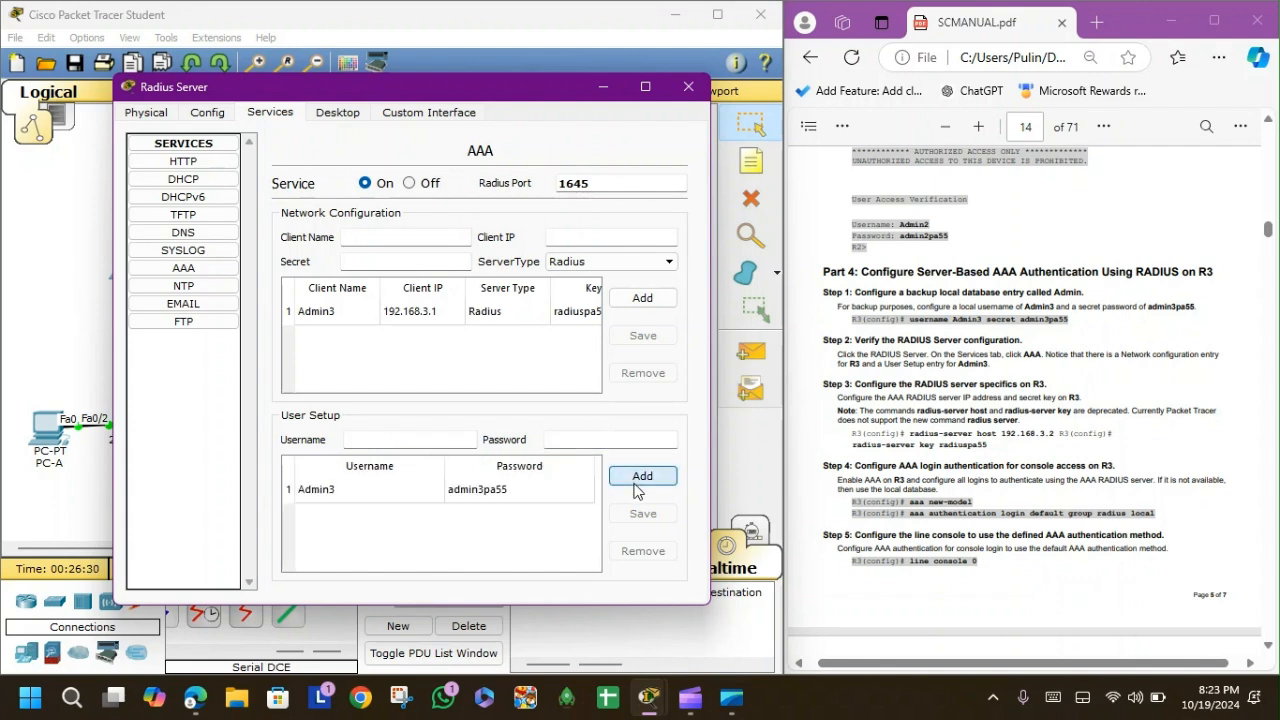
click(687, 88)
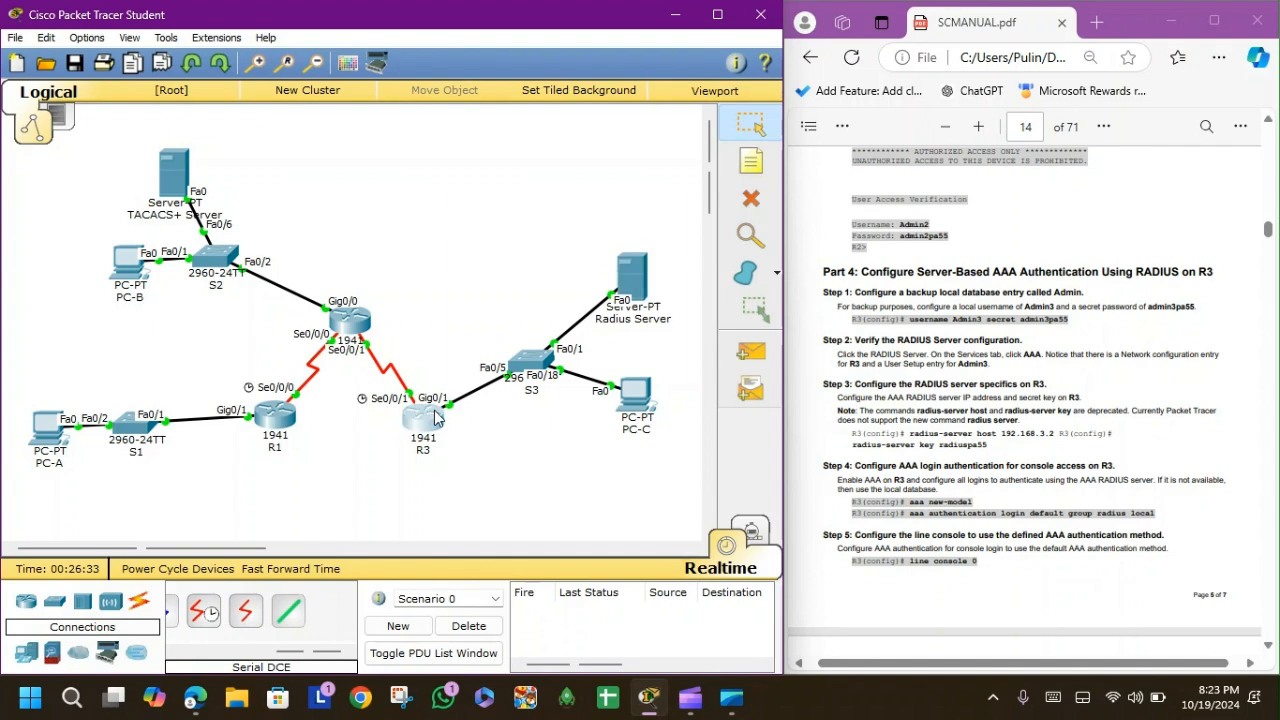
In R3's CLI, return to global configuration and create local user Admin3 with a secret password.
click(436, 418)
drag(577, 122, 440, 116)
click(351, 135)
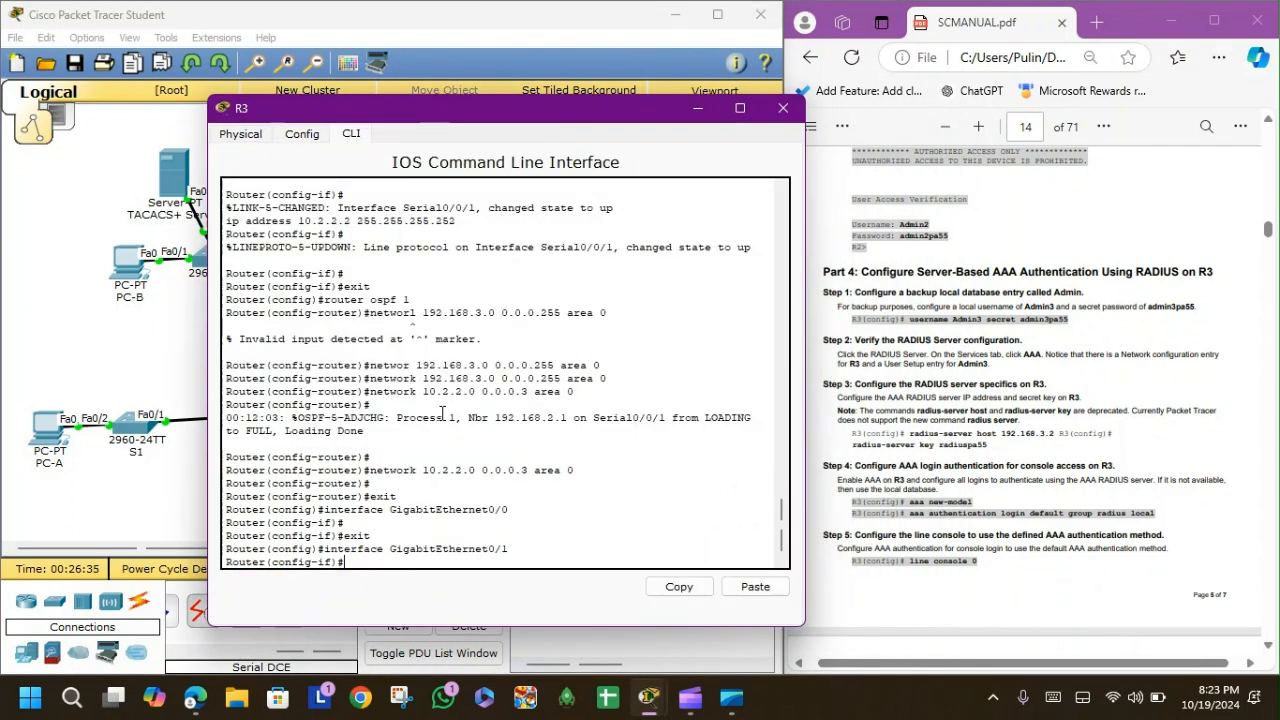
key(Return)
key(Return)
text(exit)
key(Return)
key(Return)
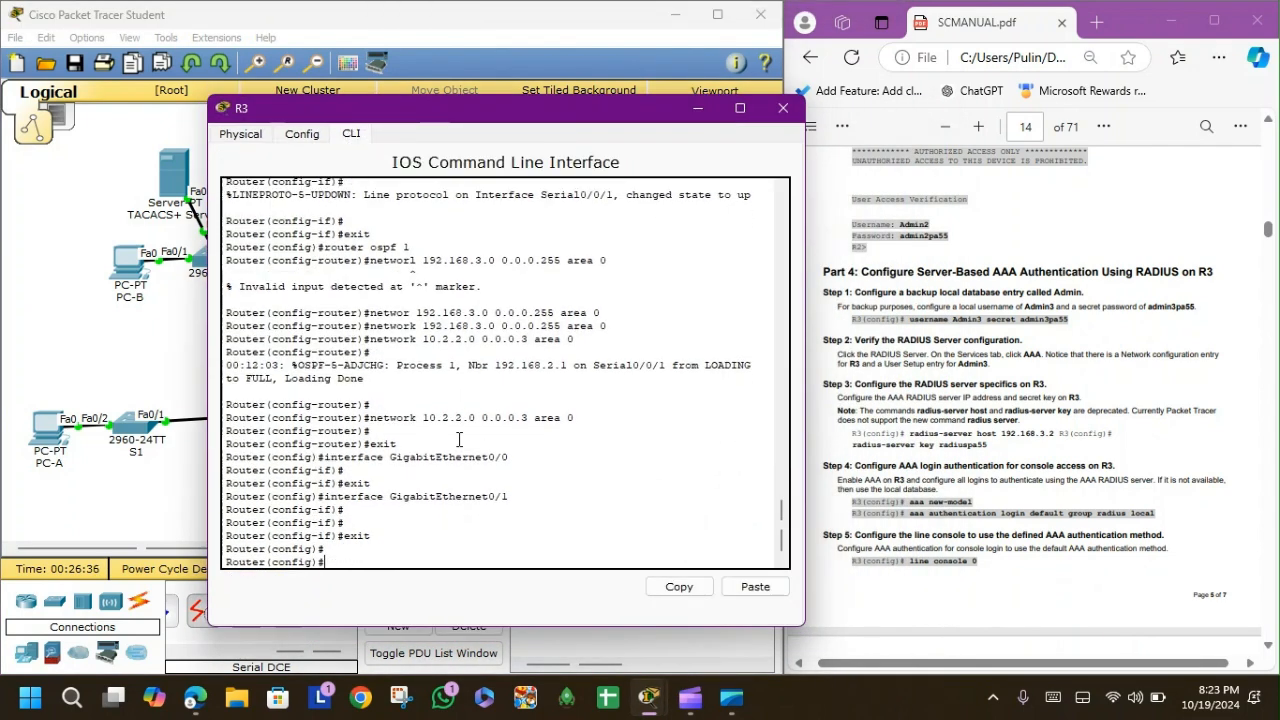
text(username)
text( Admin)
text(3 secret admin3 p)
text(pa)
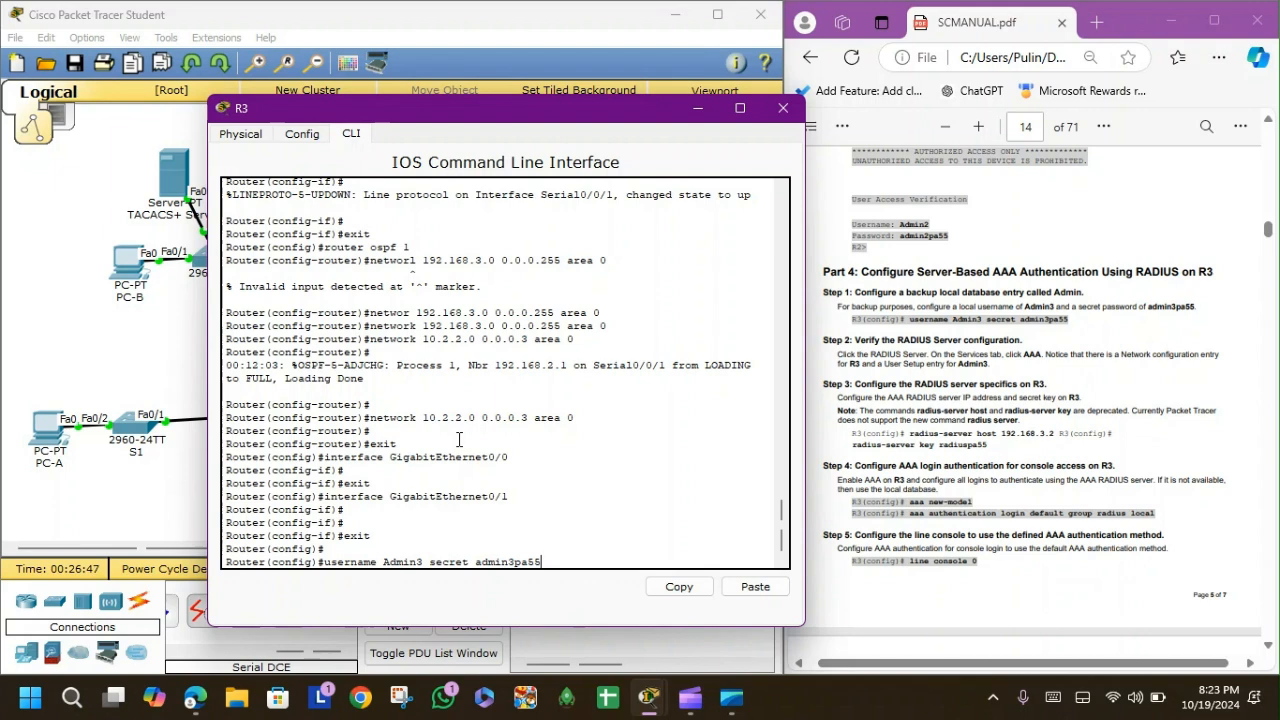
key(Return)
key(Return)
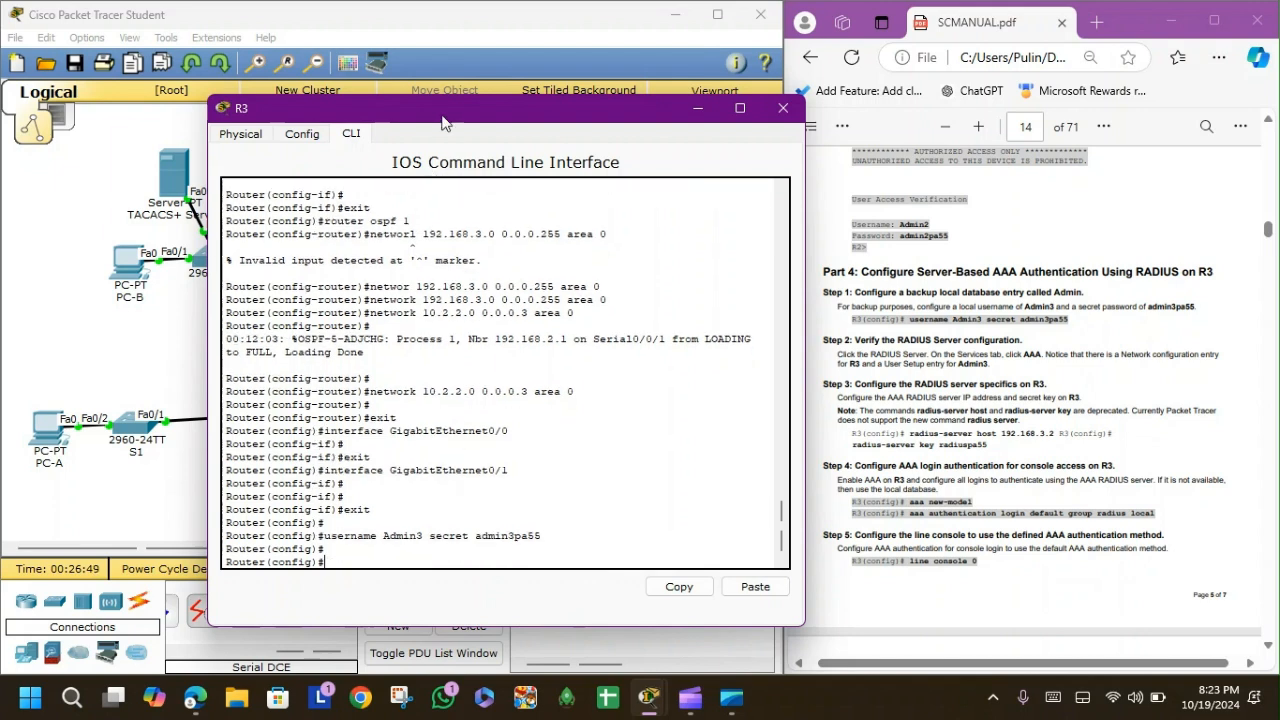
drag(474, 108, 368, 83)
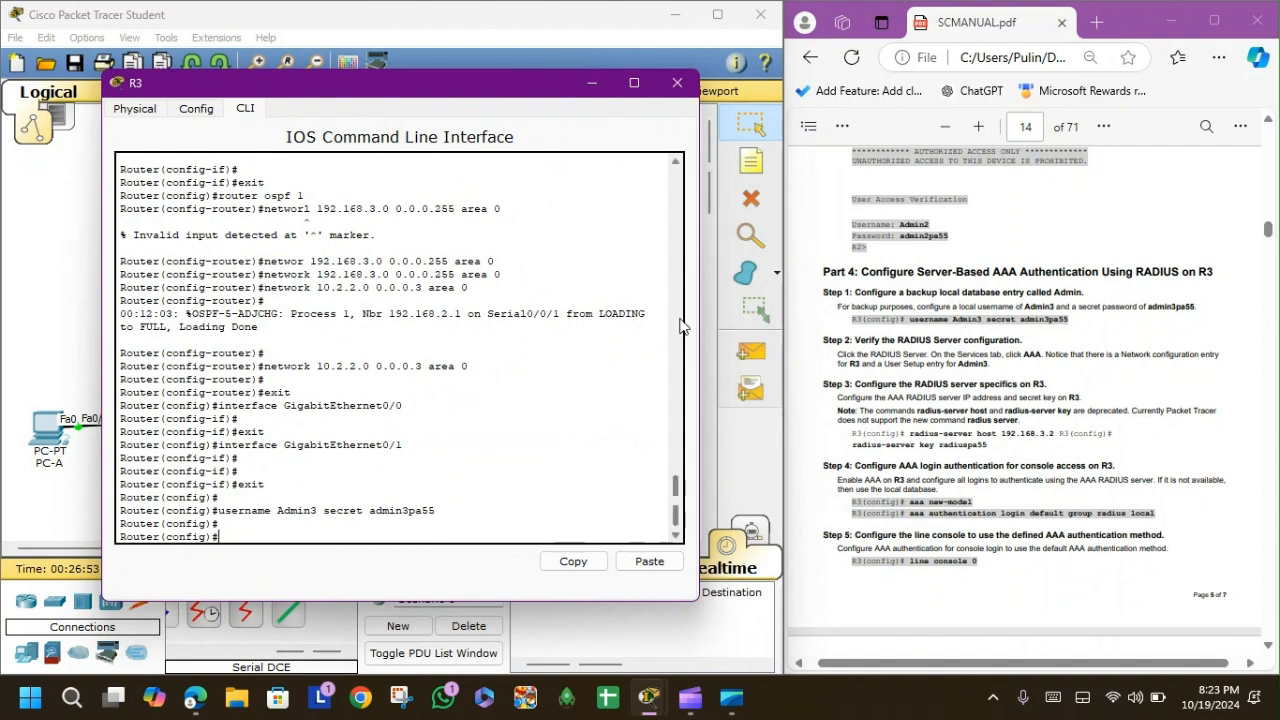
Configure R3 with radius-server host 192.168.3.2 and the RADIUS shared key.
text(radius-server)
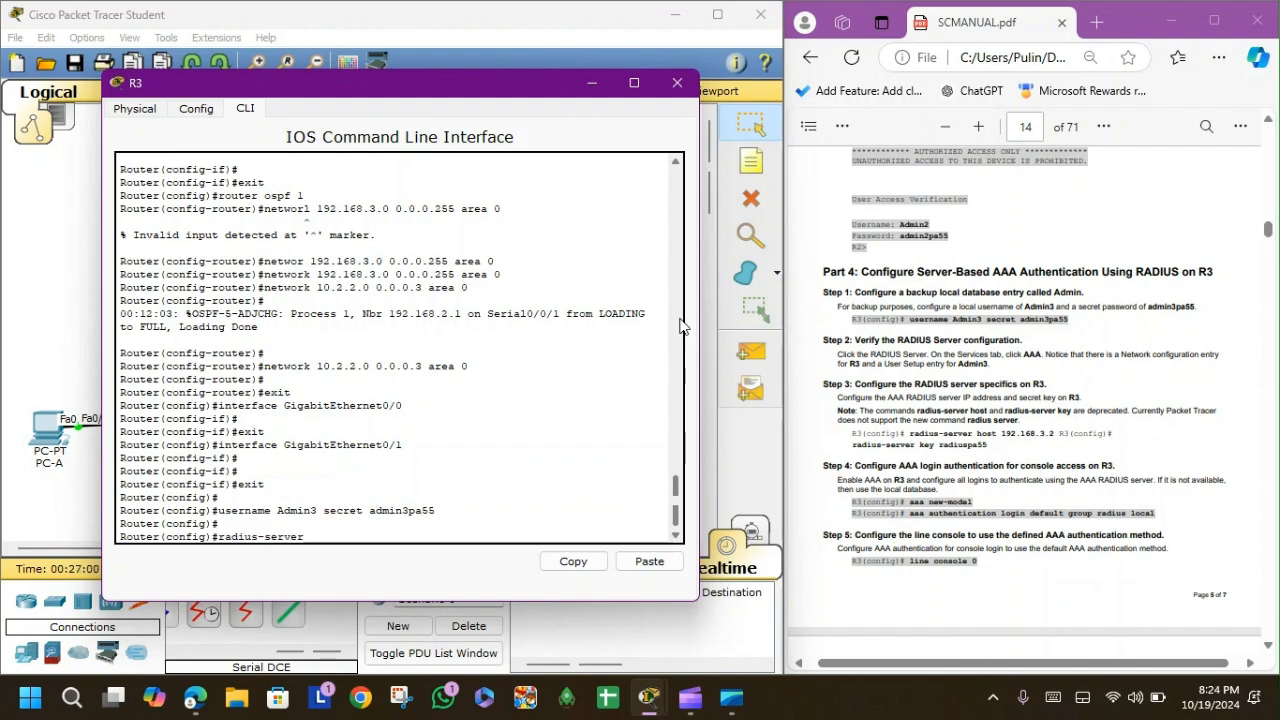
text(?)
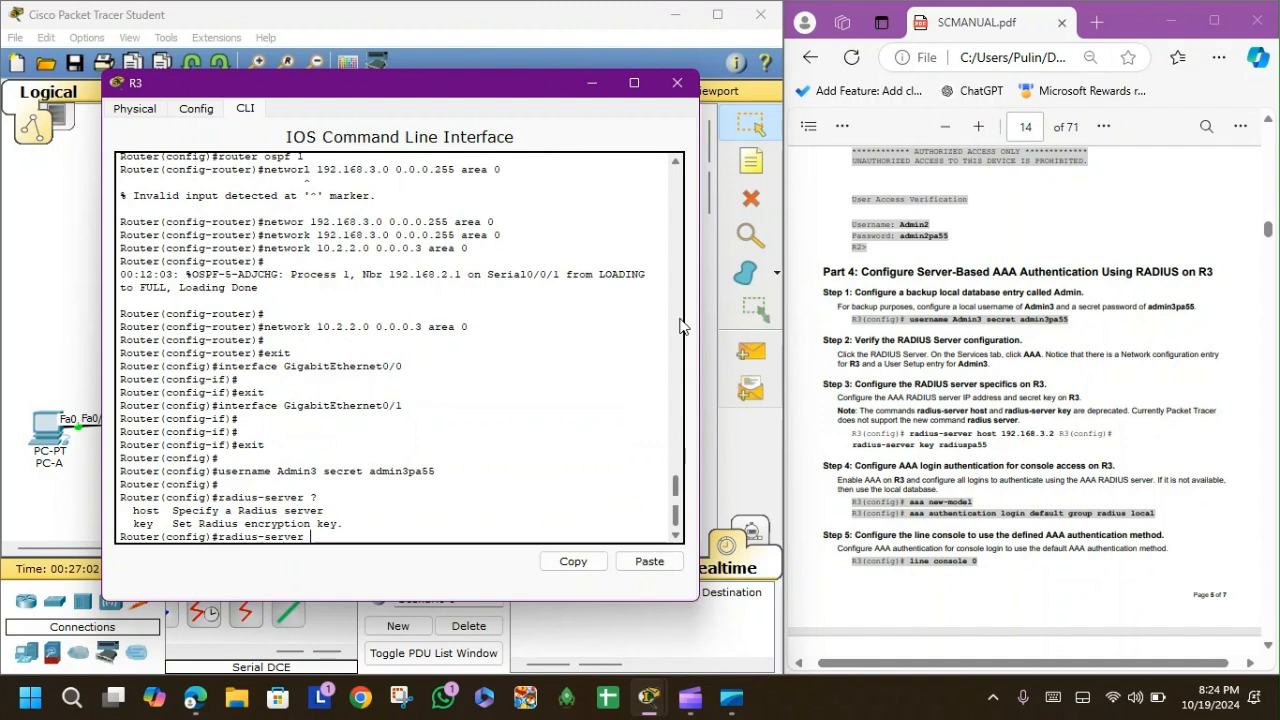
text(host 192.168.3.2)
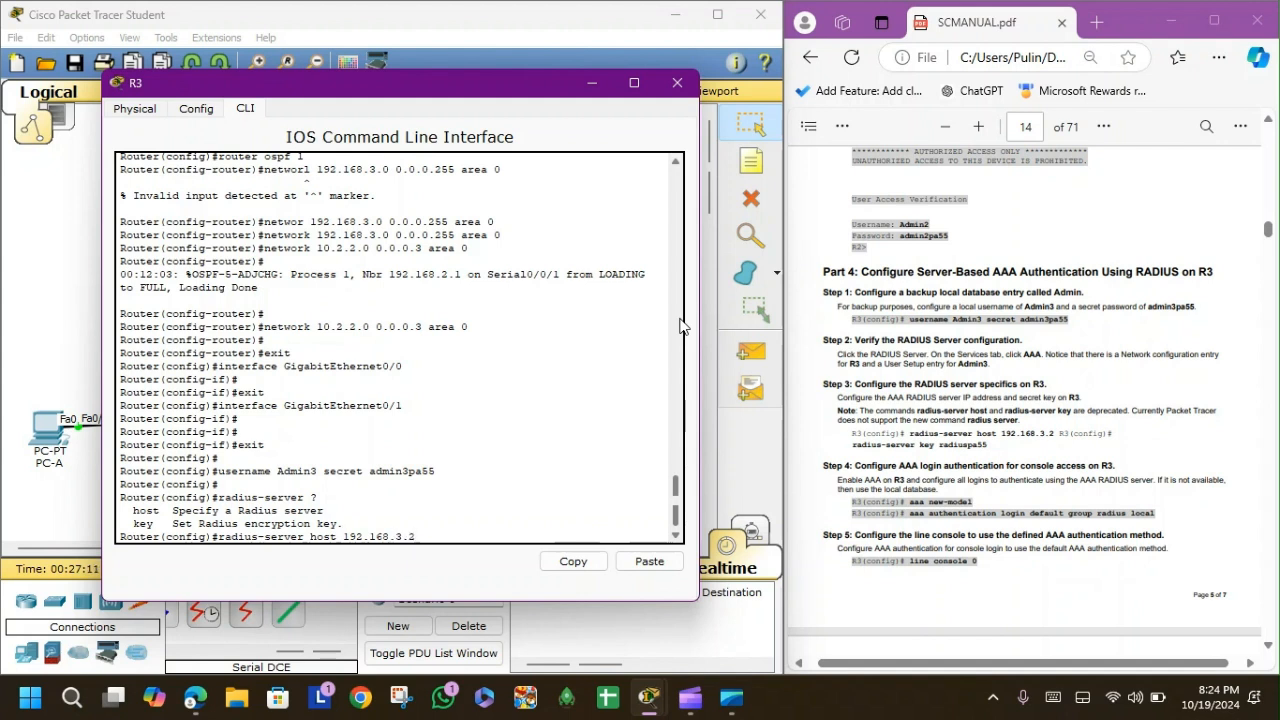
key(Return)
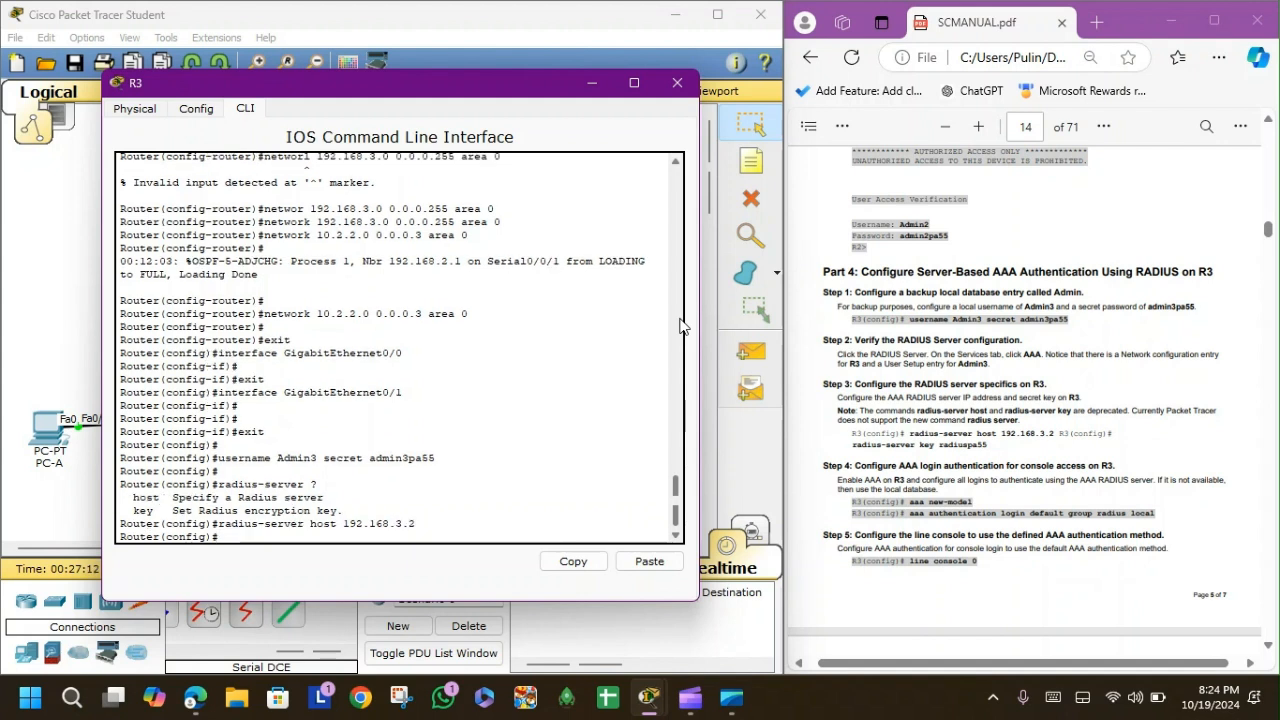
text(radius-server key radiu)
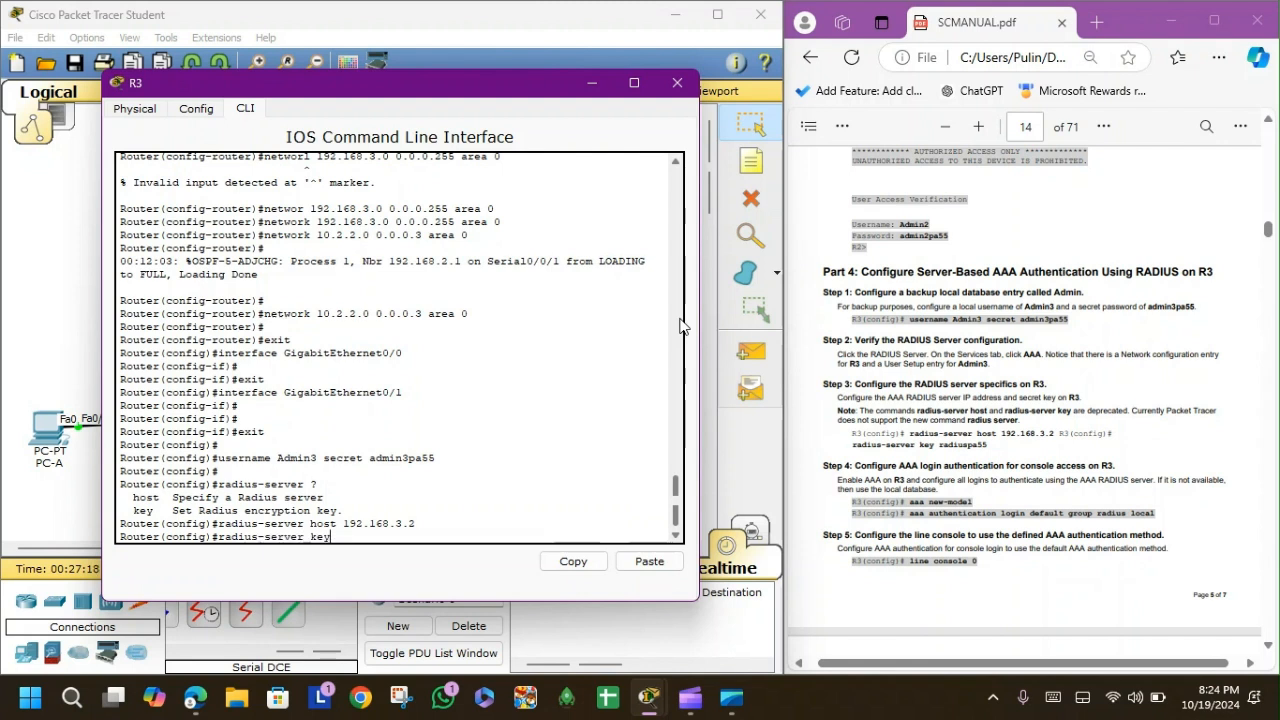
text(spa55)
key(Return)
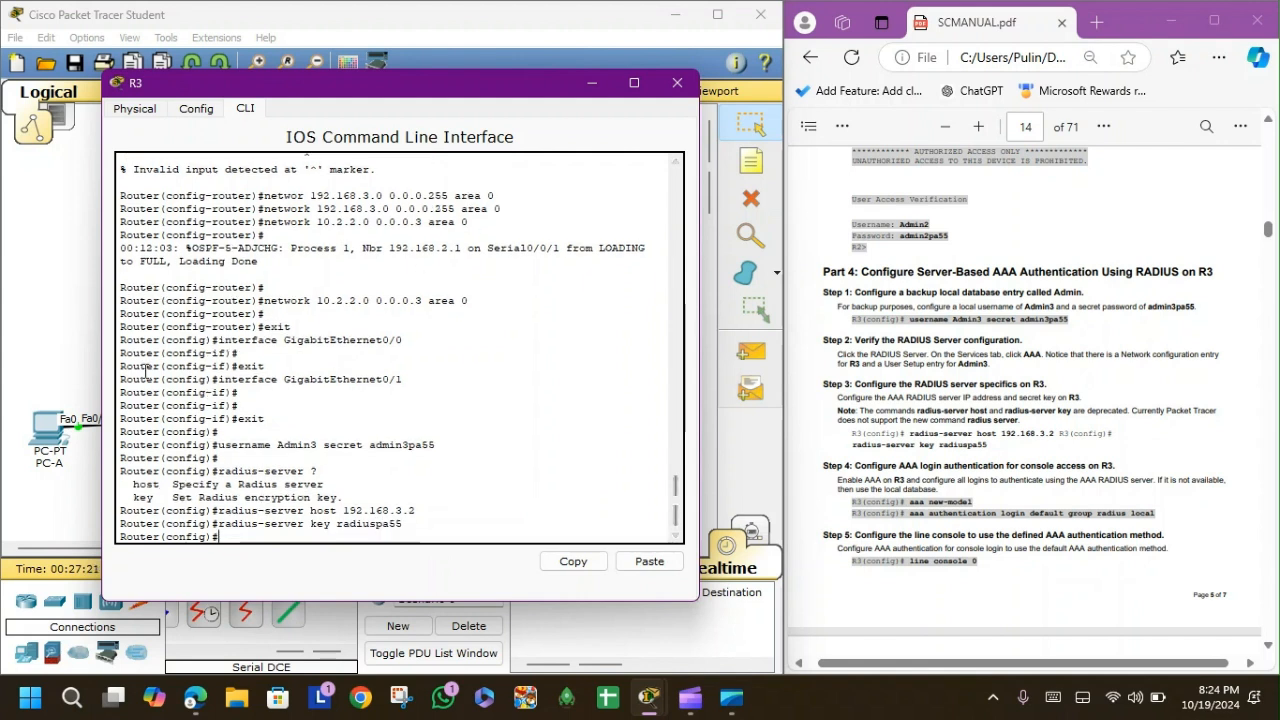
List the radius-server host options with ?, then type aaa new-model.
drag(127, 484, 344, 497)
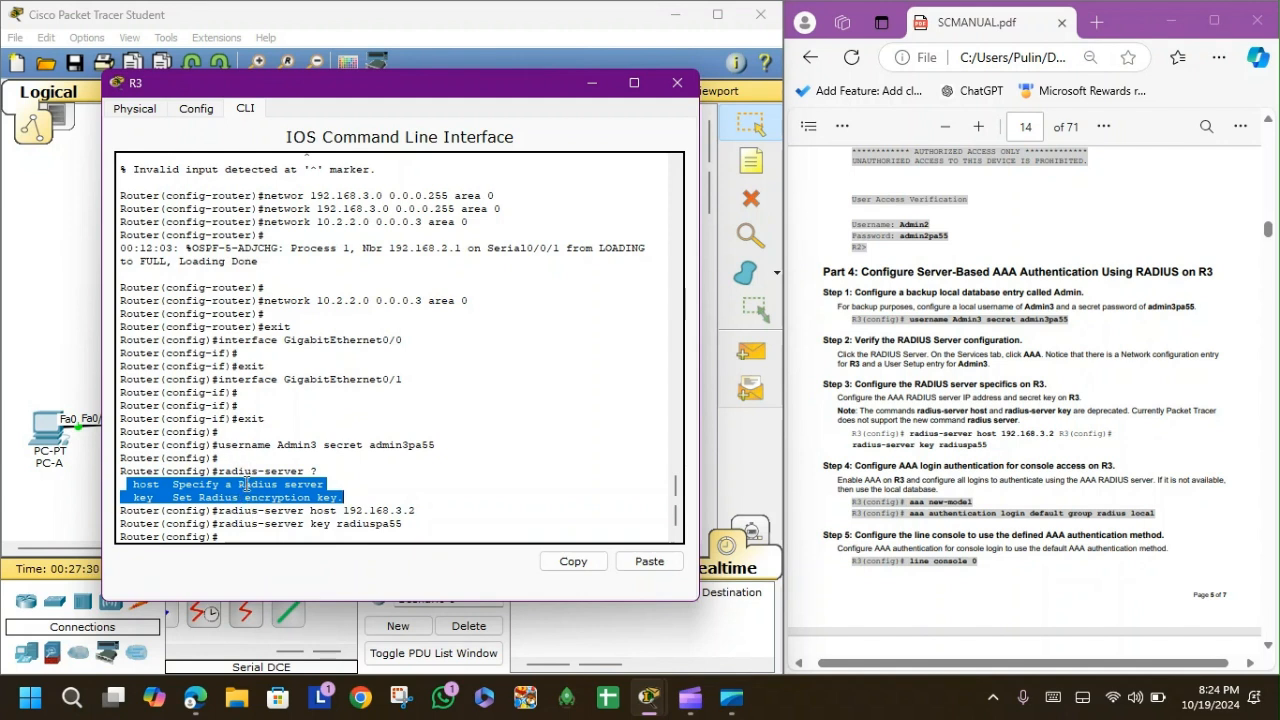
click(340, 537)
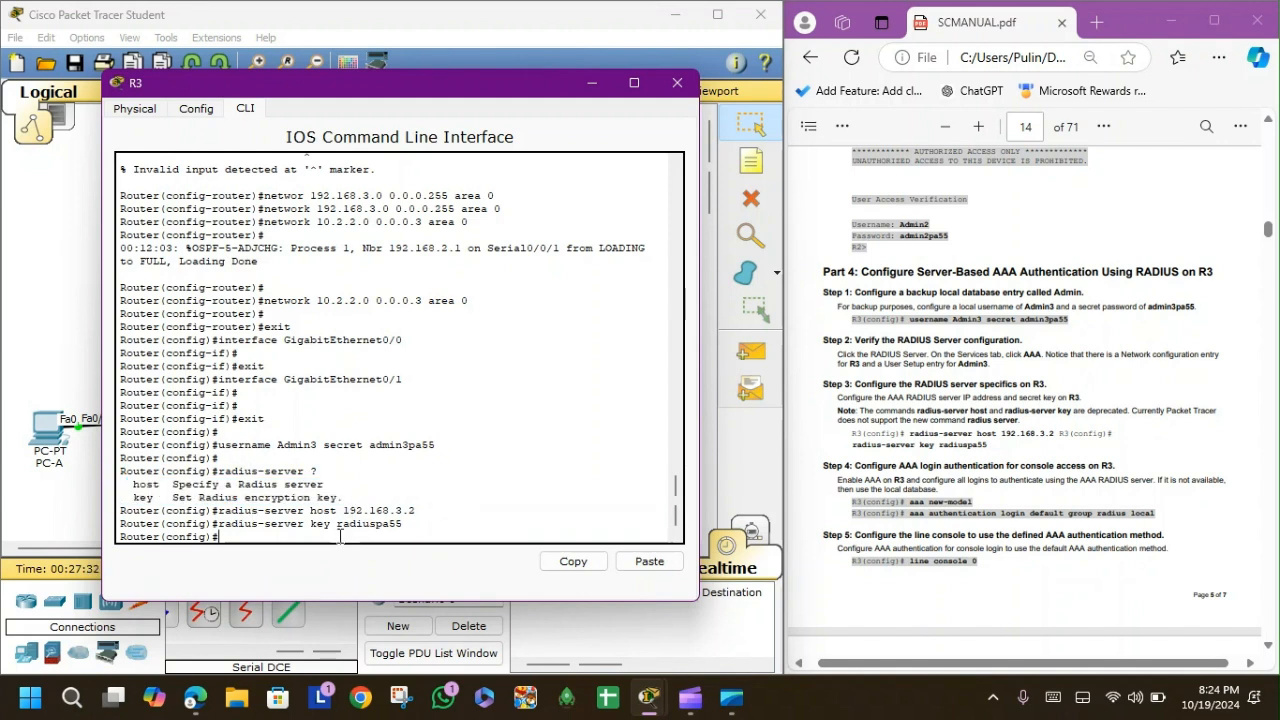
text(radius-server host ?)
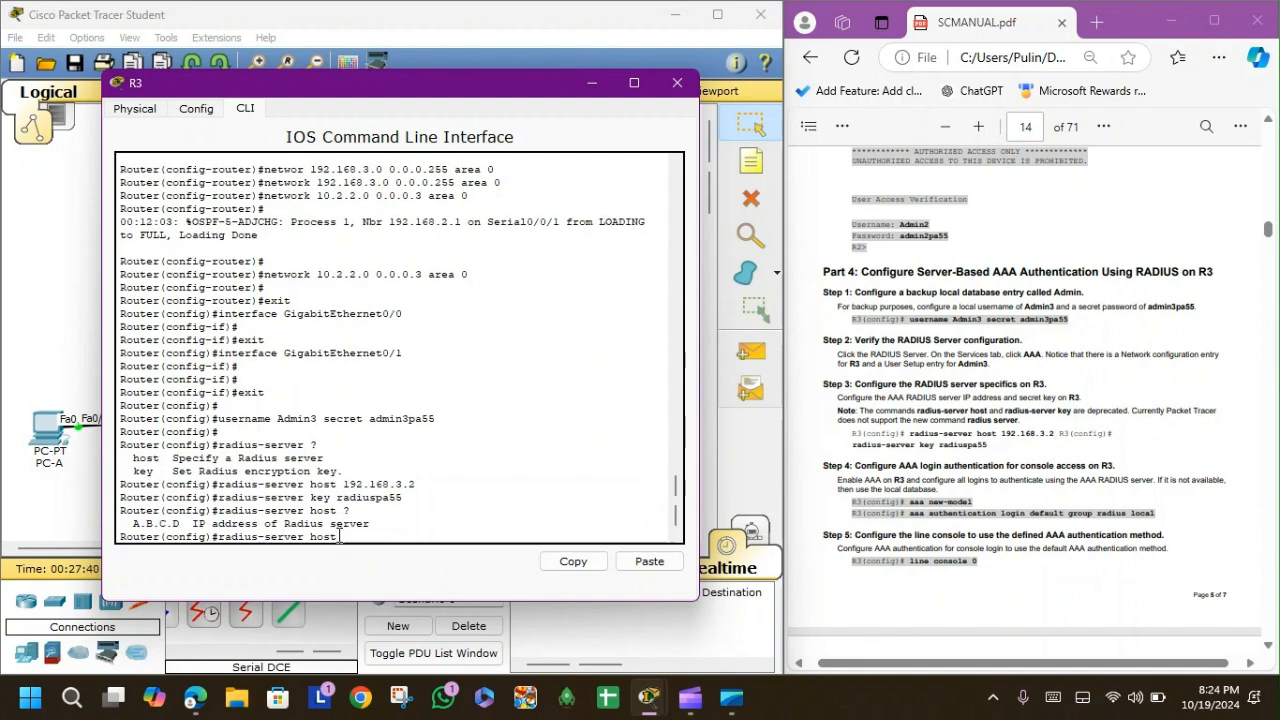
drag(372, 523, 136, 525)
click(393, 523)
key(Return)
key(Return)
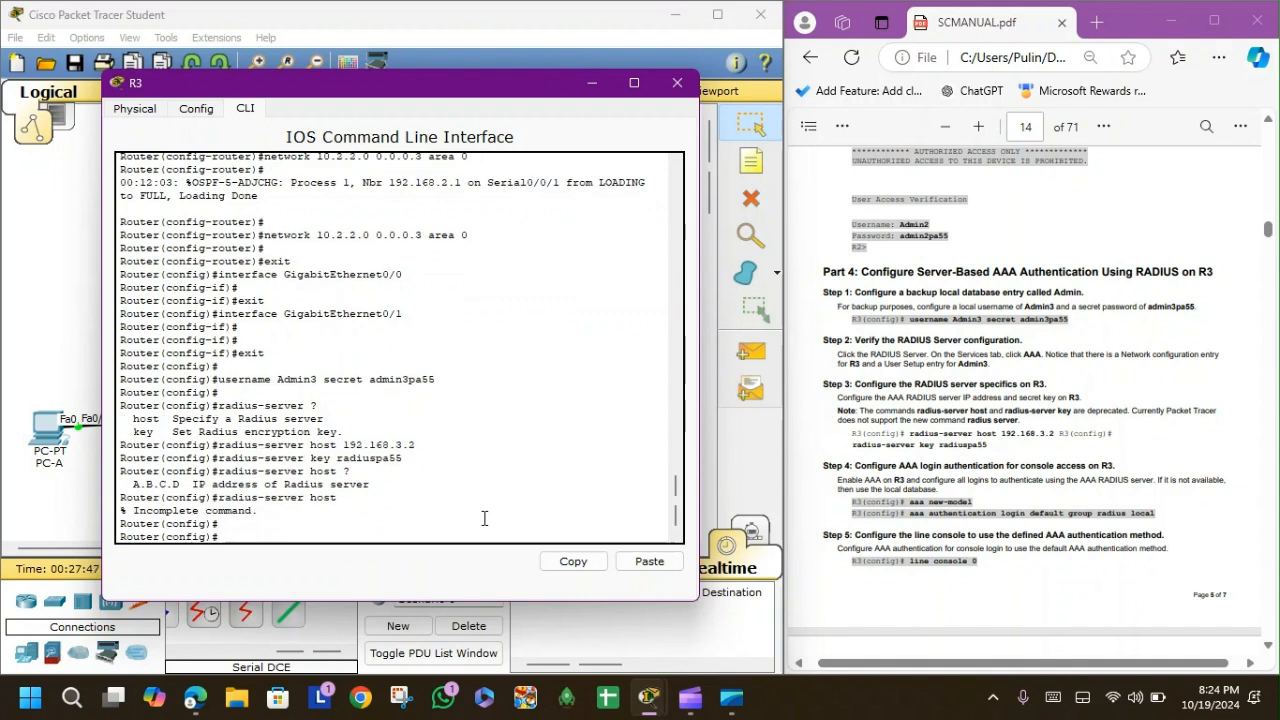
text(aaa new-model)
Enable aaa new-model on R3 and list the aaa command options with ?
key(Return)
text(aa authenti)
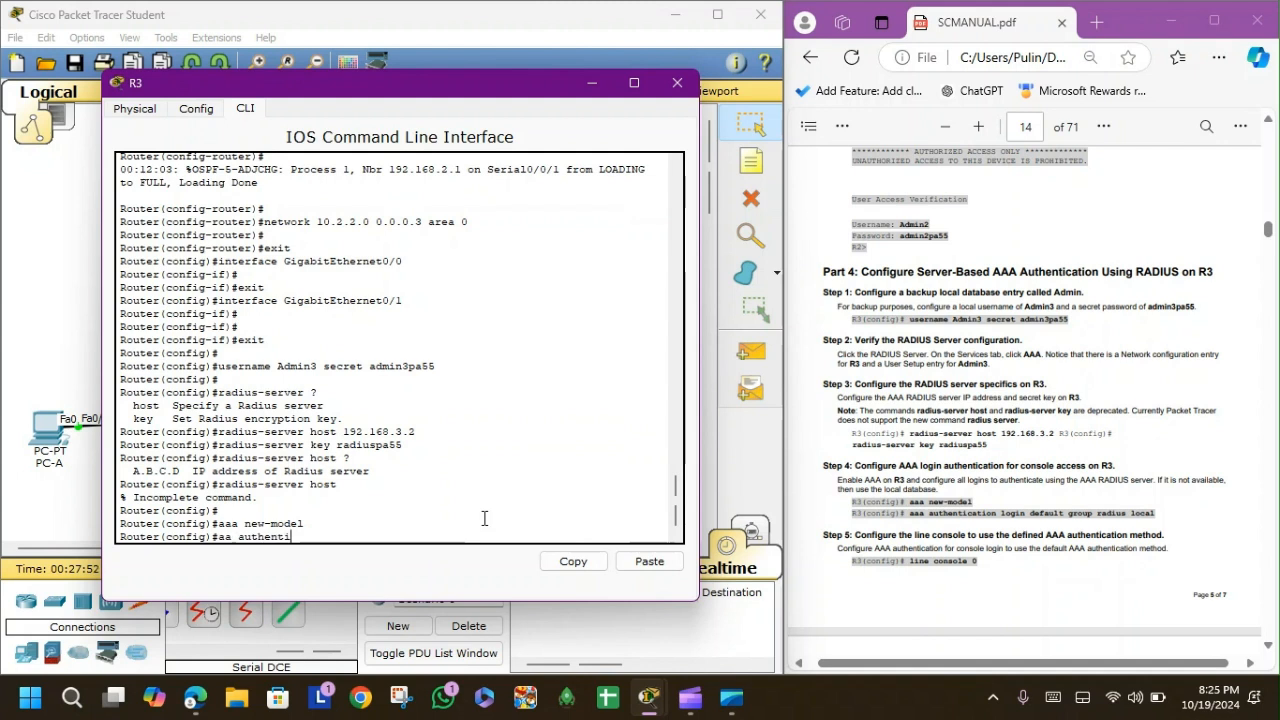
text(cation login defau)
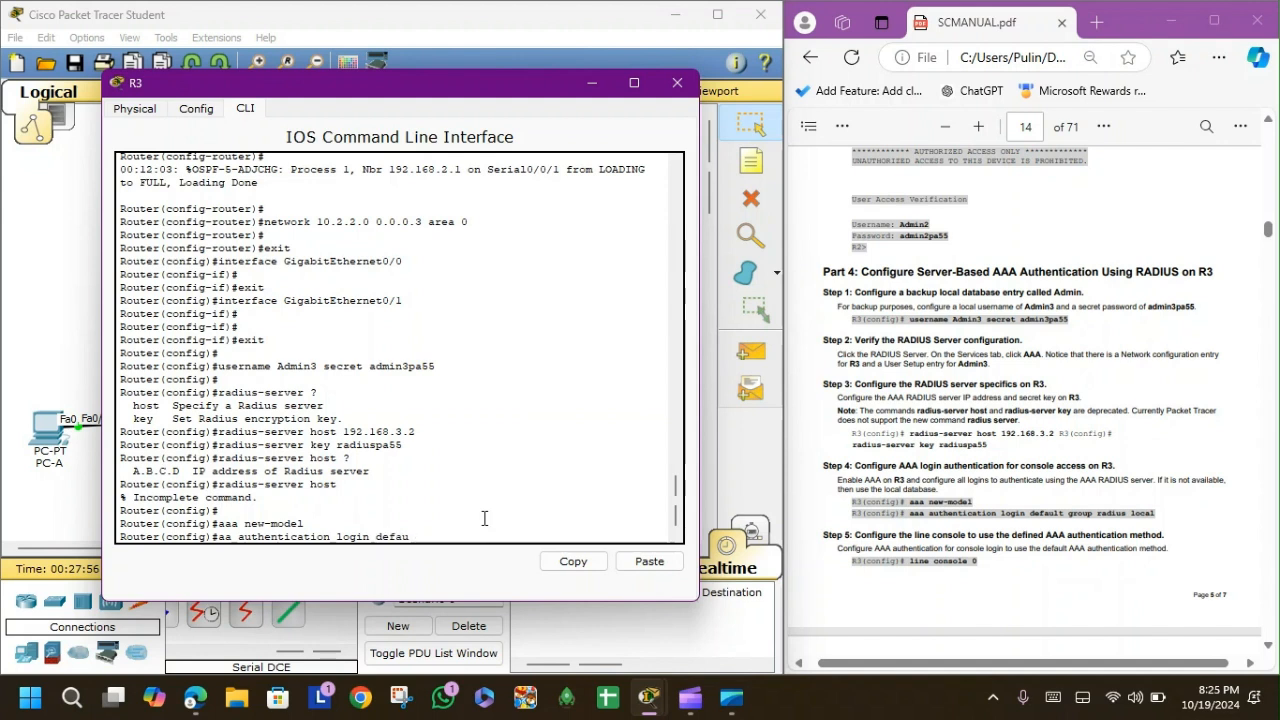
text(lt group radius local)
key(BackSpace)
key(BackSpace)
key(BackSpace)
key(BackSpace)
key(BackSpace)
key(BackSpace)
key(BackSpace)
key(BackSpace)
key(BackSpace)
key(BackSpace)
key(BackSpace)
key(BackSpace)
key(BackSpace)
key(BackSpace)
key(BackSpace)
key(BackSpace)
key(BackSpace)
key(BackSpace)
key(BackSpace)
key(BackSpace)
key(BackSpace)
key(BackSpace)
key(BackSpace)
key(BackSpace)
key(BackSpace)
key(BackSpace)
key(BackSpace)
key(BackSpace)
key(BackSpace)
key(BackSpace)
key(BackSpace)
key(BackSpace)
key(BackSpace)
key(BackSpace)
key(BackSpace)
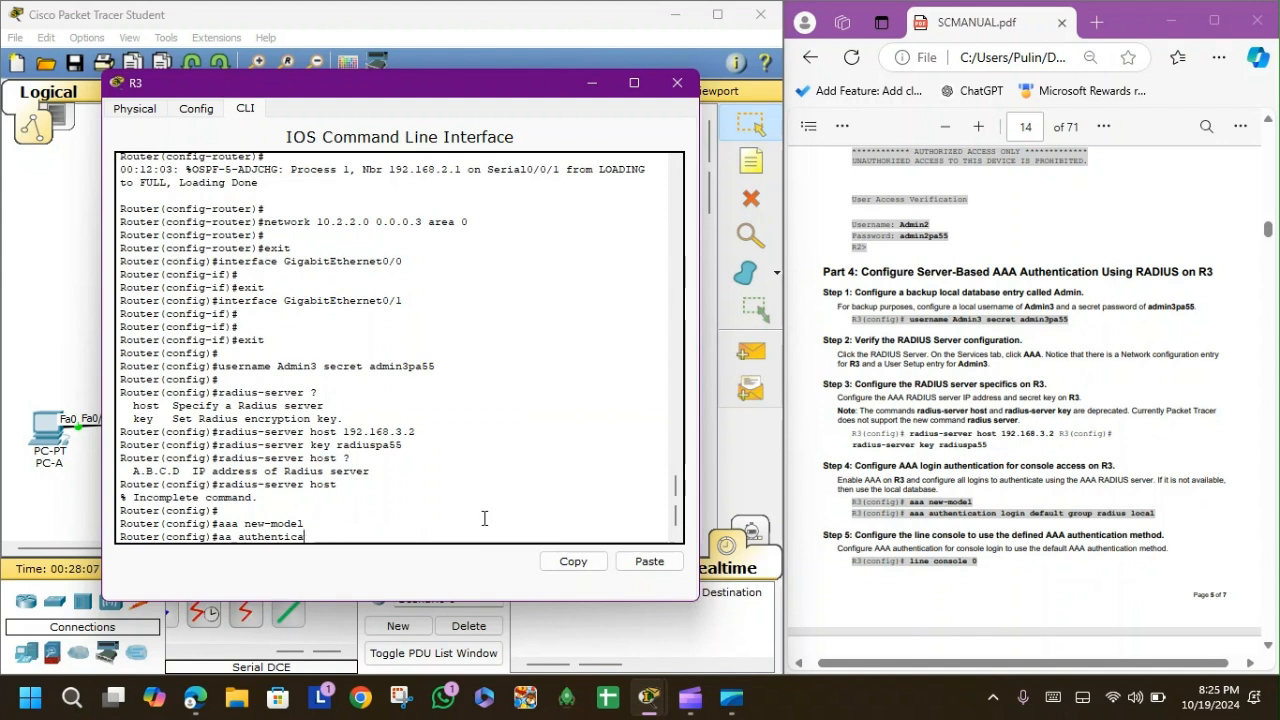
text(a ?)
Build 'aaa authentication login default group radius local', checking ? help at each keyword.
drag(156, 487, 390, 485)
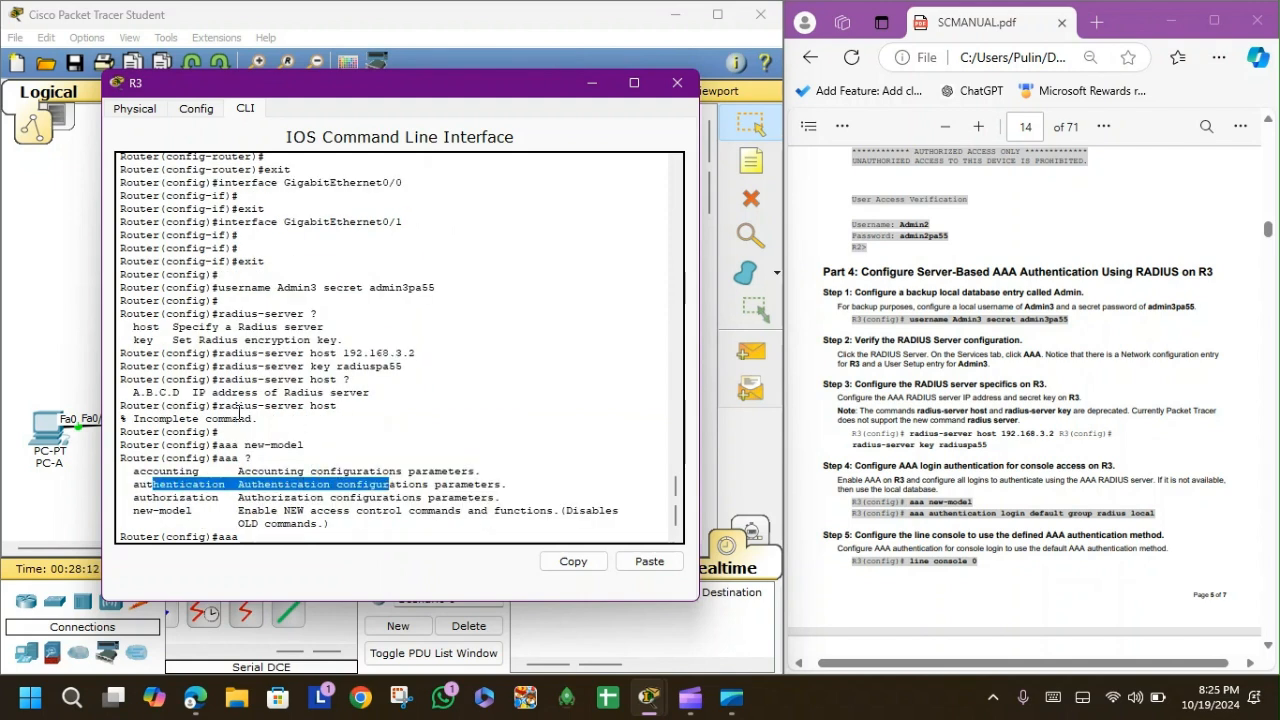
drag(264, 446, 306, 450)
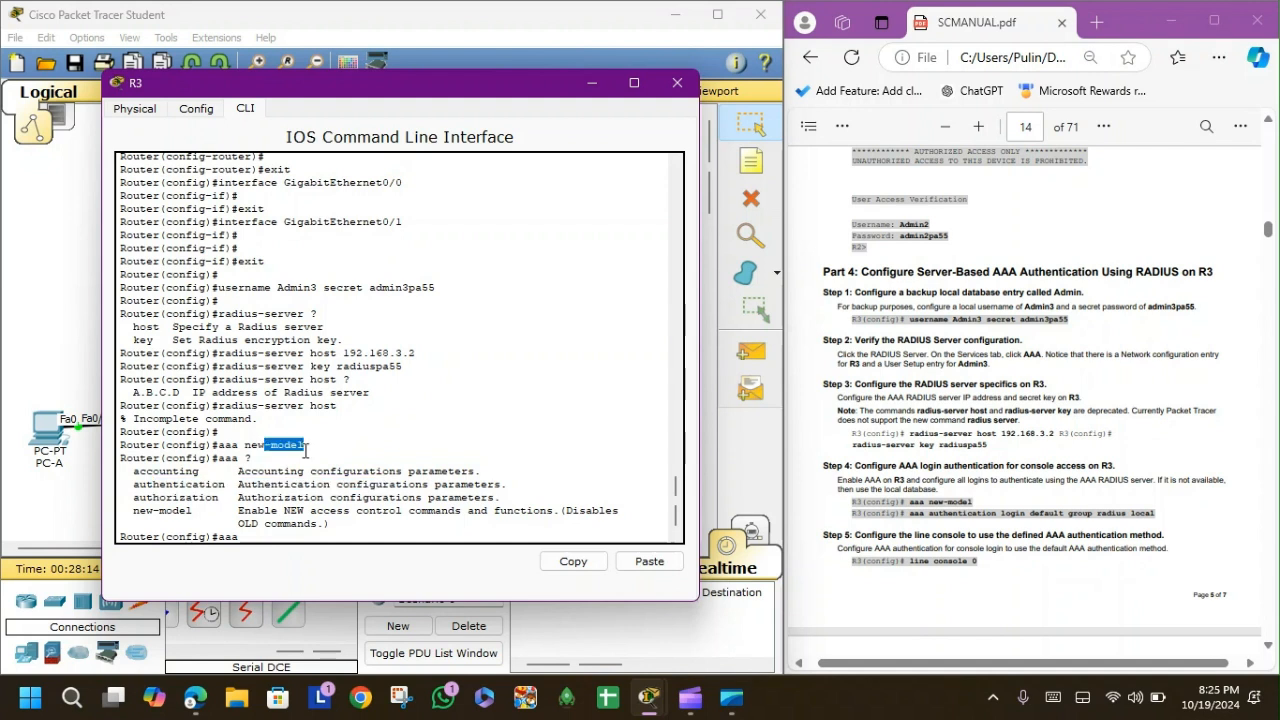
drag(198, 487, 259, 487)
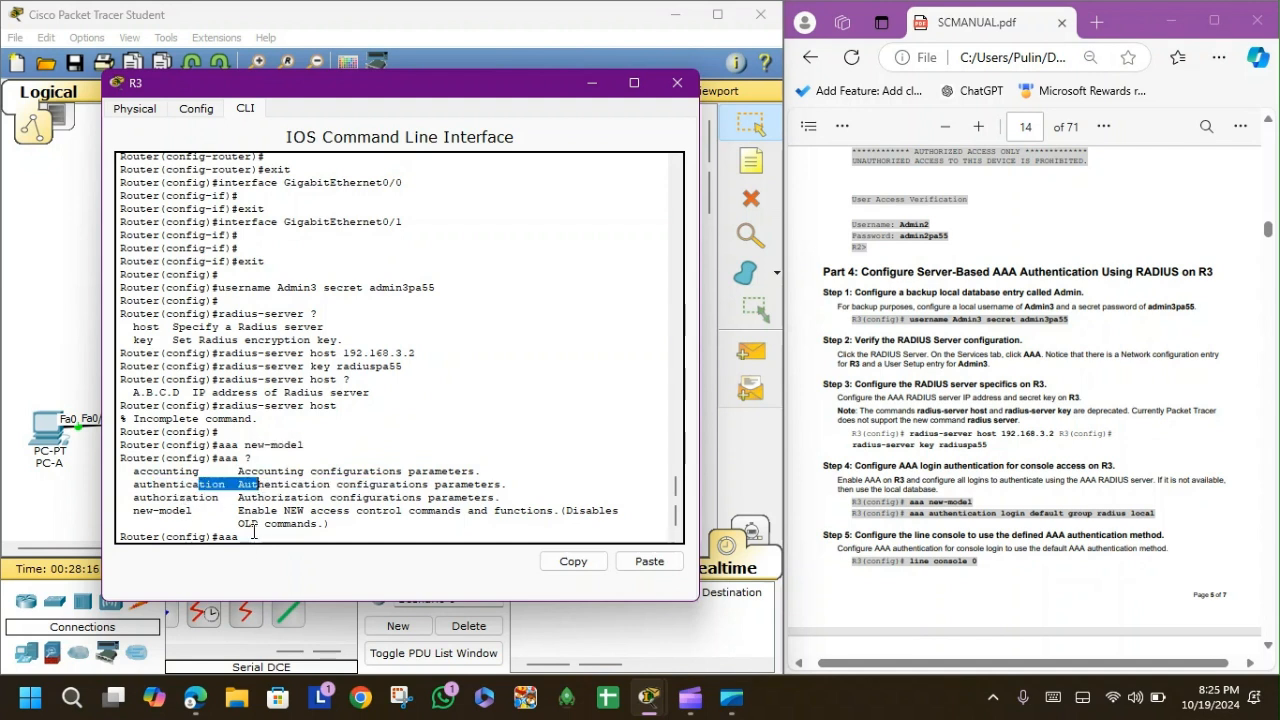
click(253, 532)
text(authentication ?)
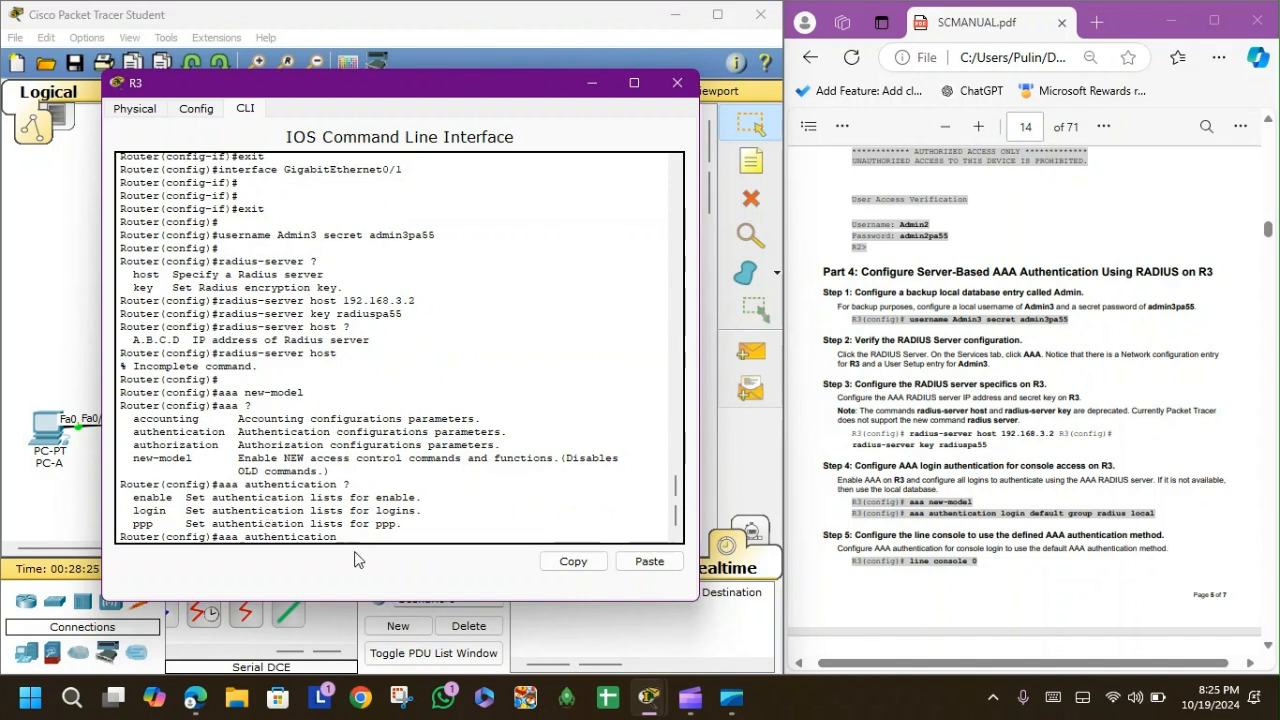
text(login ?)
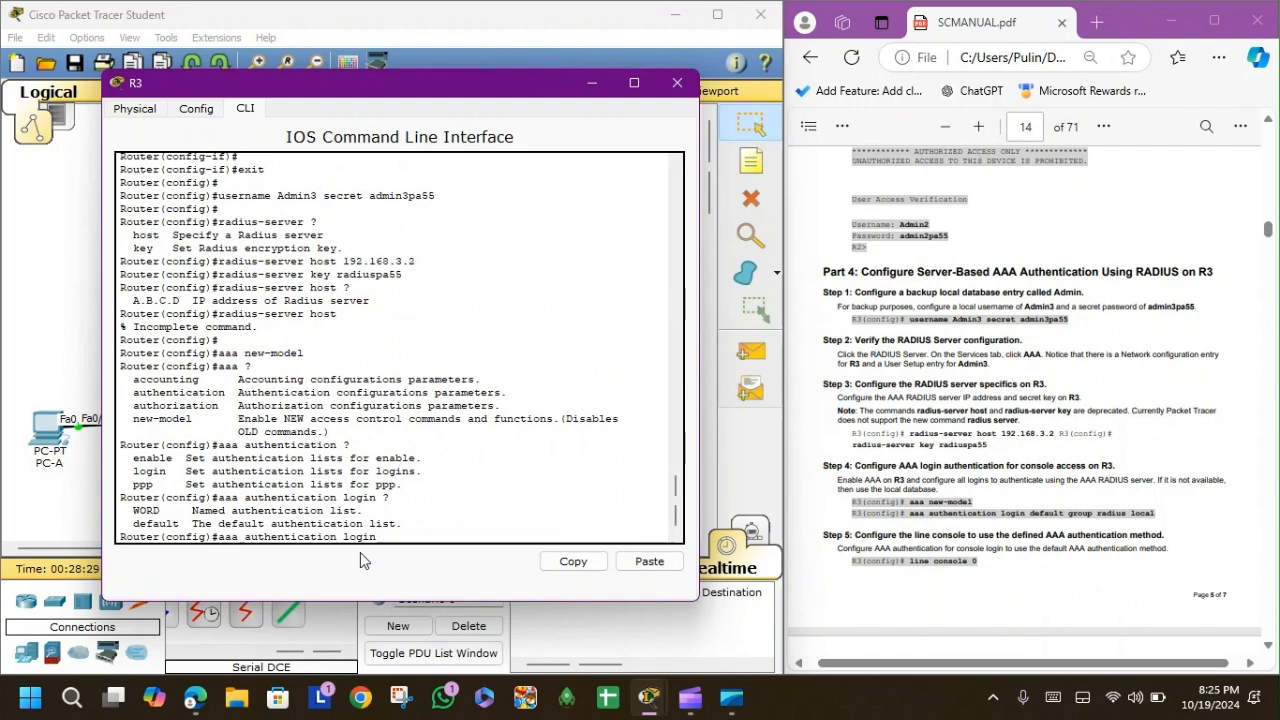
text(default ?)
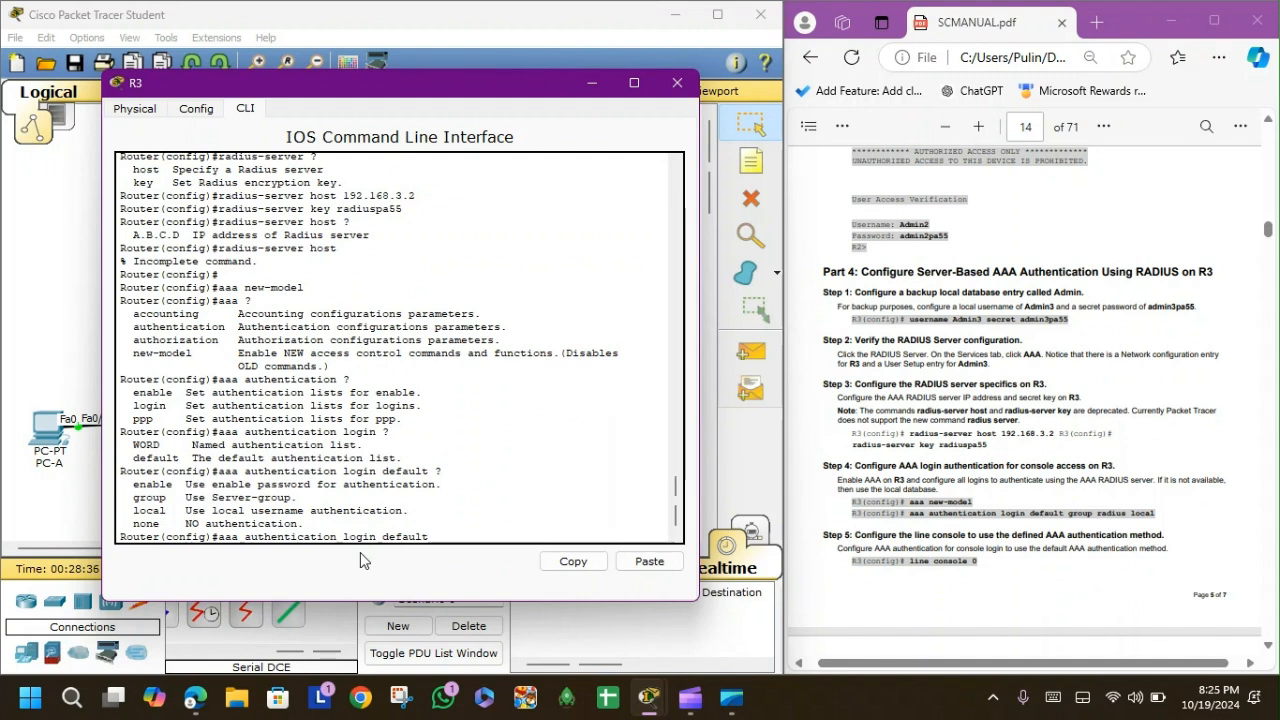
text(g)
text(roup)
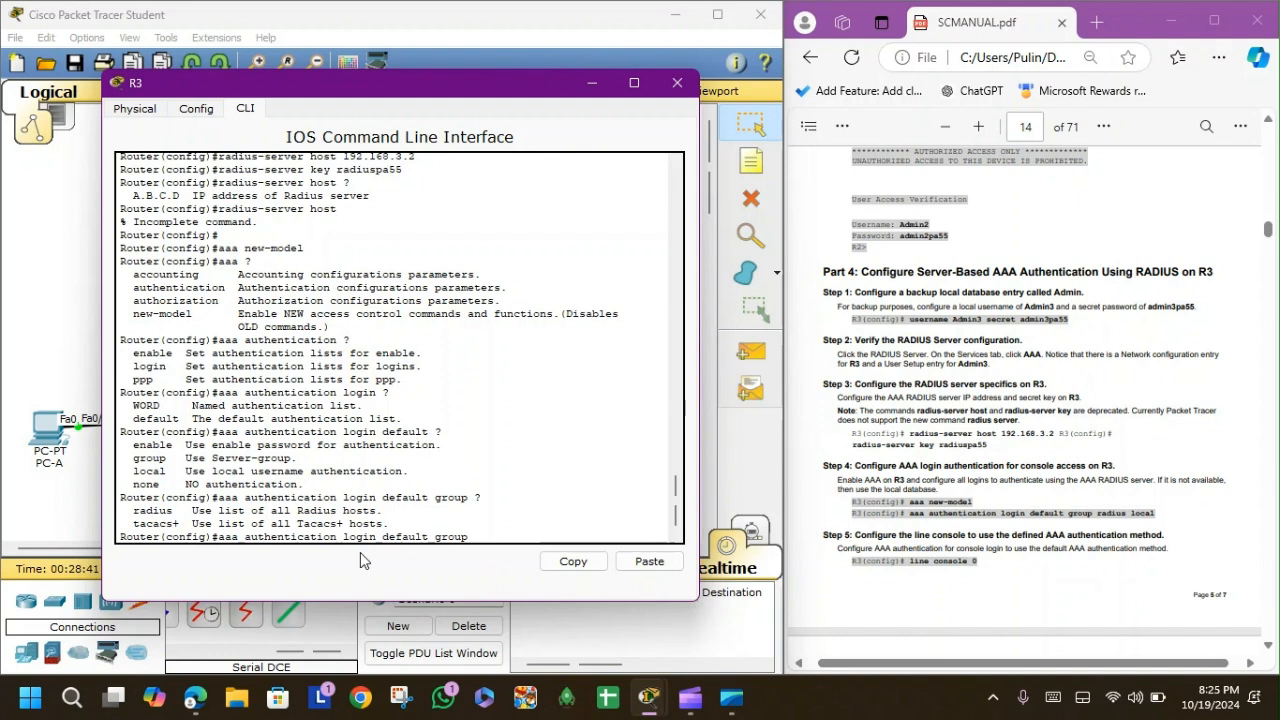
text( ?radius ?)
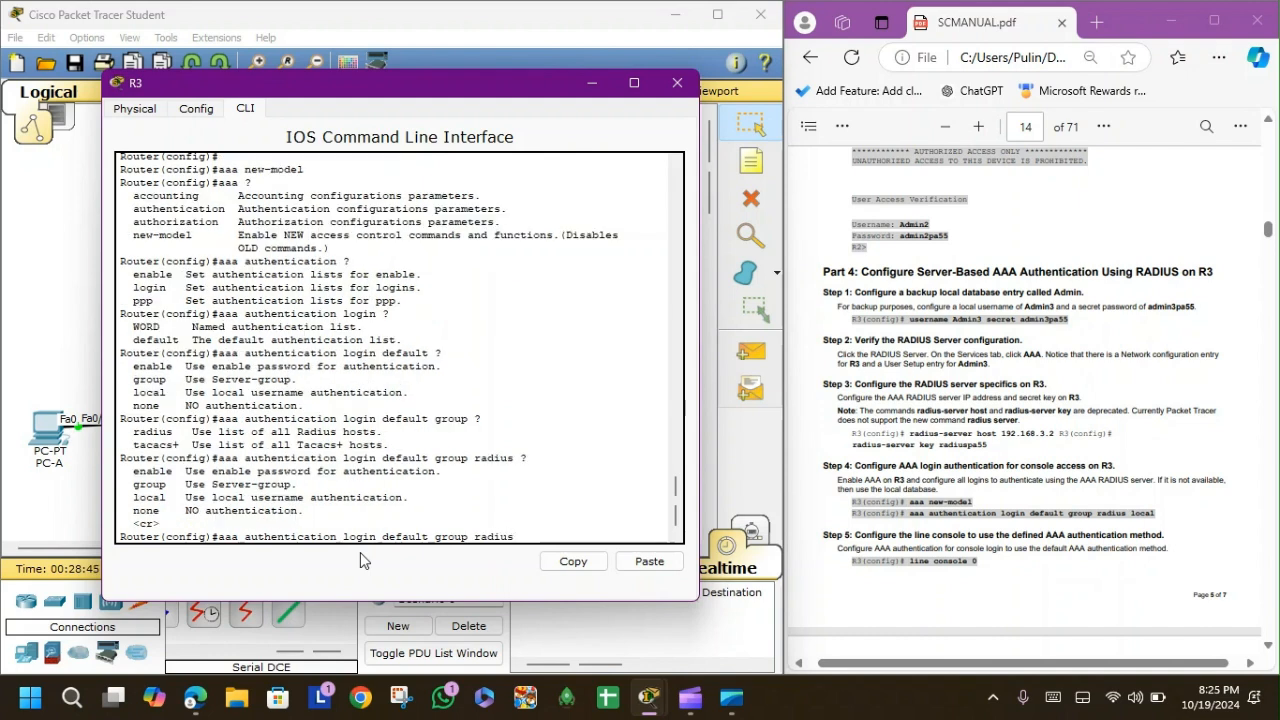
text( local)
Apply the RADIUS-then-local default list and set line console 0 to login authentication default.
key(Return)
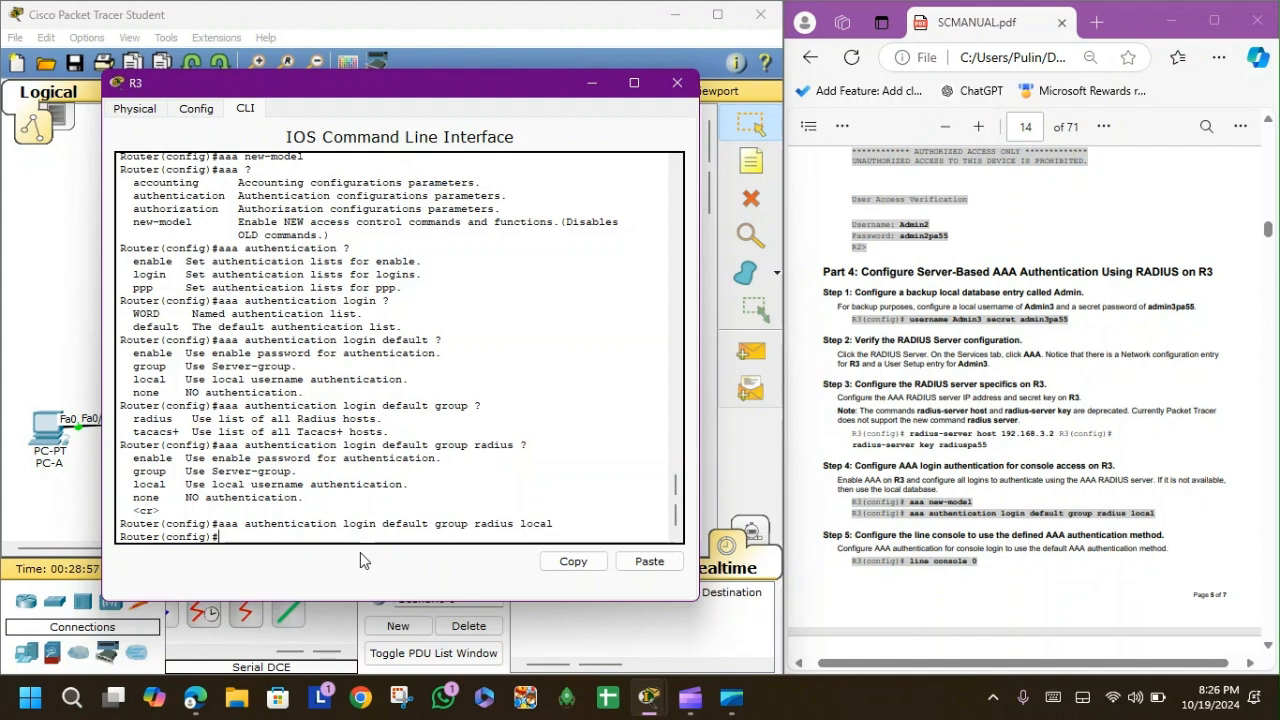
text(line console 0)
key(Return)
scroll(1015, 560, down, 4)
text(login authenticatiob)
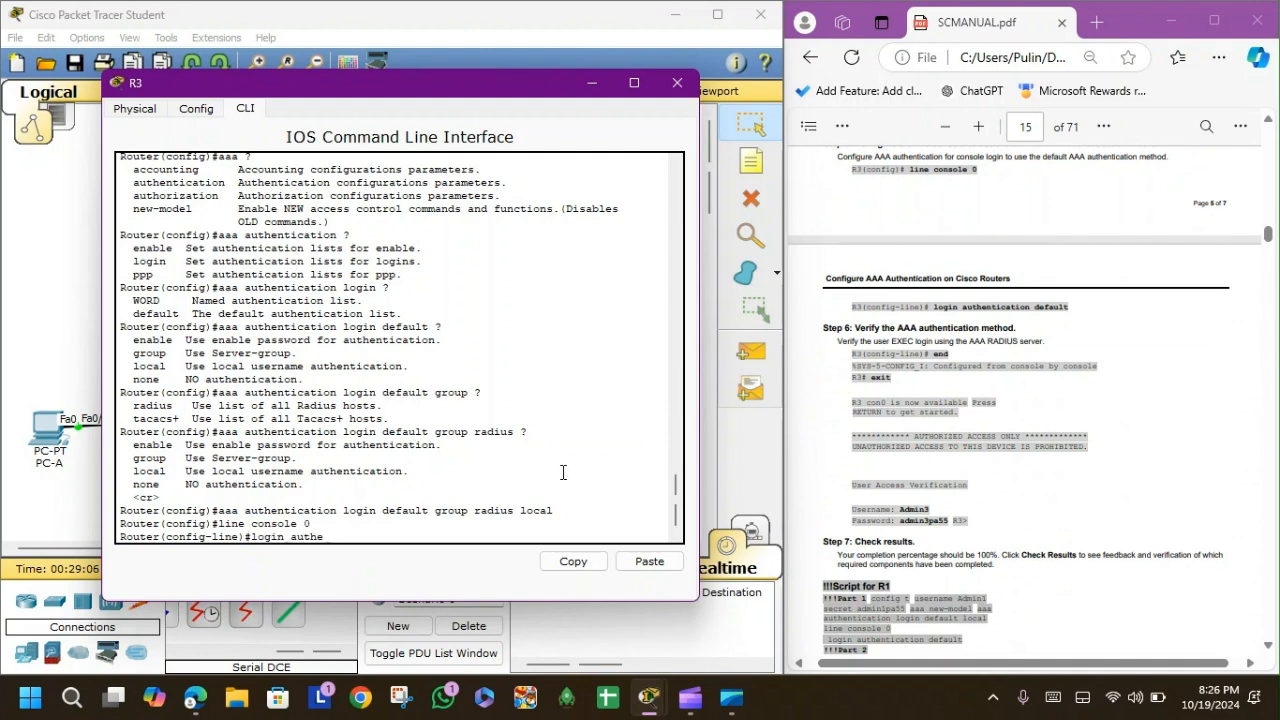
key(BackSpace)
text(n default)
key(Return)
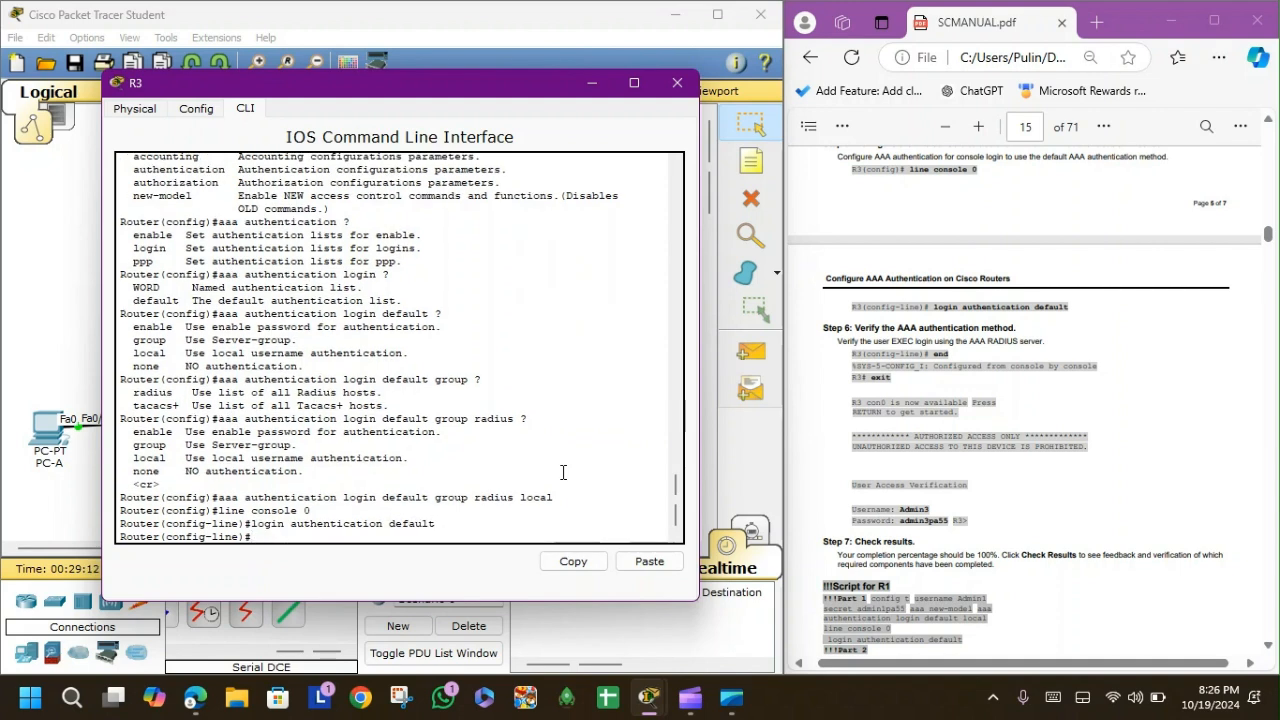
End configuration mode and exit to bring up R3's console login prompt.
key(Return)
text(end)
key(Return)
text(exit)
key(Return)
key(Return)
Log into R3's console as Admin3 with its password.
text(Admin)
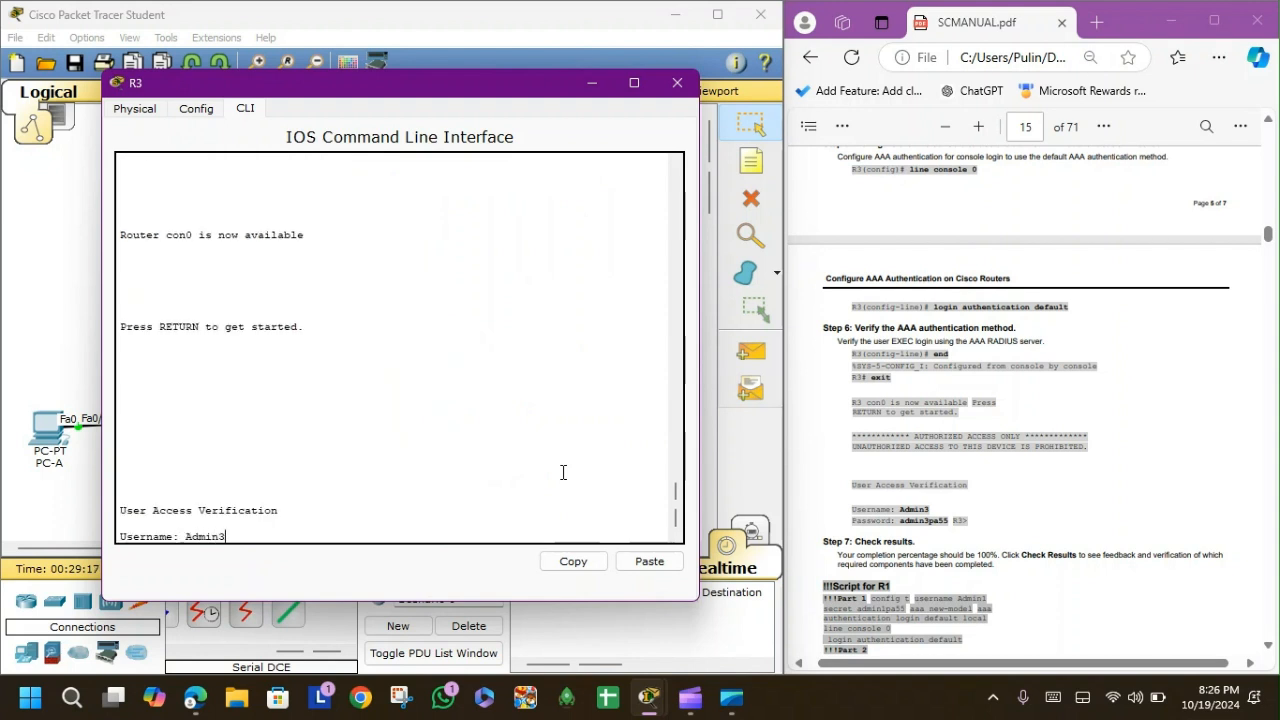
text(3)
key(Return)
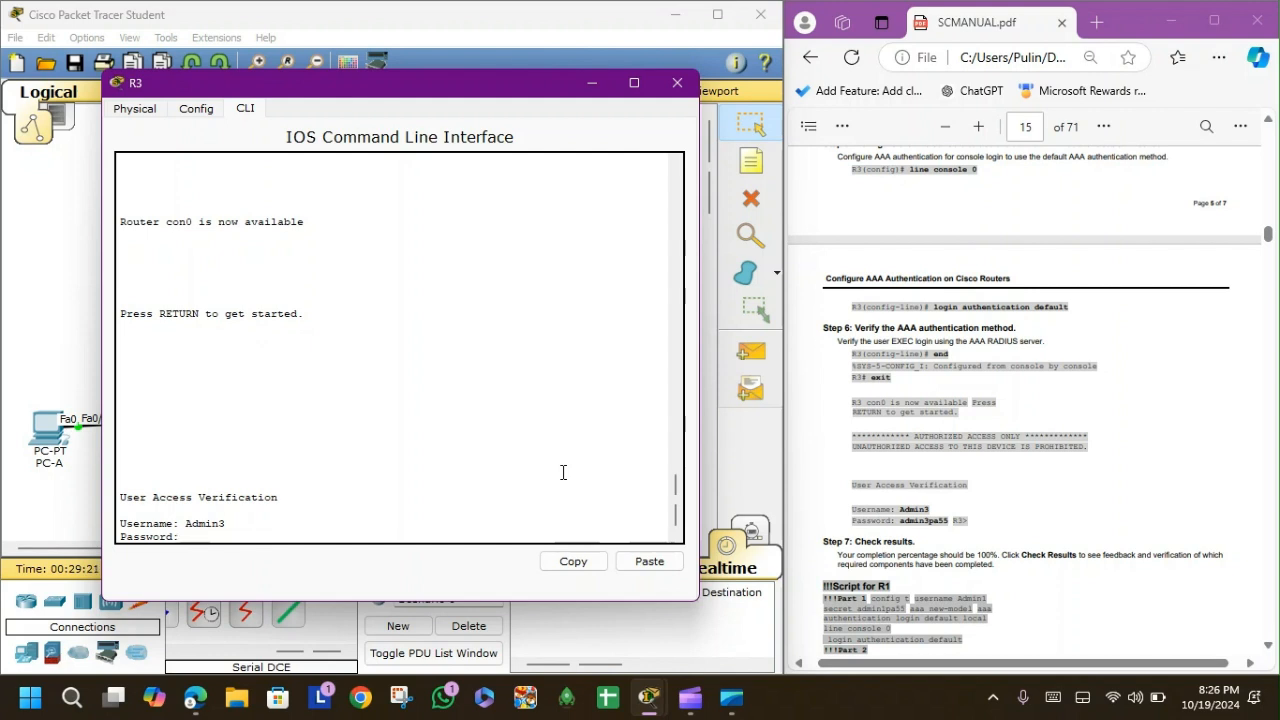
key(Return)
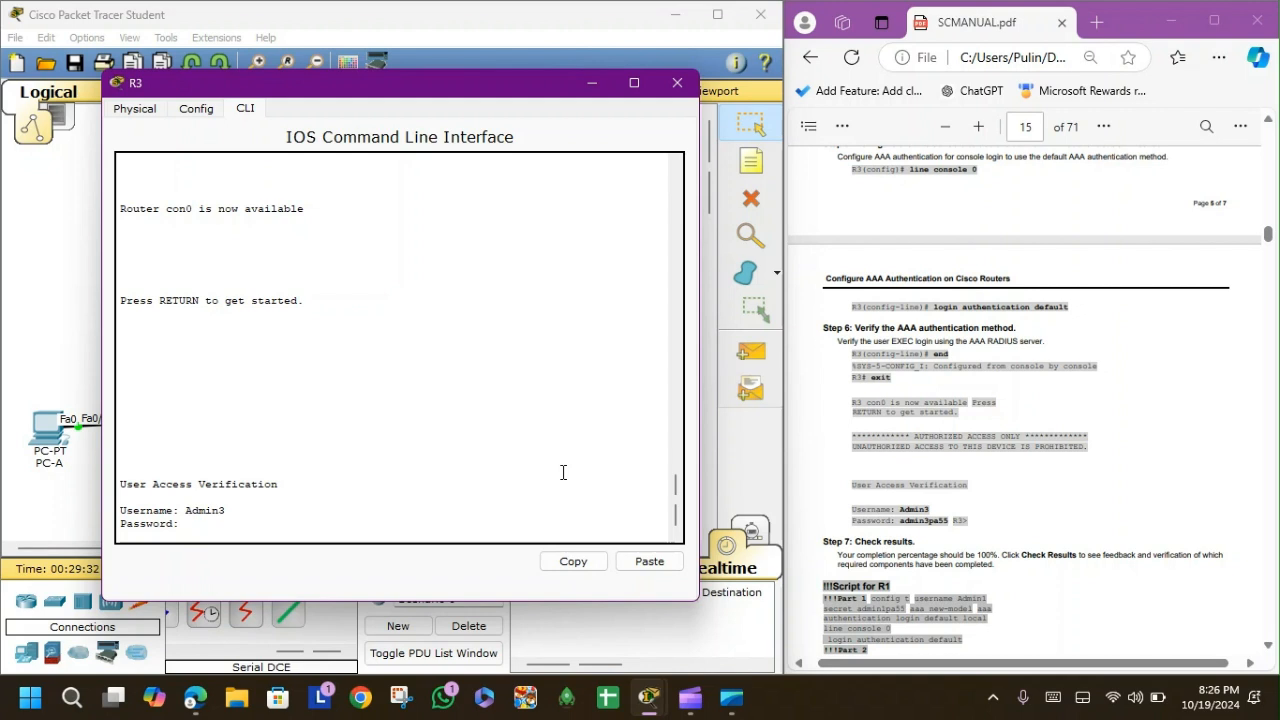
key(Return)
Log out and log in again as Admin3, retrying after '% Login invalid' until Router> appears.
text(exit)
key(Return)
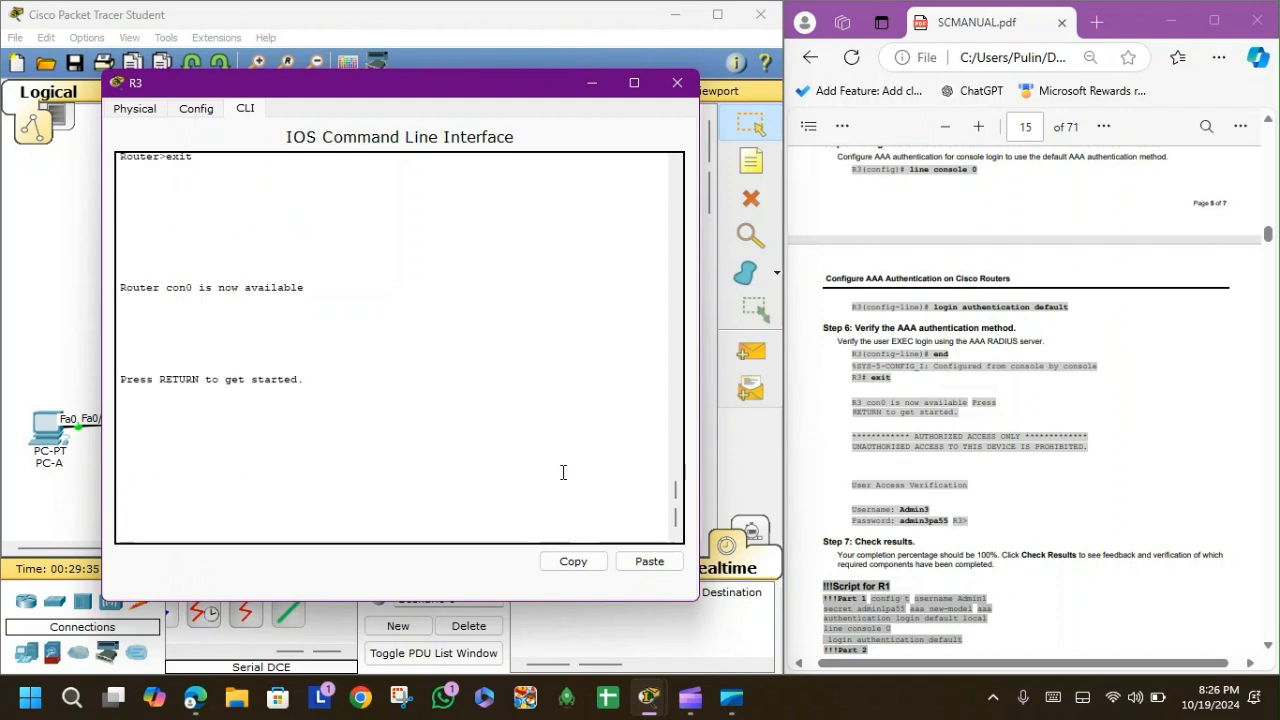
key(Return)
text(A)
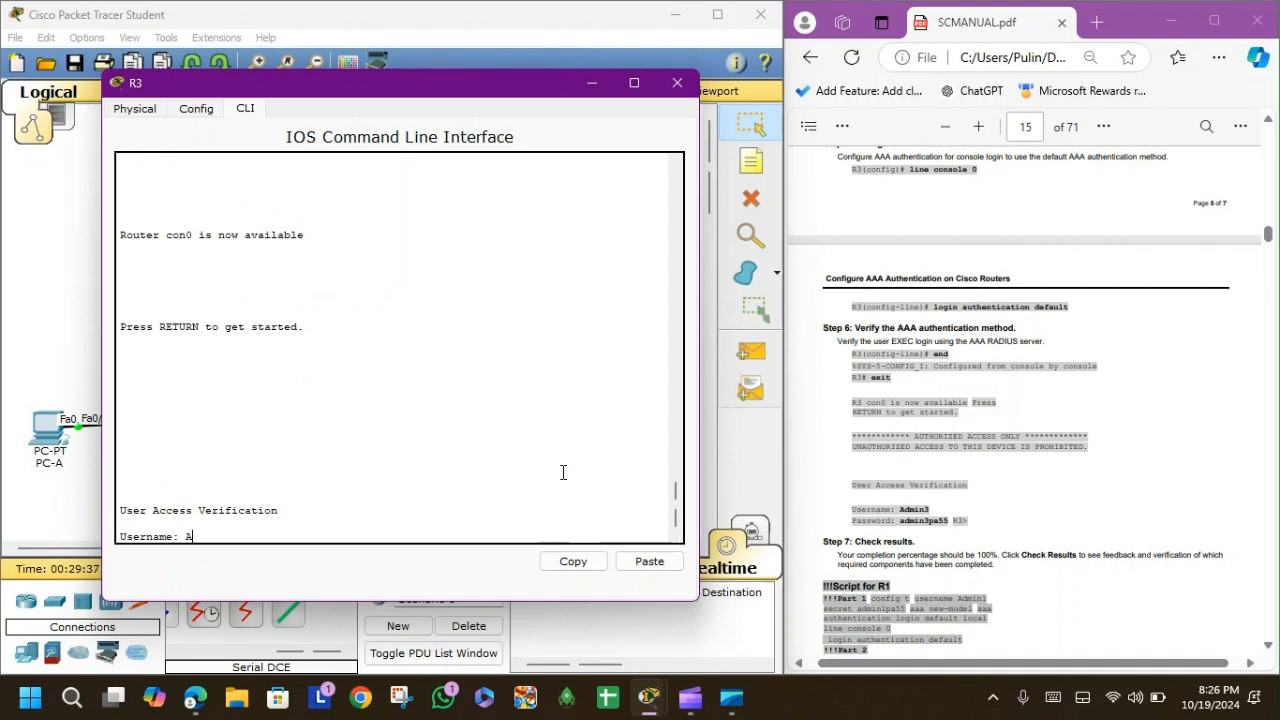
text(dmin3)
key(Return)
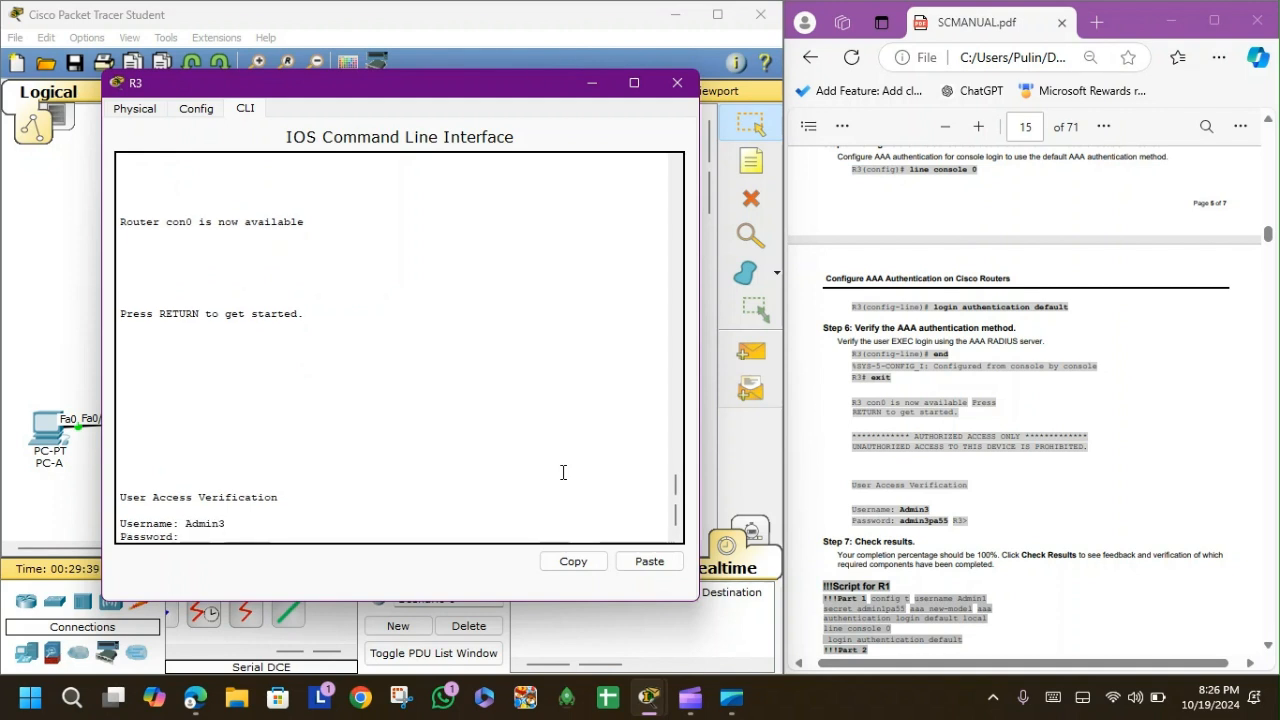
key(Return)
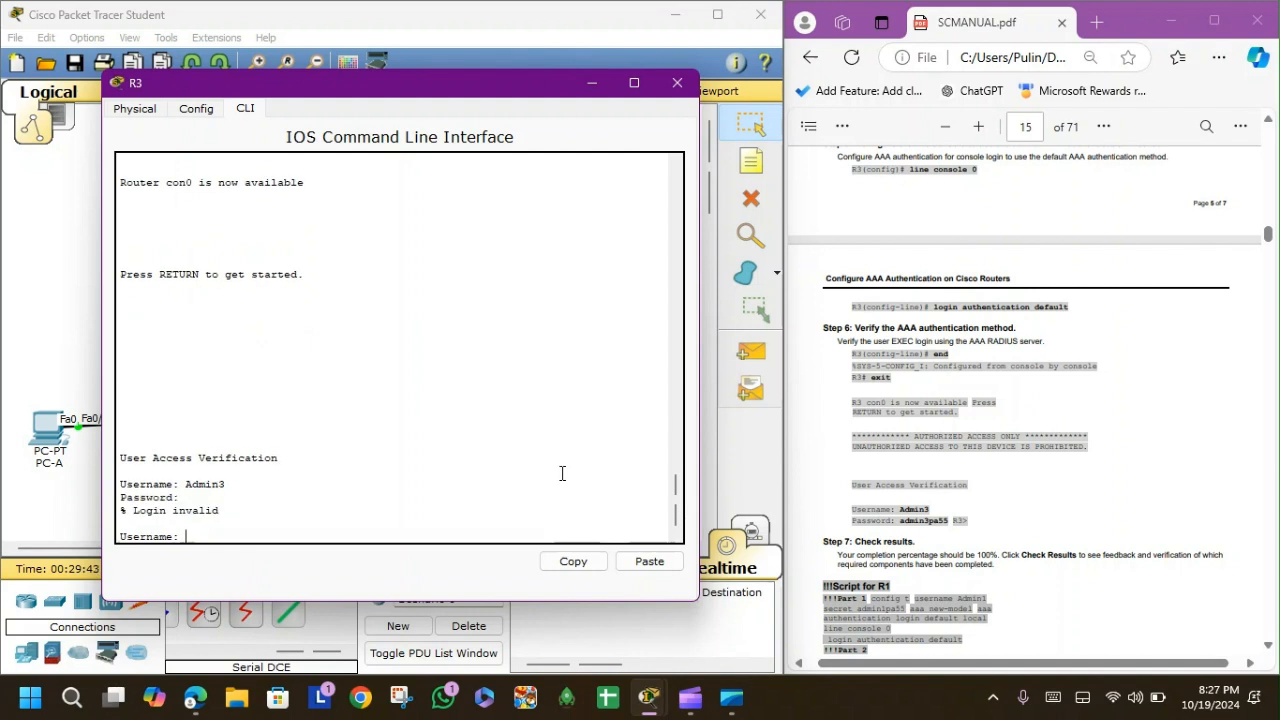
text(Admin3)
key(Return)
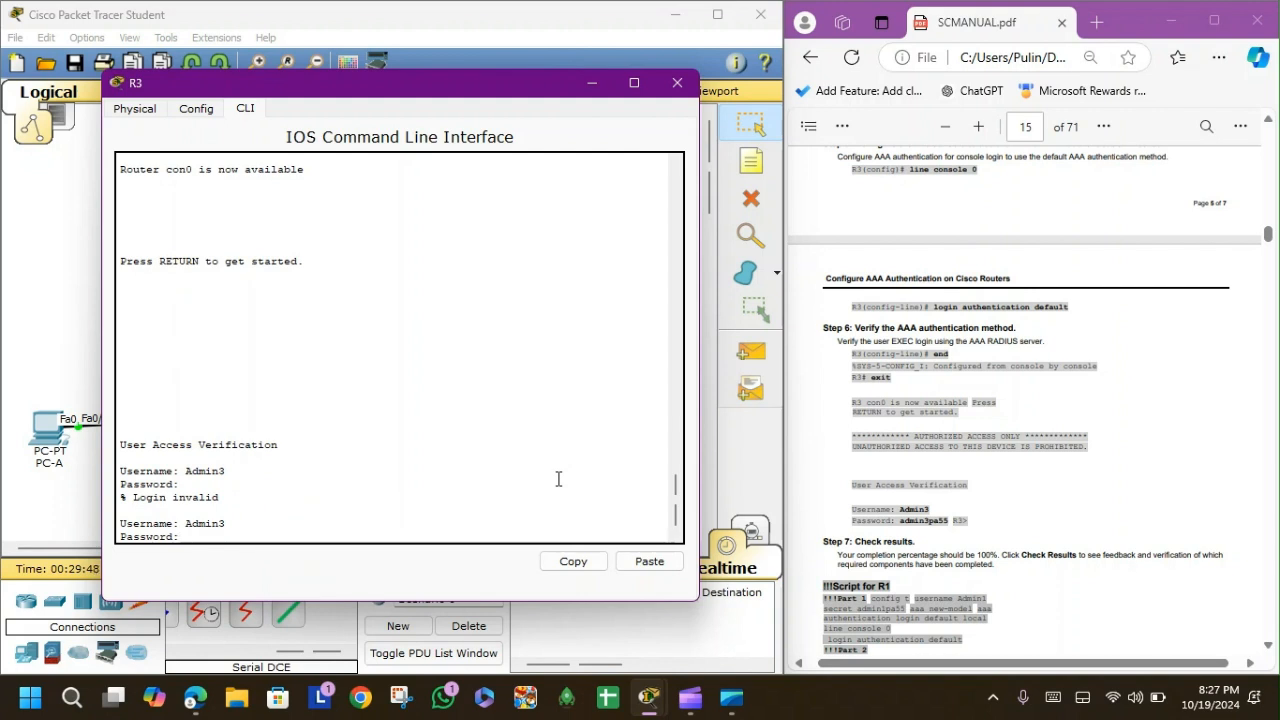
key(Return)
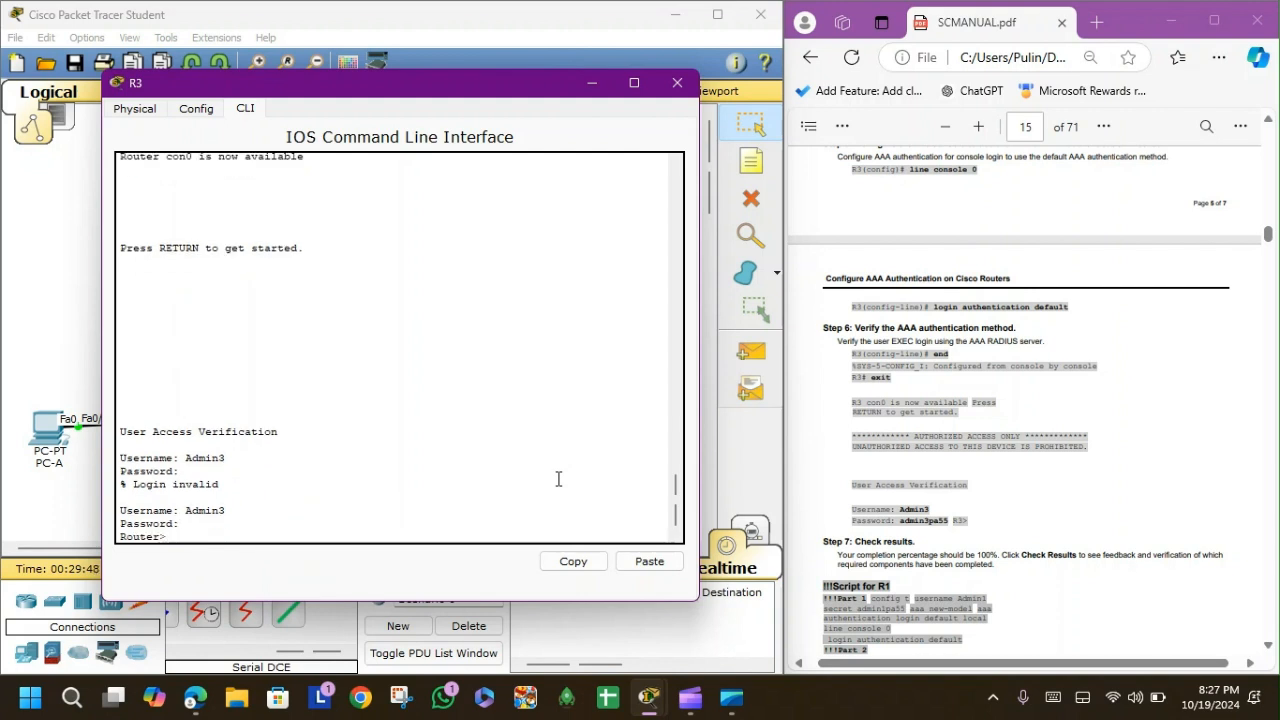
Close R3's device window and scroll the Logical workspace to view the topology.
click(682, 83)
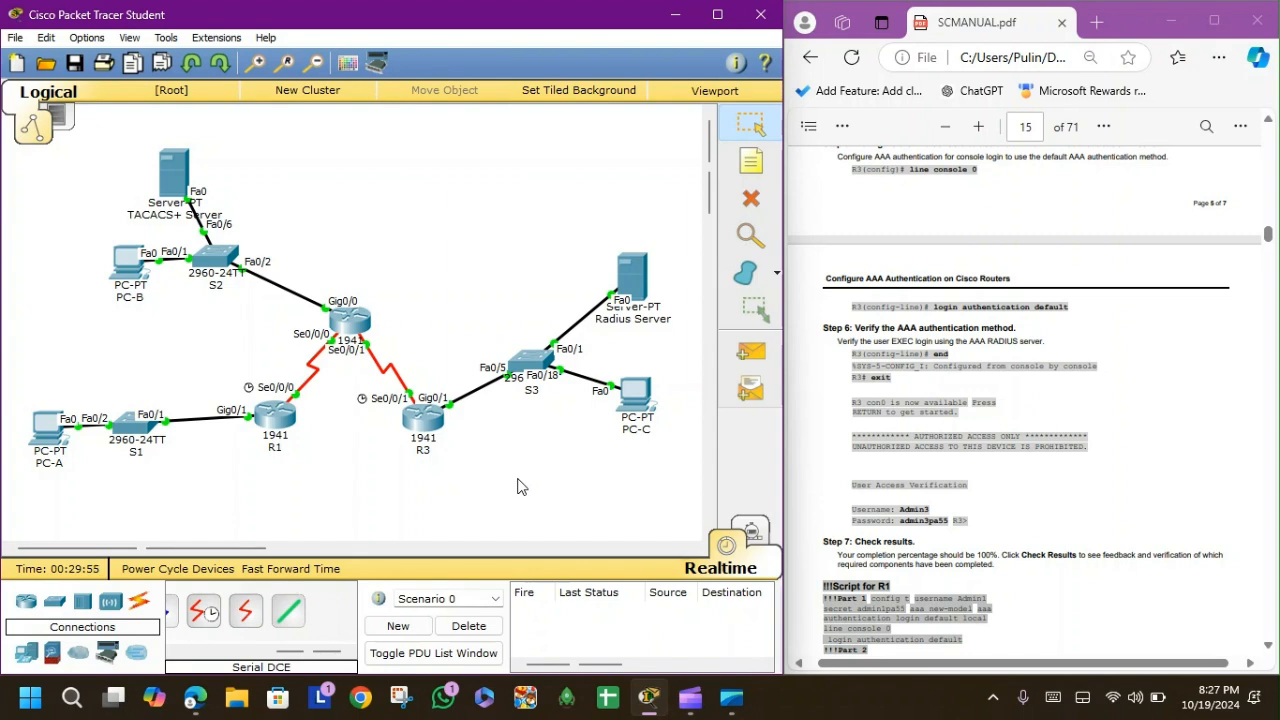
scroll(800, 465, down, 3)
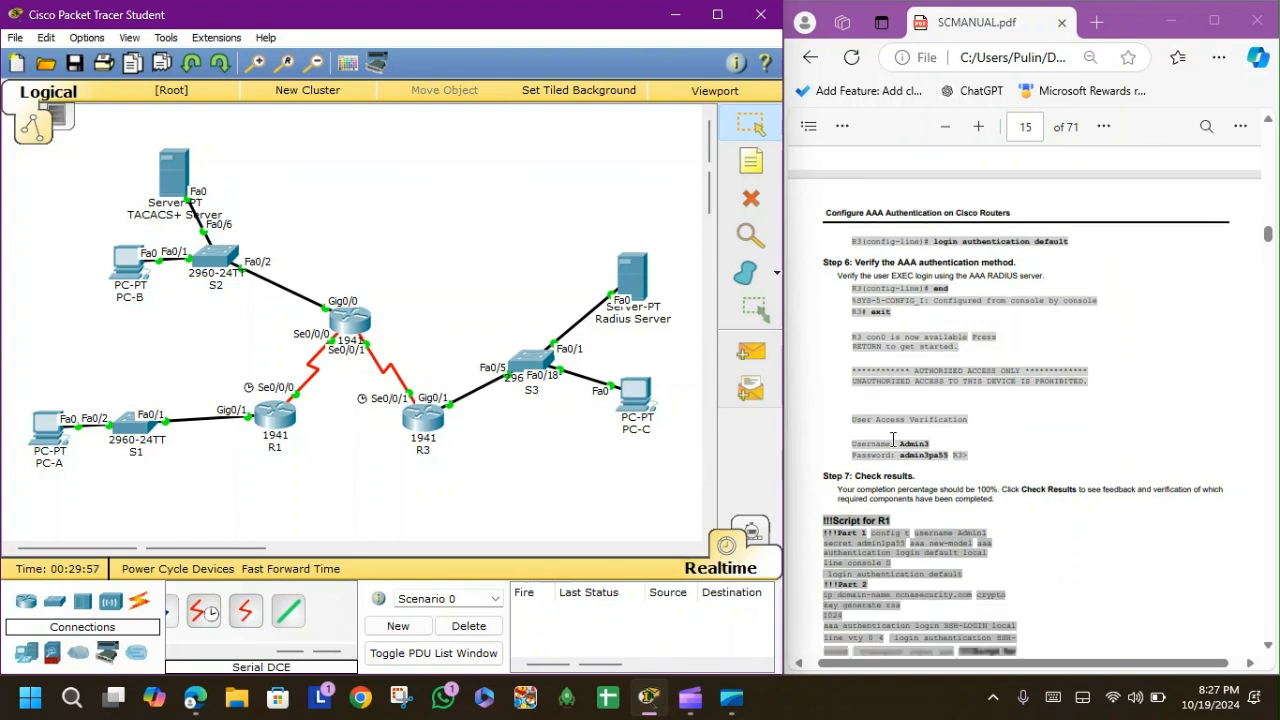